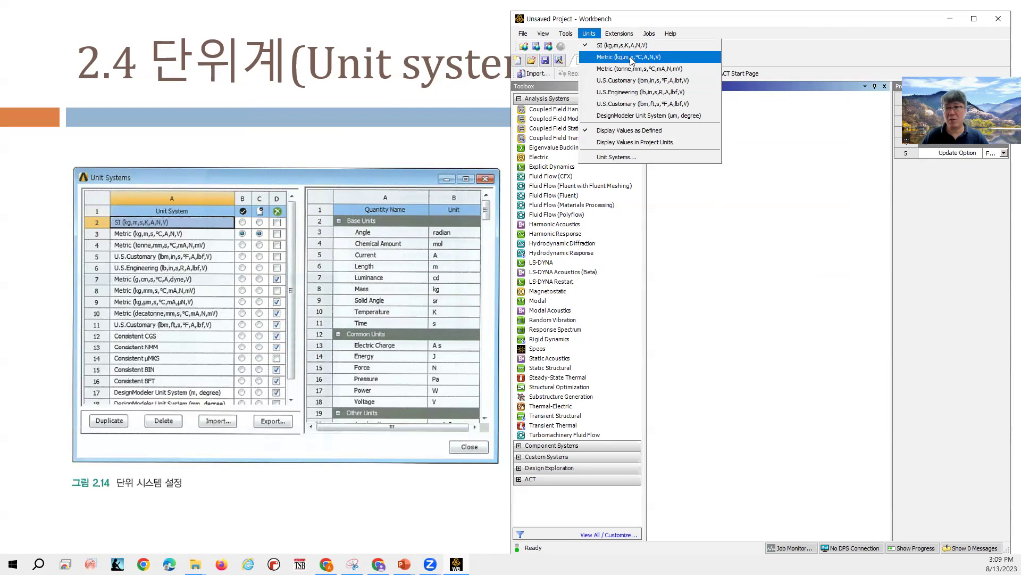
Set the project units to Metric (kg,m,s,°C,A,N,V) and open the Unit Systems settings, enlarged to list every system
click(632, 57)
click(588, 33)
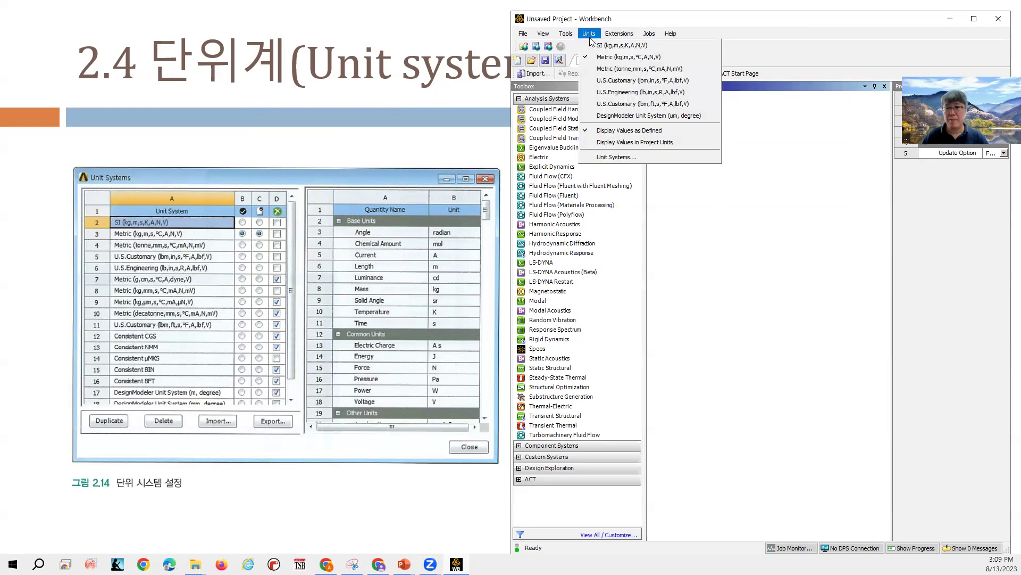
click(635, 158)
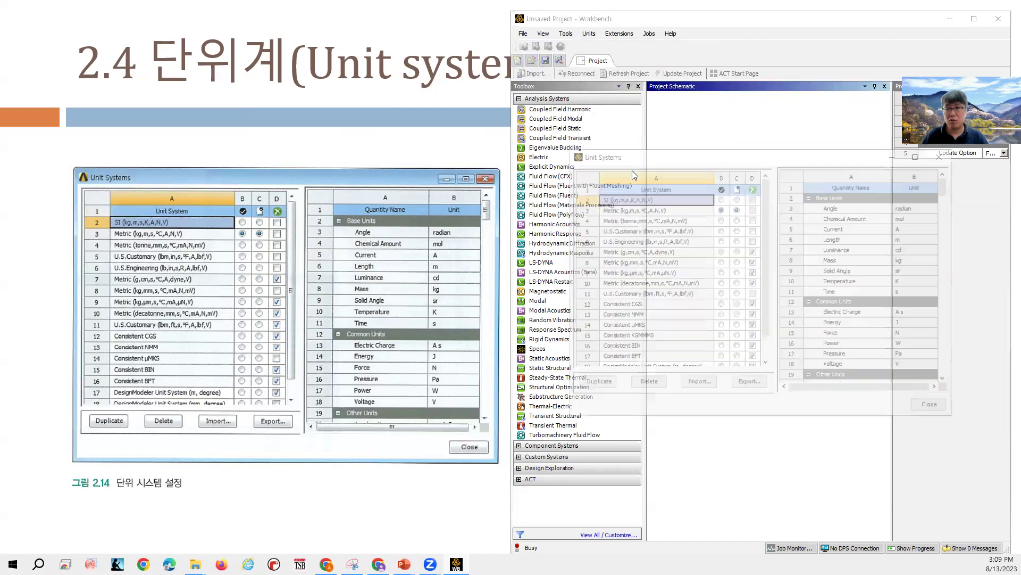
drag(681, 160, 483, 81)
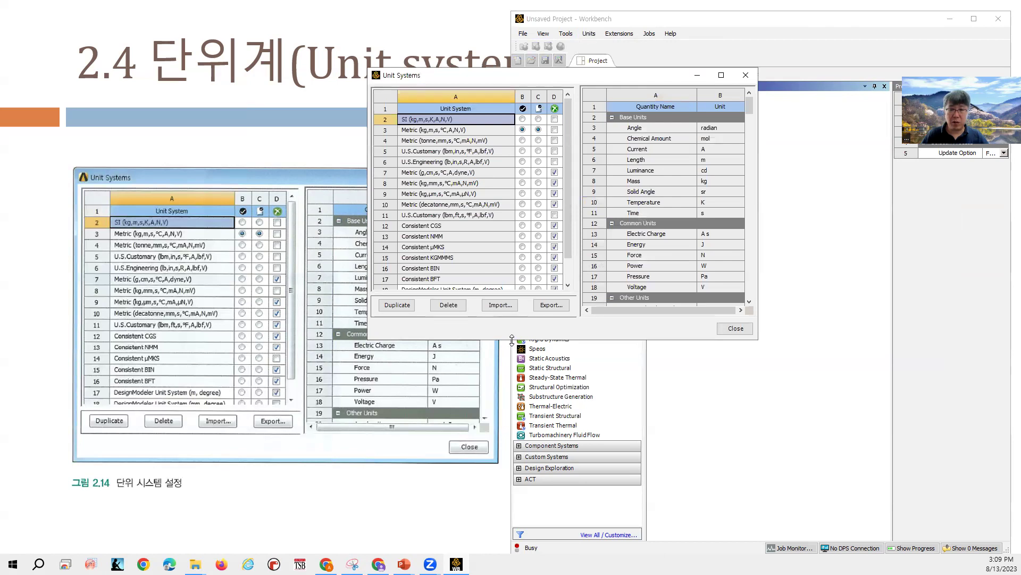
drag(512, 339, 511, 470)
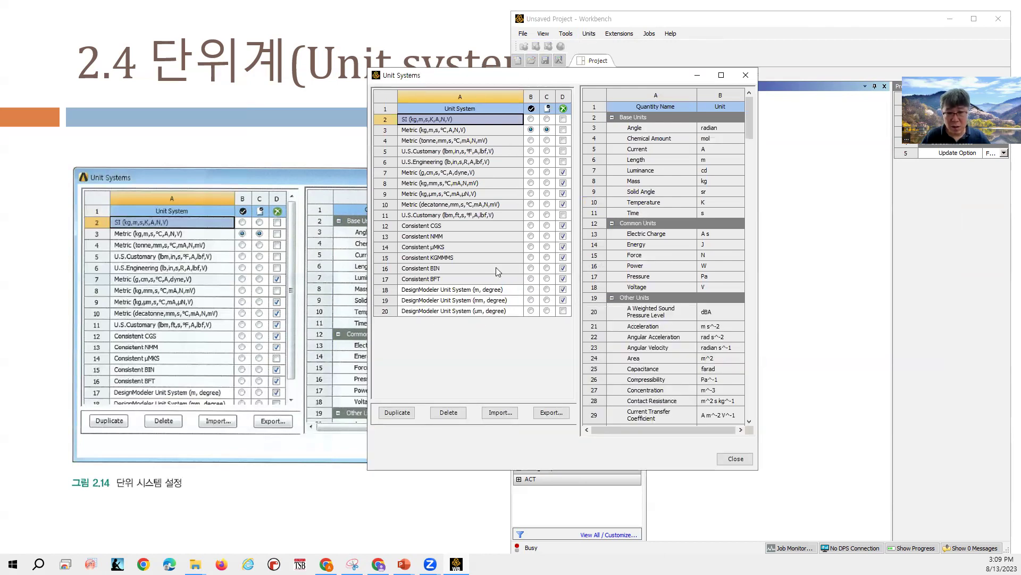
Unsuppress the Metric (g,cm,s,°C,A,dyne,V) unit system and close the Unit Systems settings
click(465, 268)
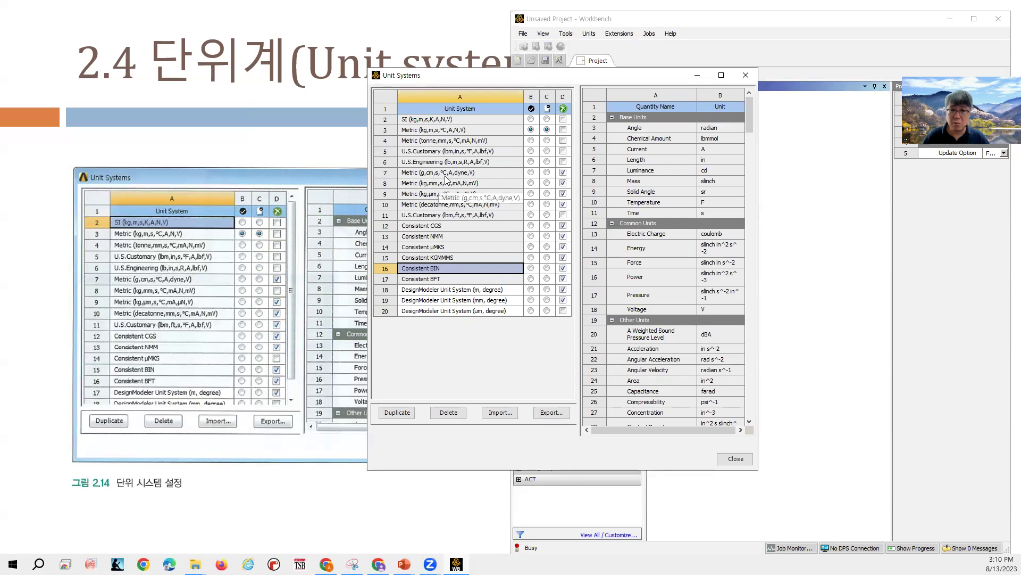
click(564, 173)
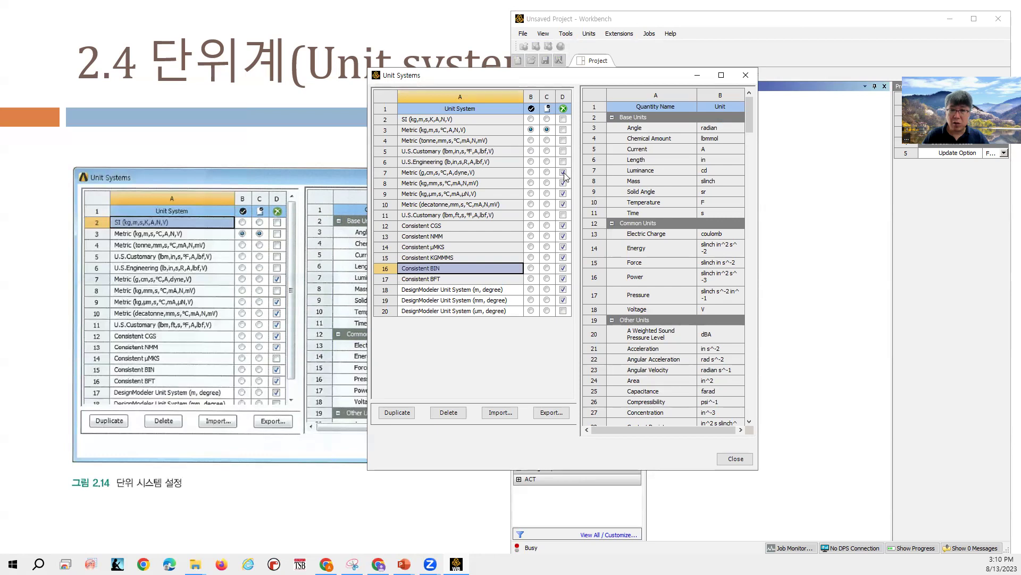
click(563, 172)
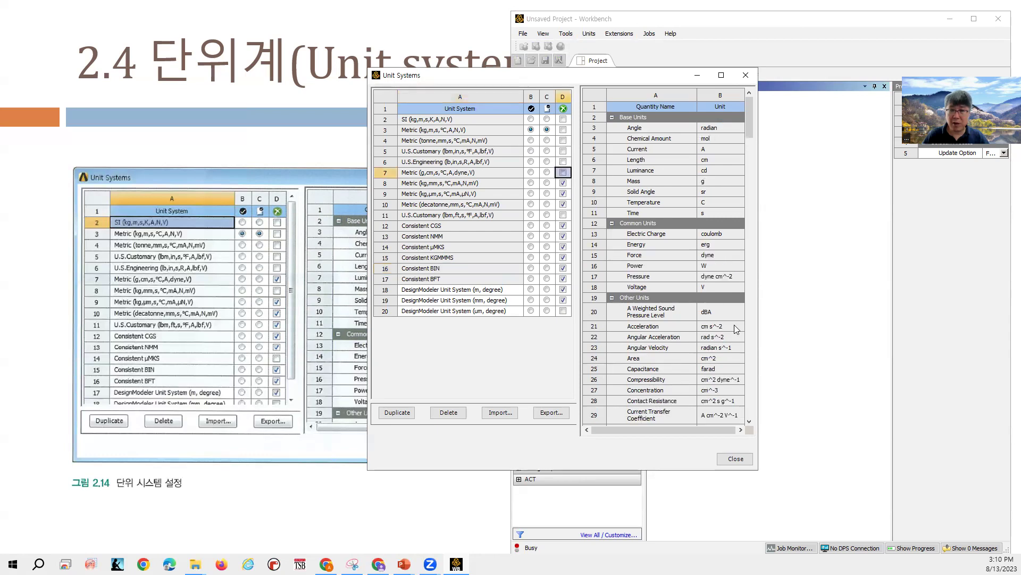
click(738, 459)
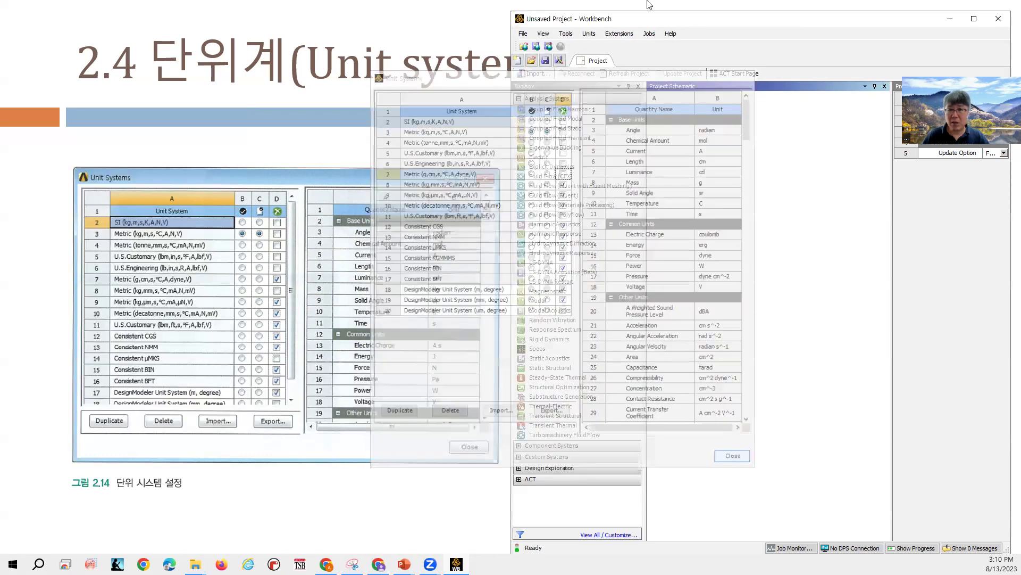
In the Unit Systems settings, suppress Metric (tonne,mm,s,°C,mA,N,mV) and unsuppress Metric (kg,µm,s,°C,mA,µN,V) and Consistent CGS
click(590, 34)
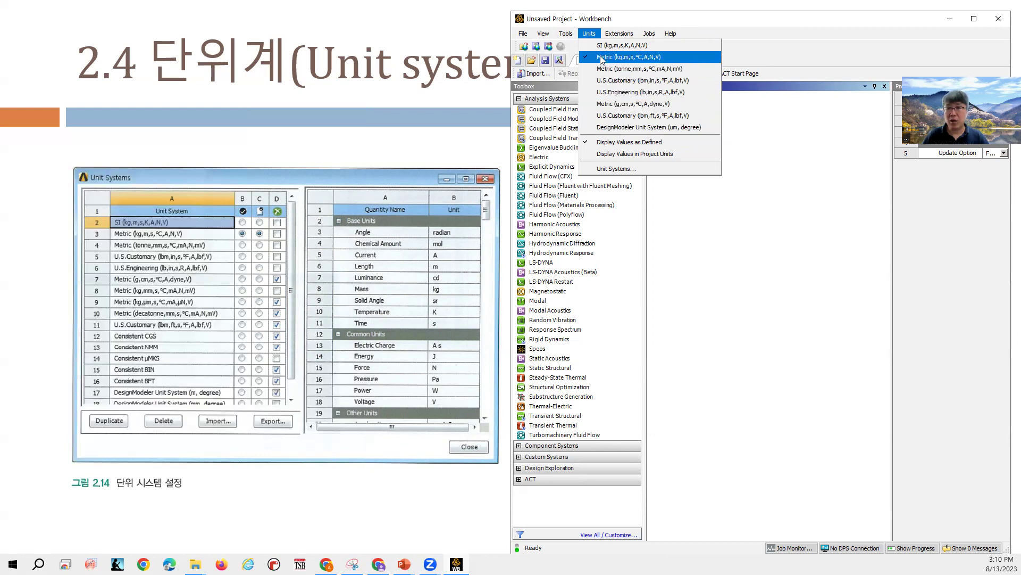
click(646, 168)
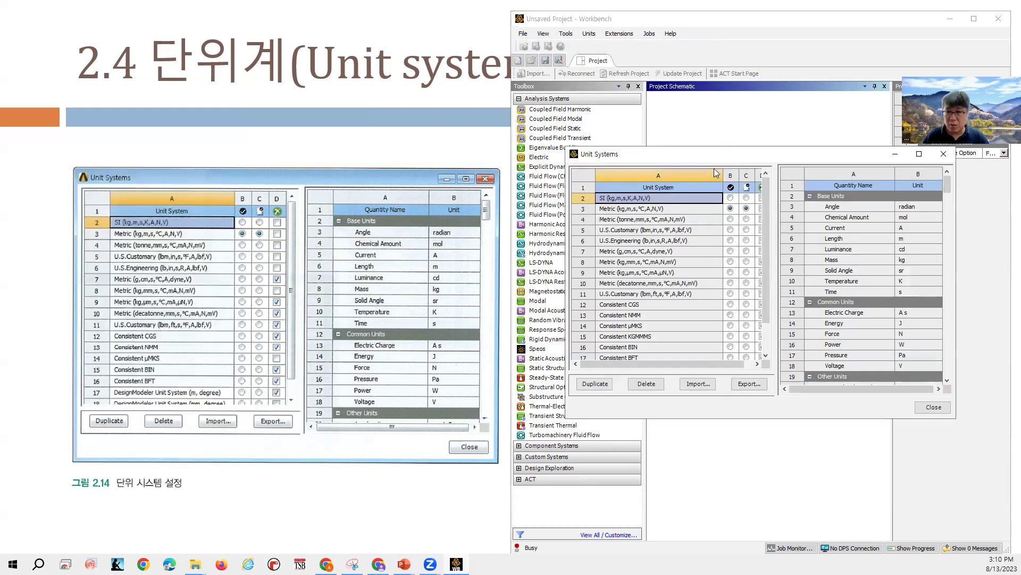
drag(707, 155, 654, 140)
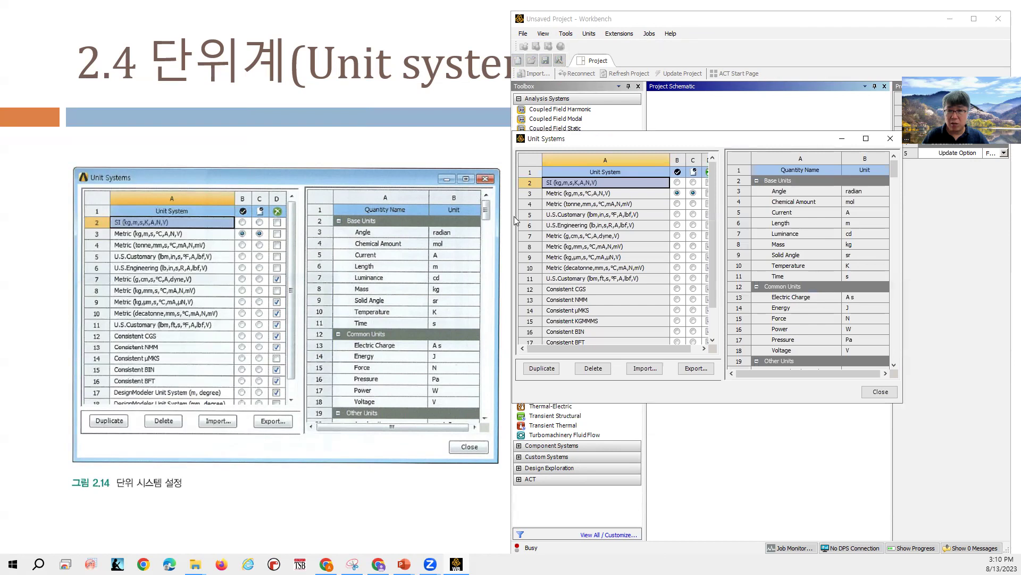
drag(511, 218, 415, 217)
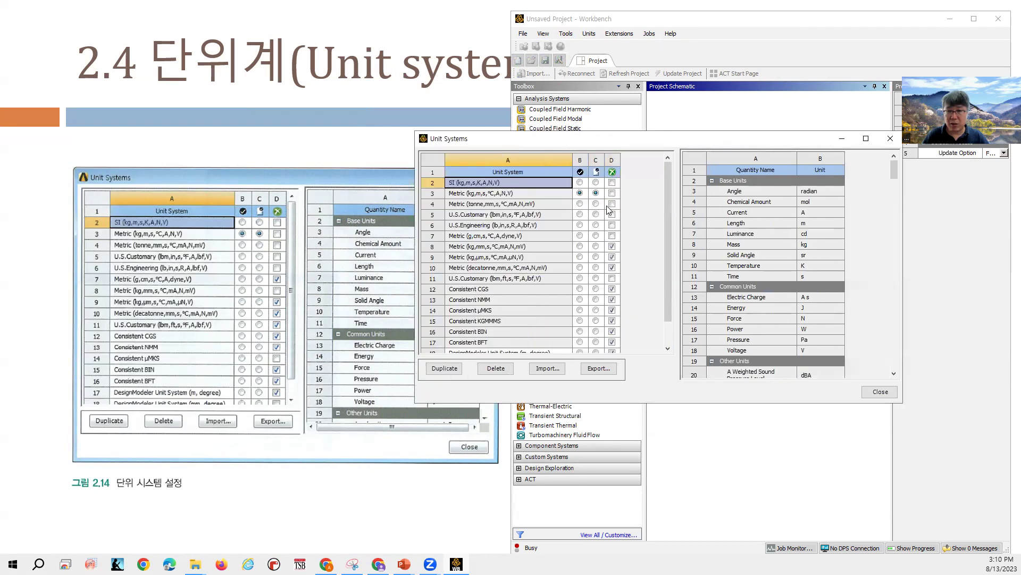
click(612, 205)
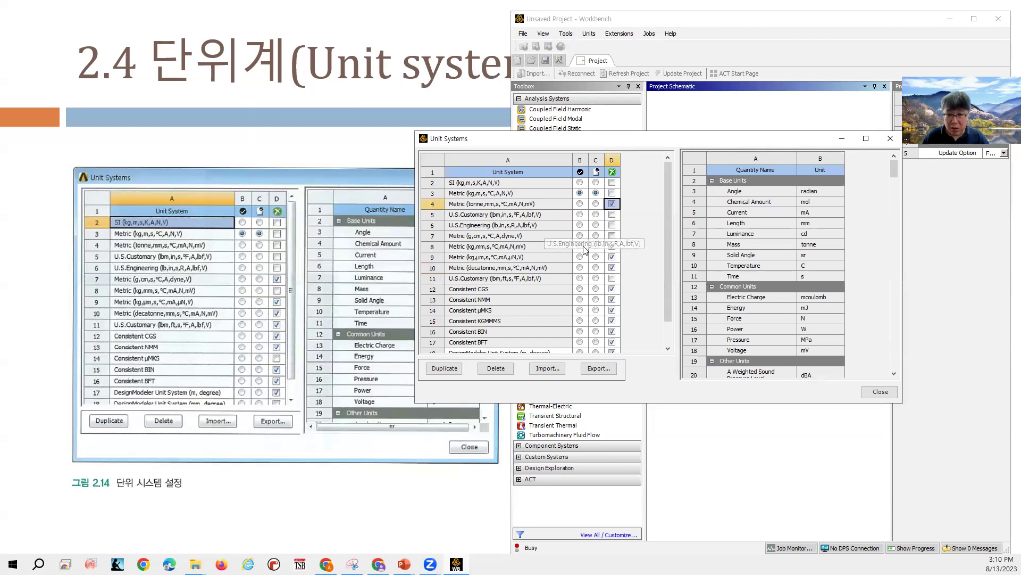
click(612, 257)
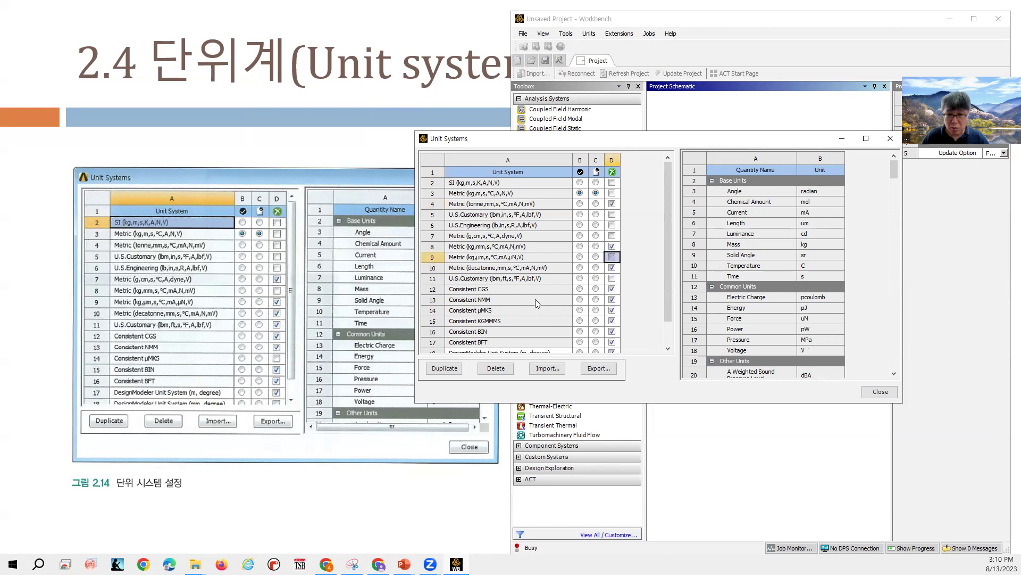
click(611, 289)
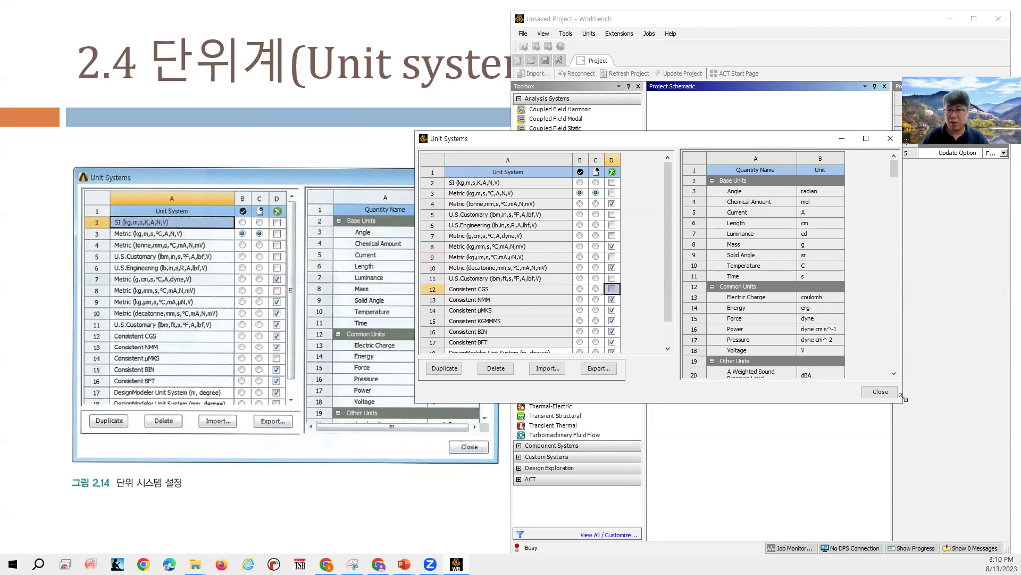
click(880, 392)
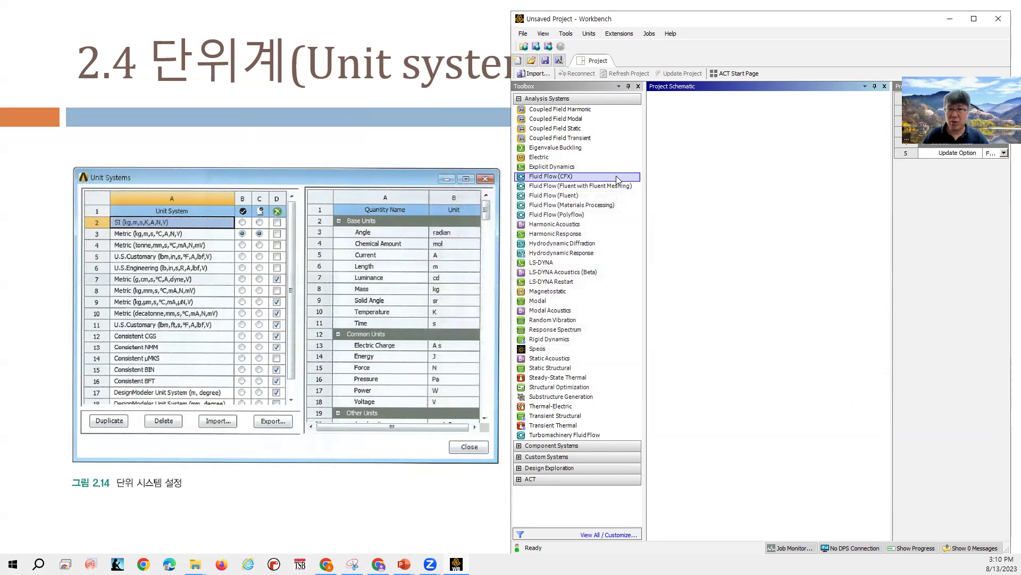
Reopen the Unit Systems settings and examine the units defined by the editable DesignModeler unit systems
click(333, 152)
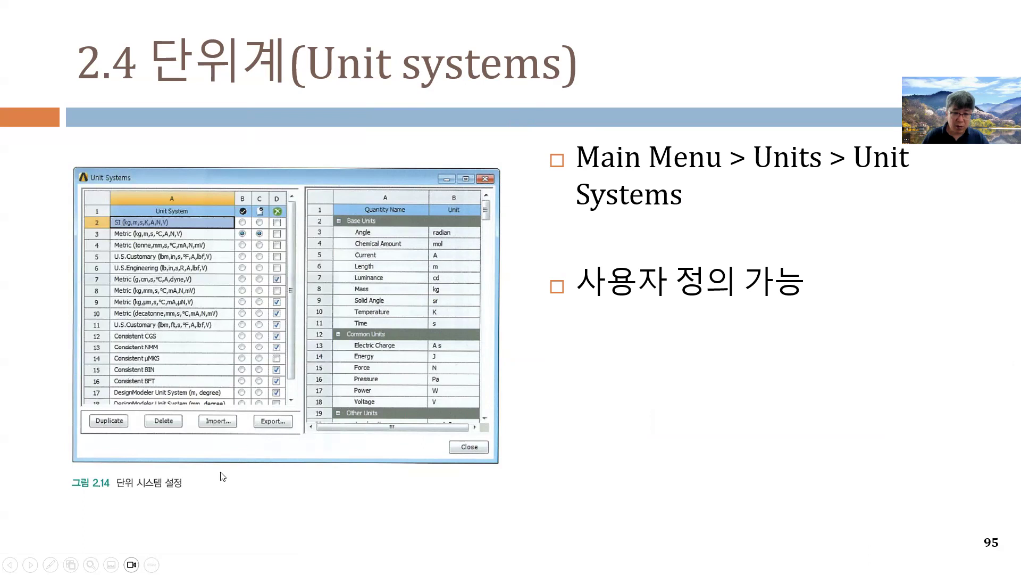
key(alt+Tab)
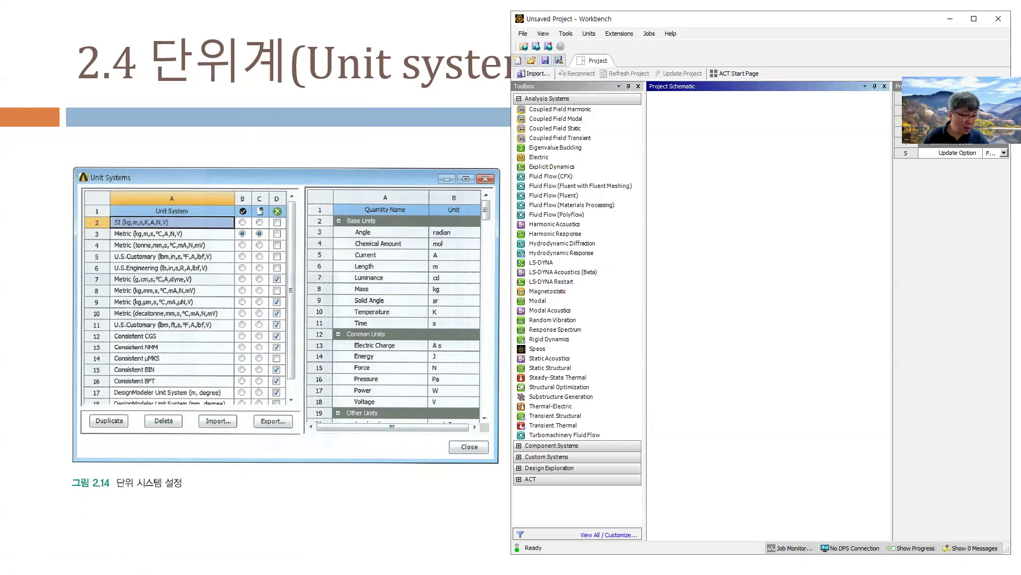
click(588, 34)
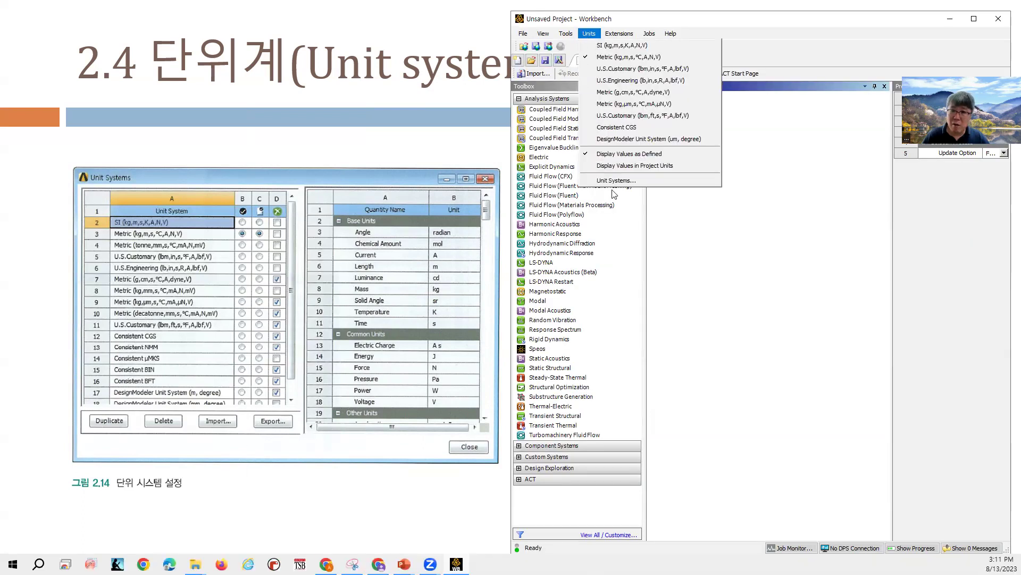
click(614, 181)
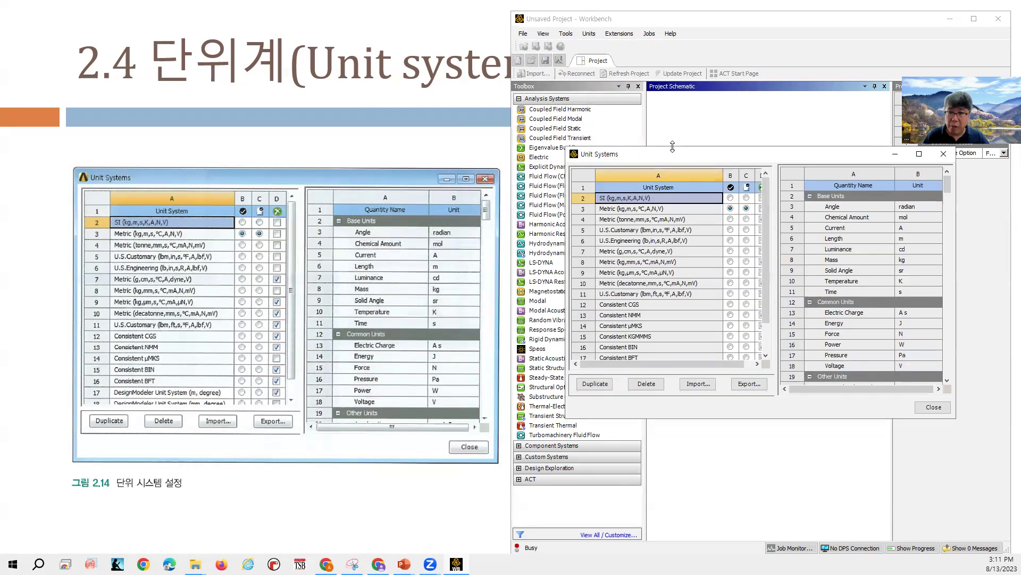
drag(673, 147, 671, 62)
click(652, 306)
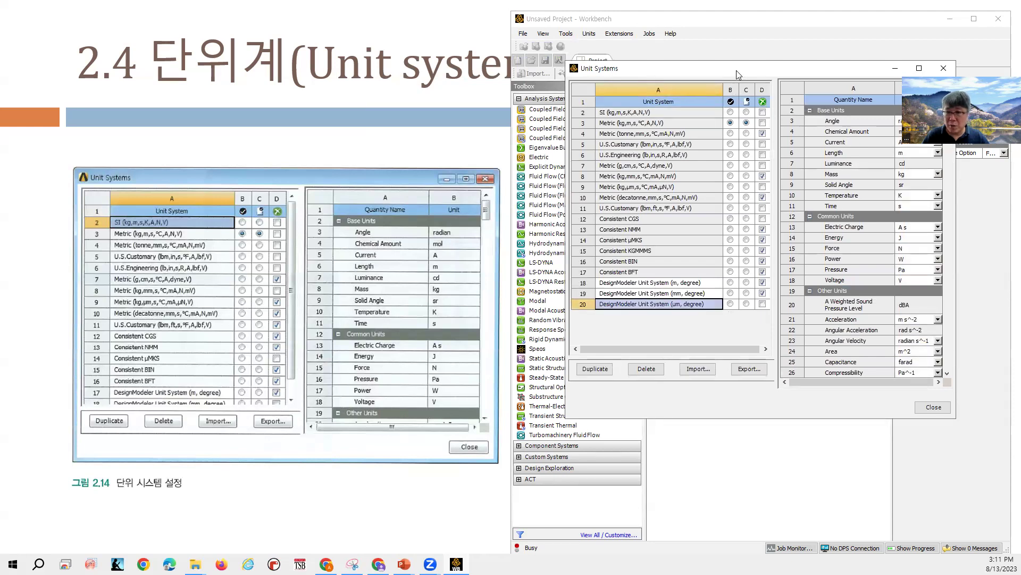
drag(736, 70, 551, 79)
click(453, 292)
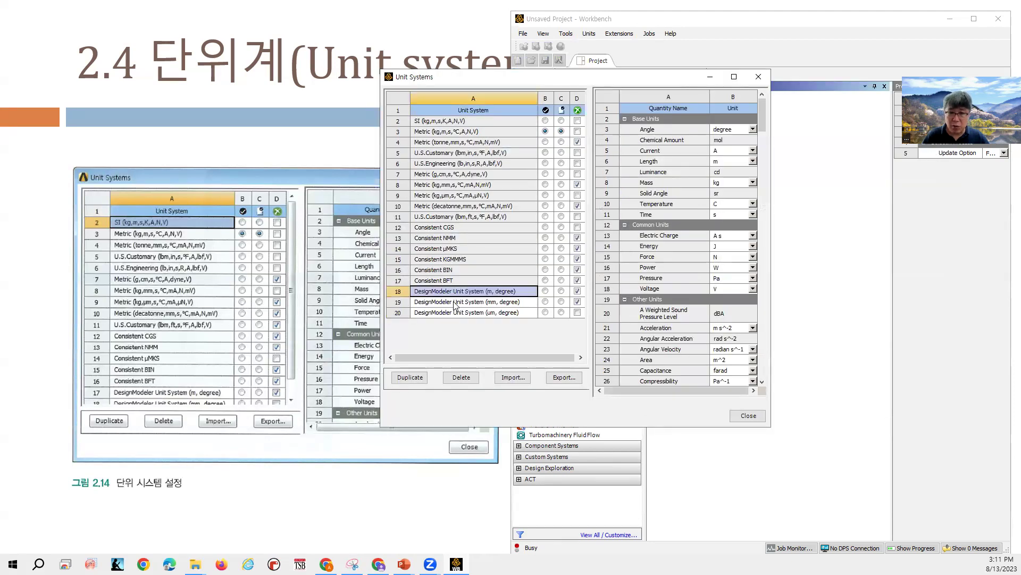
Select DesignModeler Unit System (um, degree) and check which angle units it offers
click(456, 313)
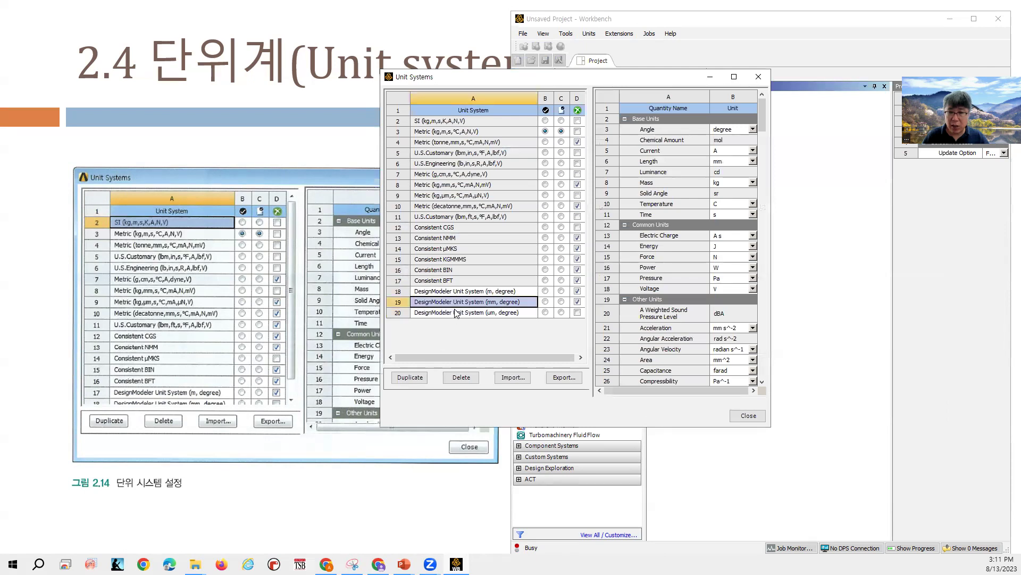
click(752, 129)
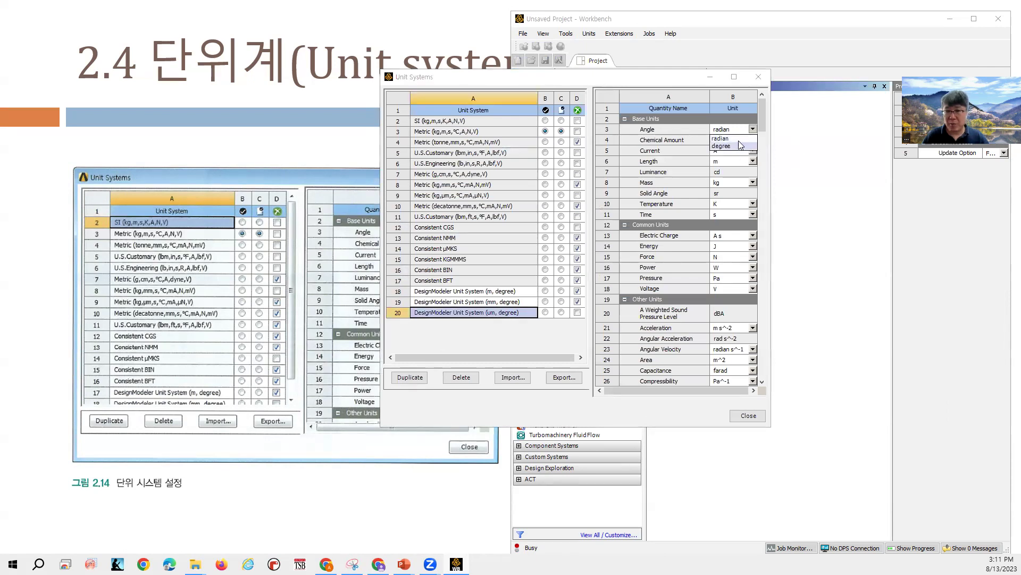
key(alt+Tab)
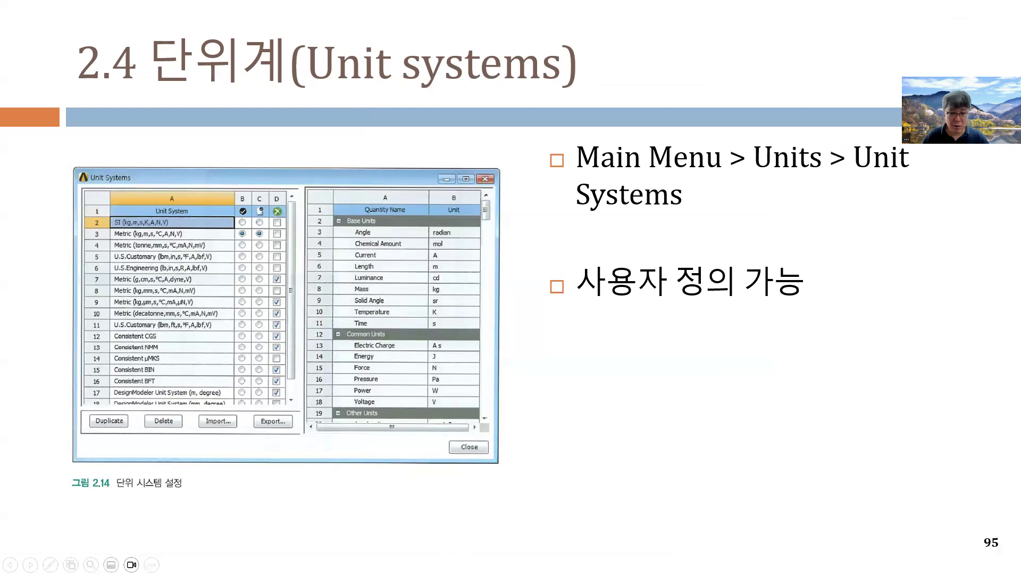
key(alt+Tab)
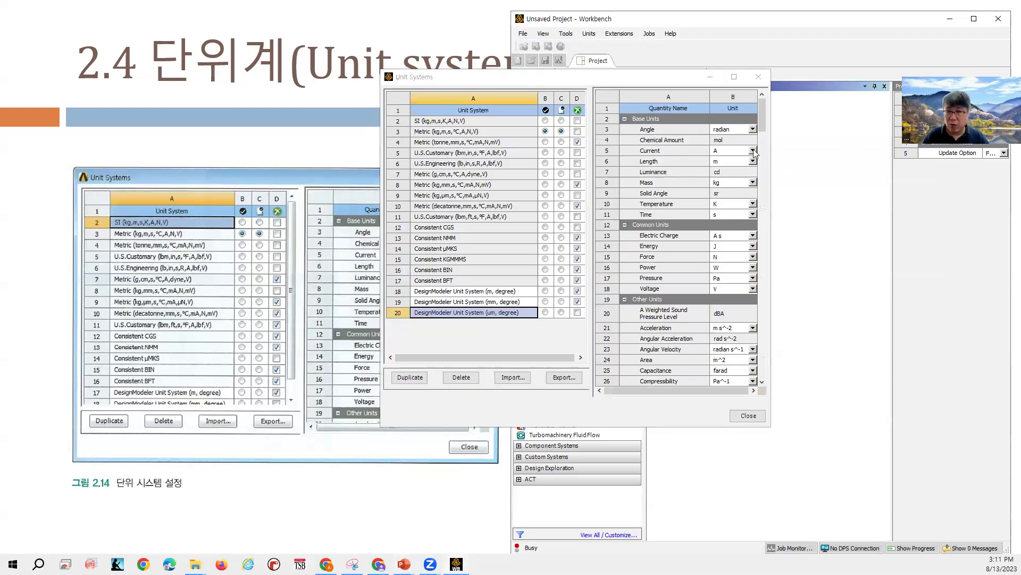
key(alt+Tab)
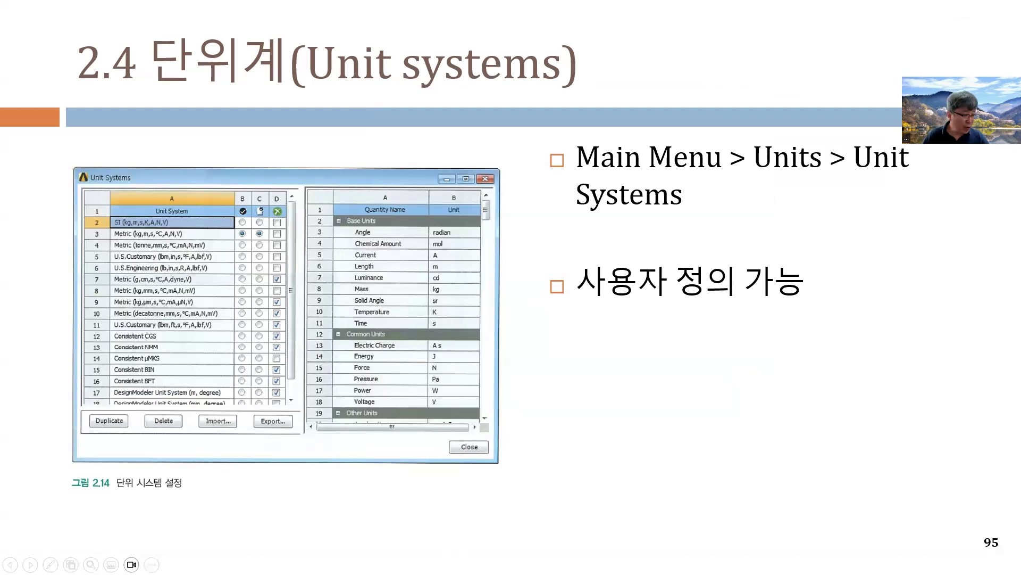
key(alt+Tab)
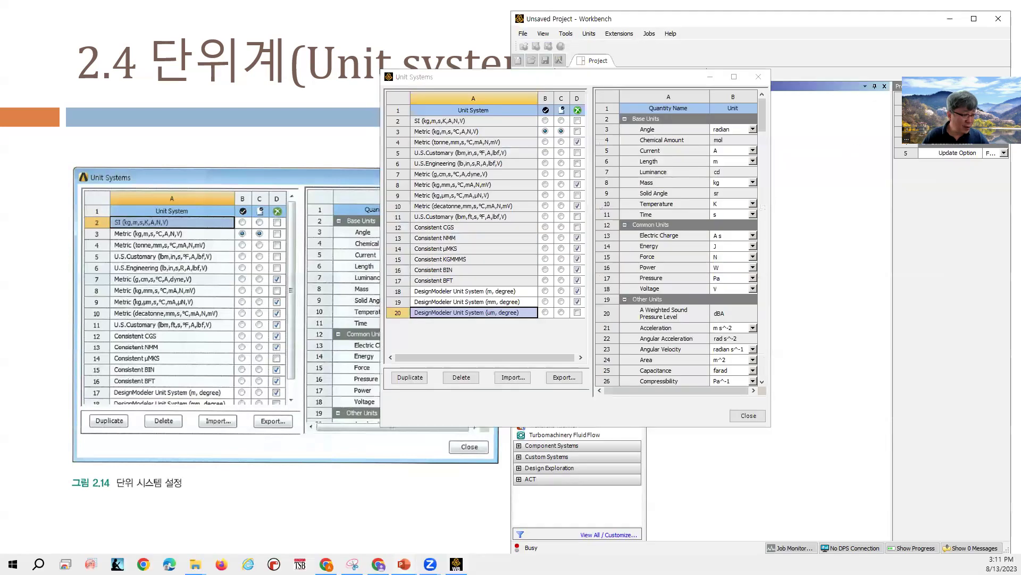
Customize the base units of DesignModeler Unit System (um, degree): length um, current mA and mass g
click(755, 151)
click(753, 161)
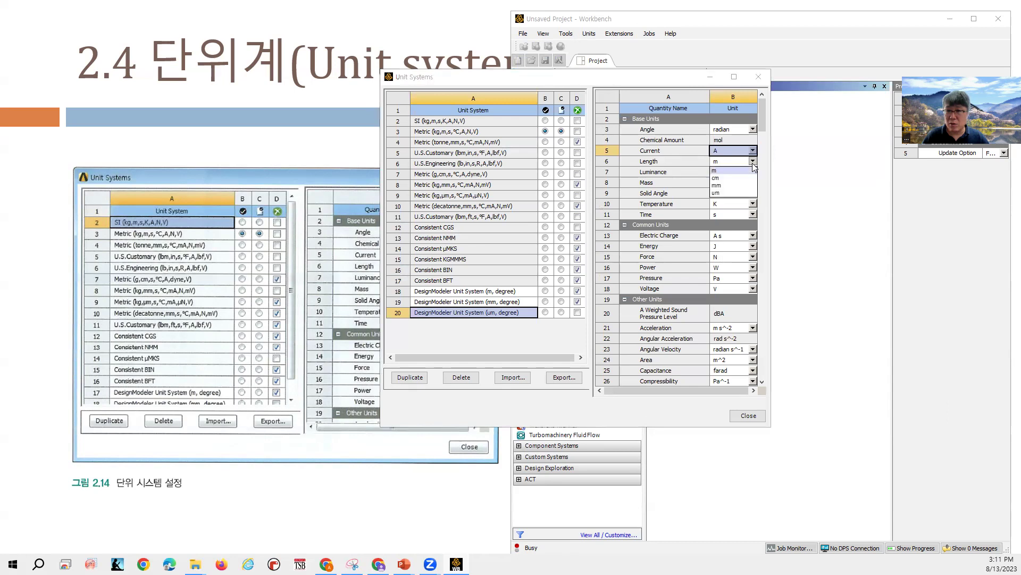
click(732, 192)
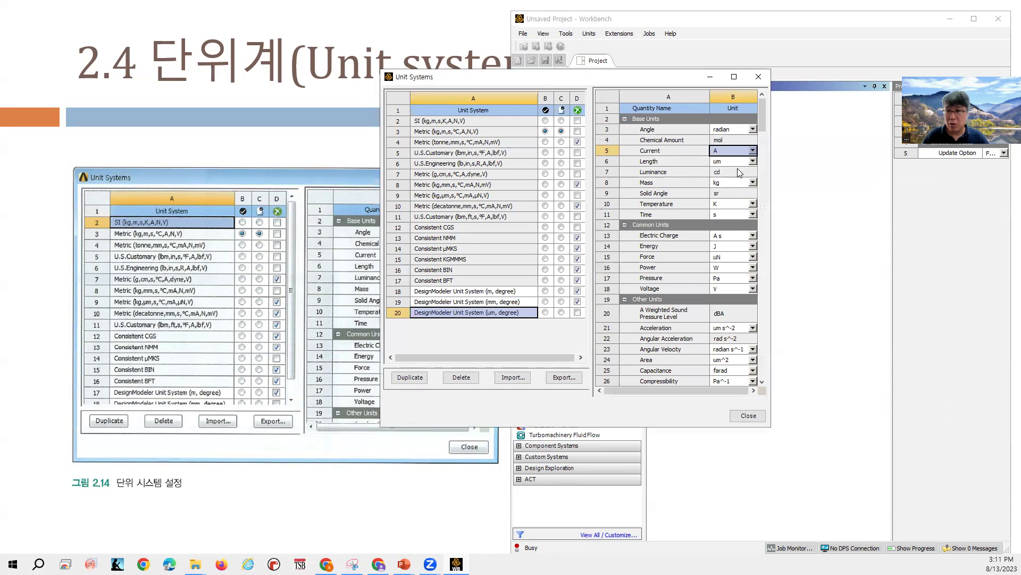
click(728, 151)
click(728, 165)
click(751, 183)
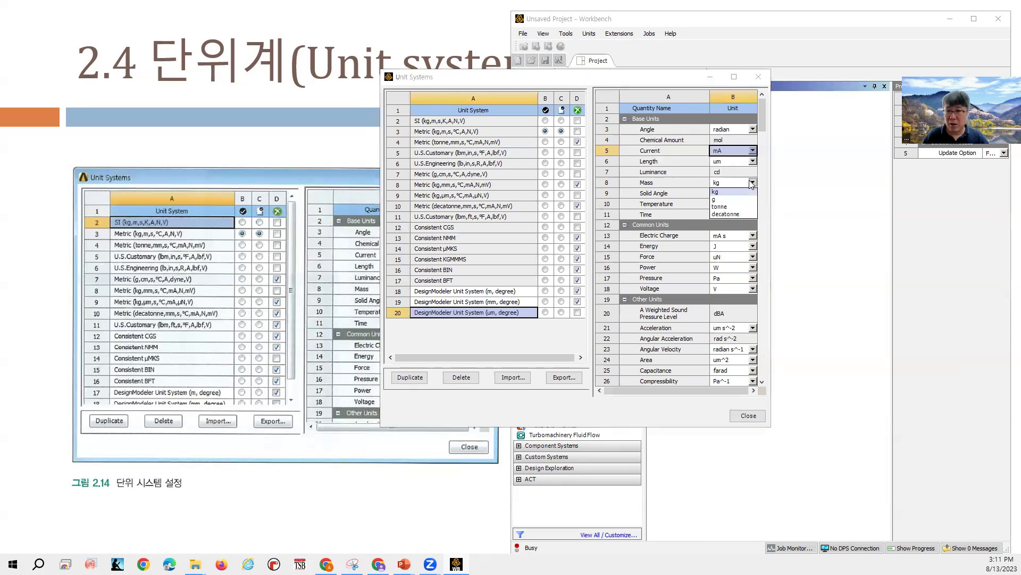
click(725, 199)
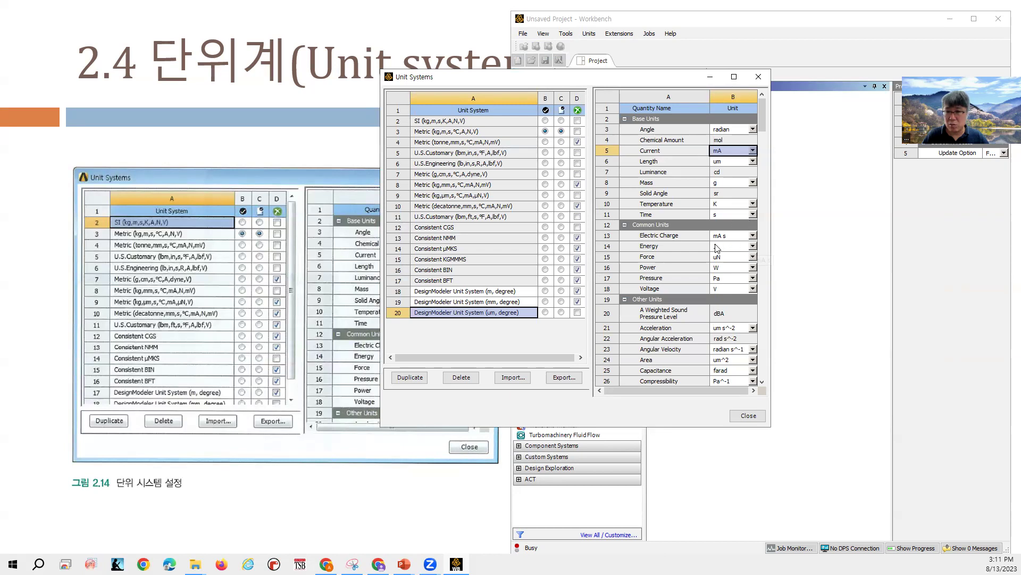
click(752, 246)
key(alt+Tab)
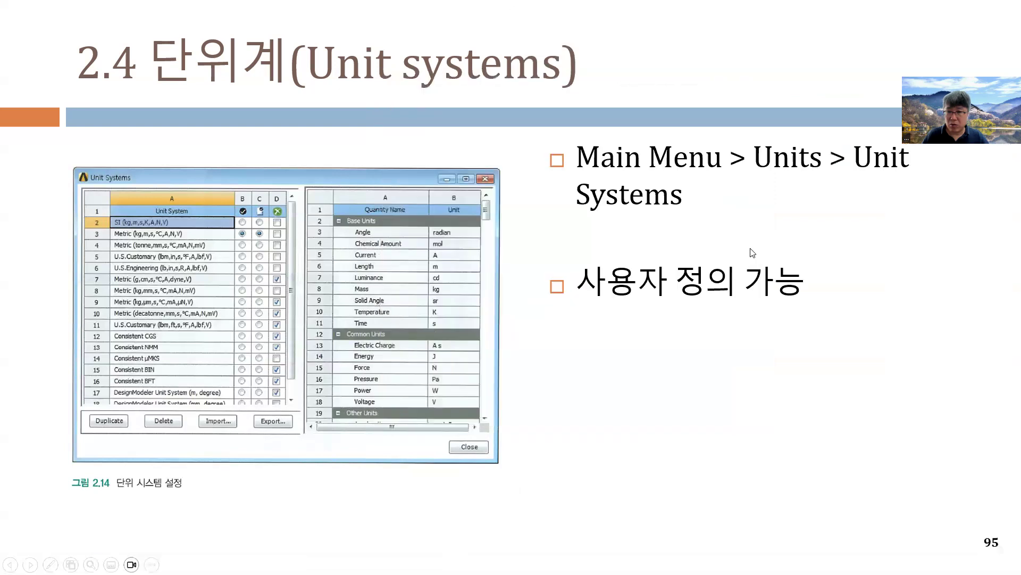
key(alt+Tab)
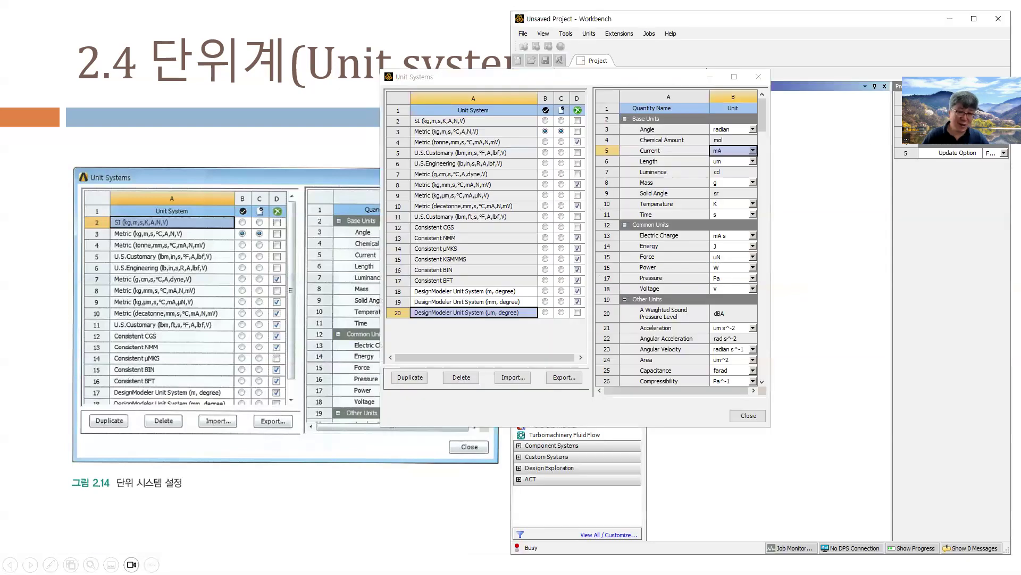
drag(672, 82, 543, 123)
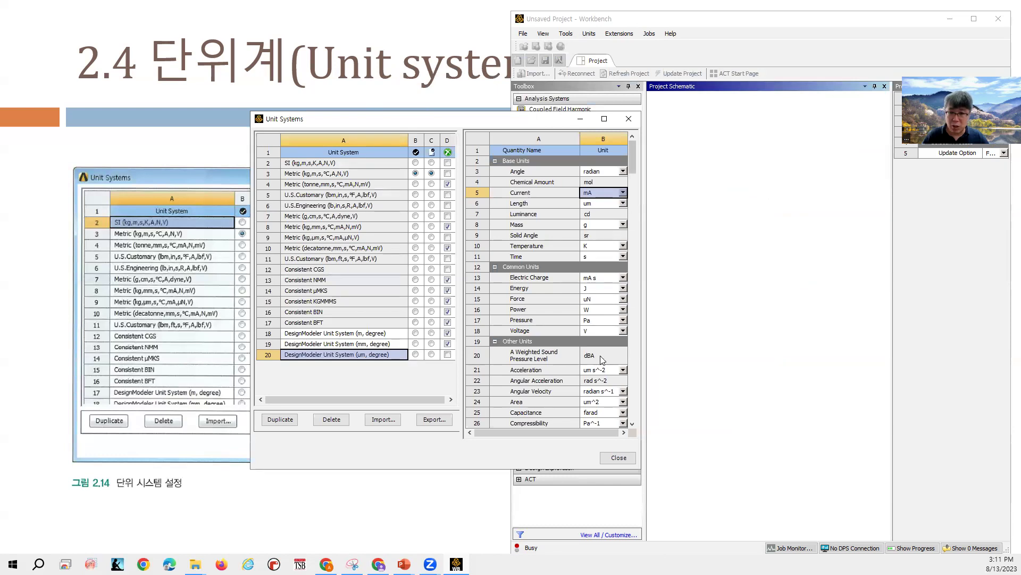
Duplicate DesignModeler Unit System (um, degree) and name the new unit system LTY
click(345, 355)
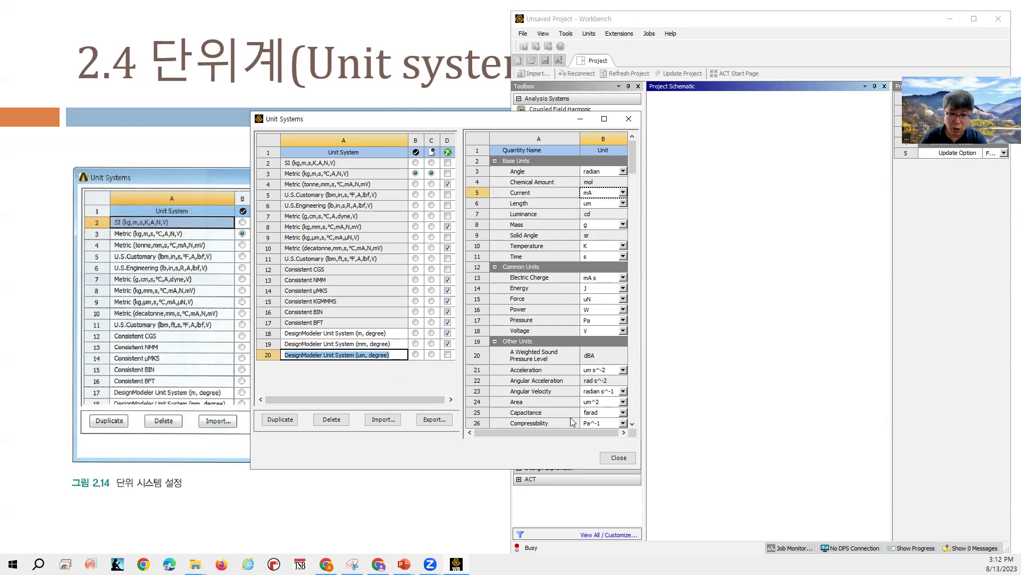
click(374, 371)
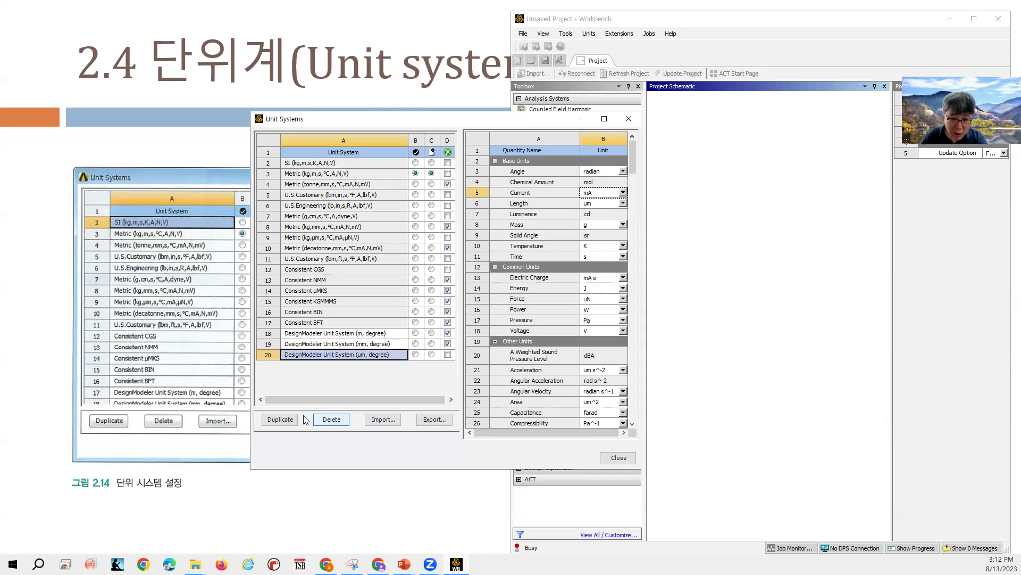
click(280, 420)
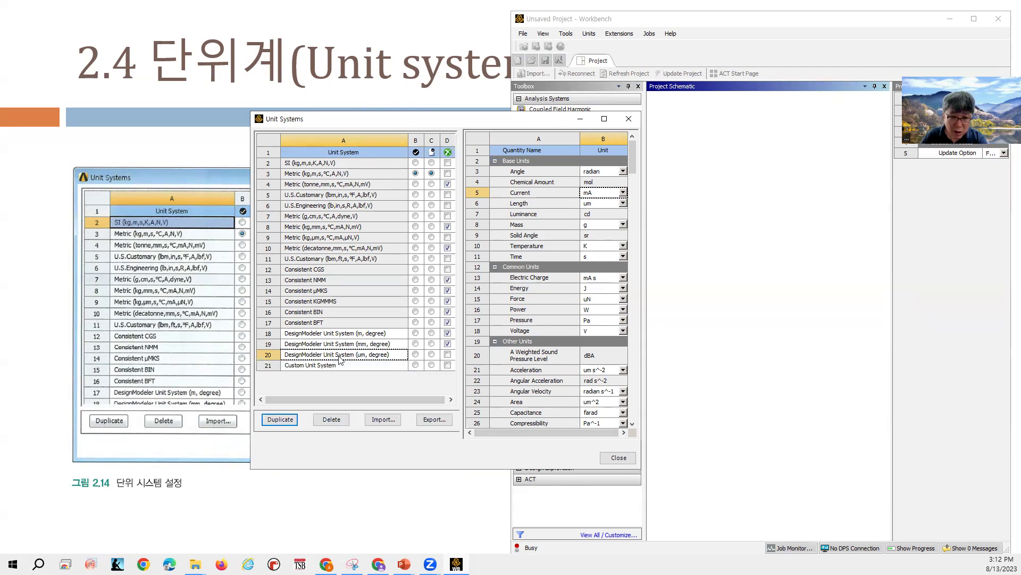
click(322, 366)
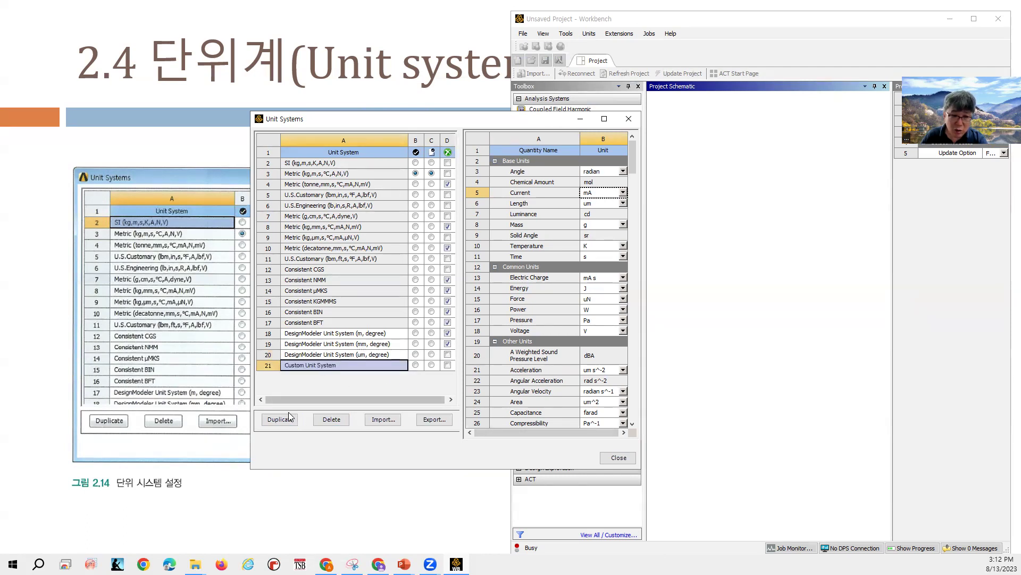
click(342, 366)
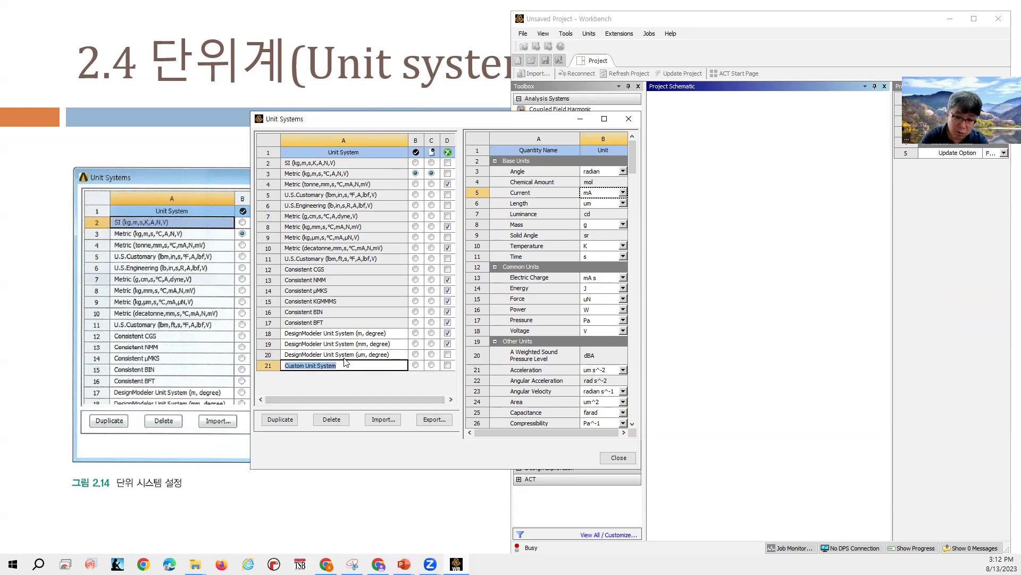
text(LTY)
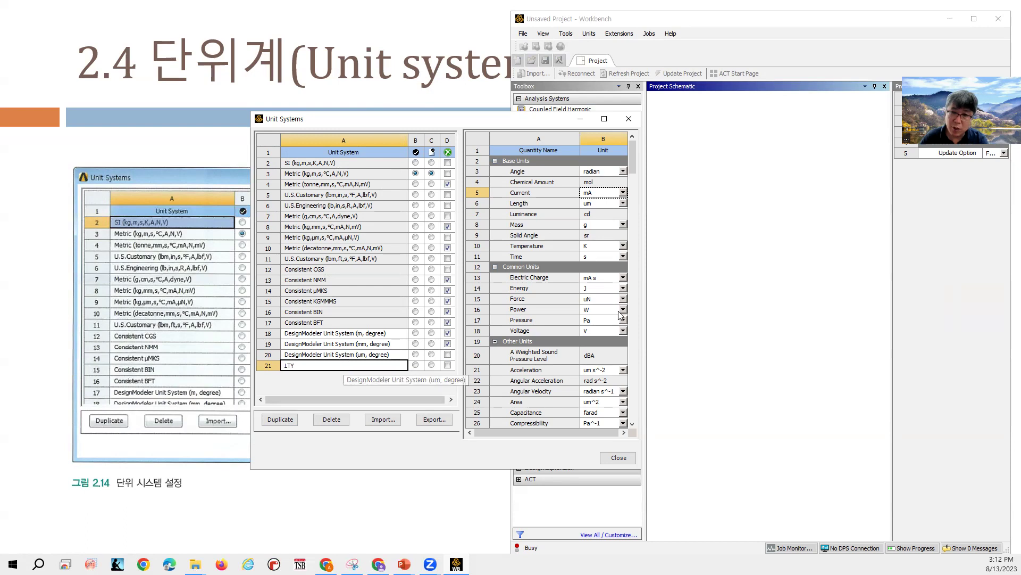
Check the current unit options of the LTY unit system and set its voltage unit to mV
click(601, 193)
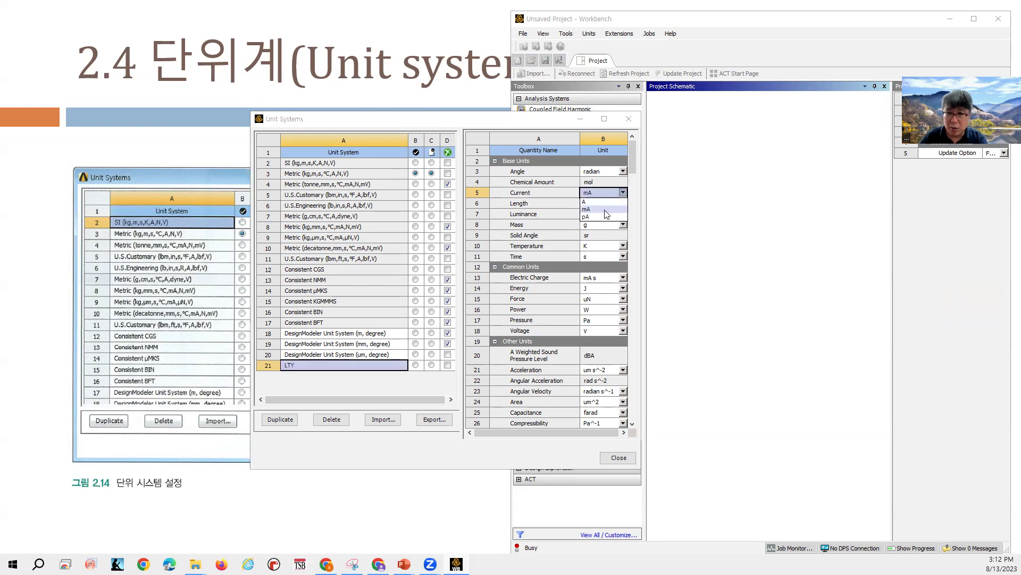
key(alt+Tab)
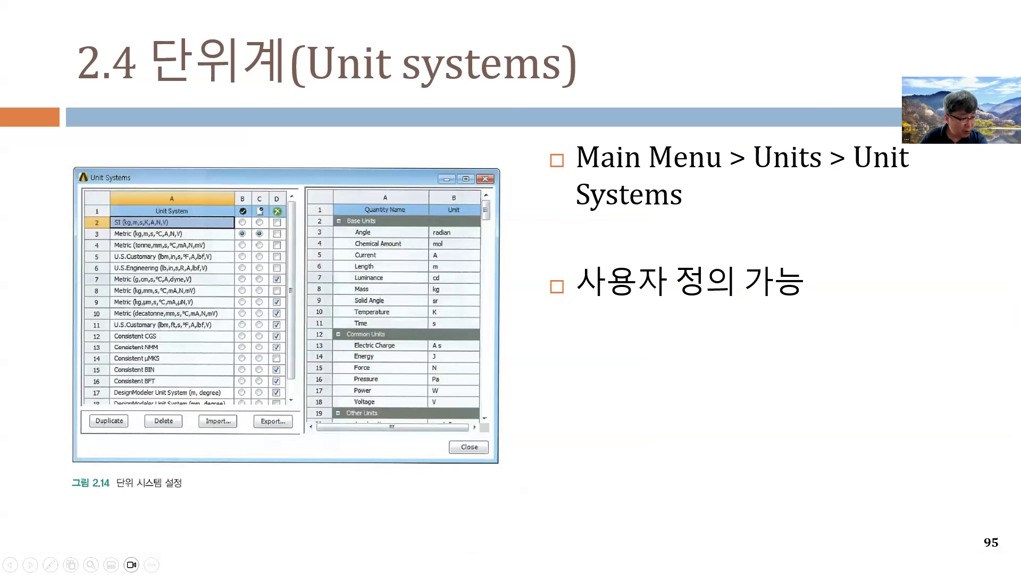
key(alt+Tab)
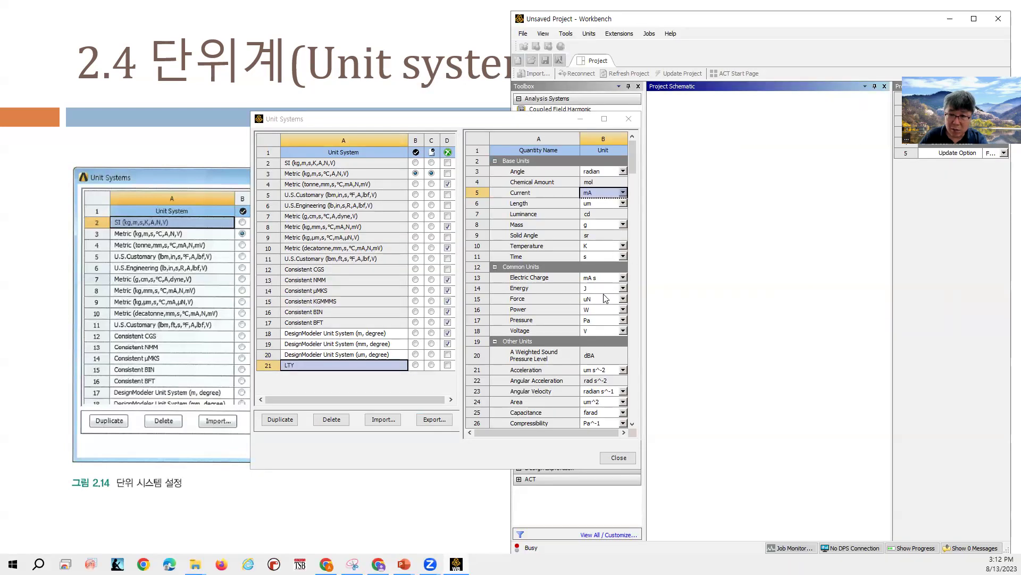
click(604, 333)
click(602, 346)
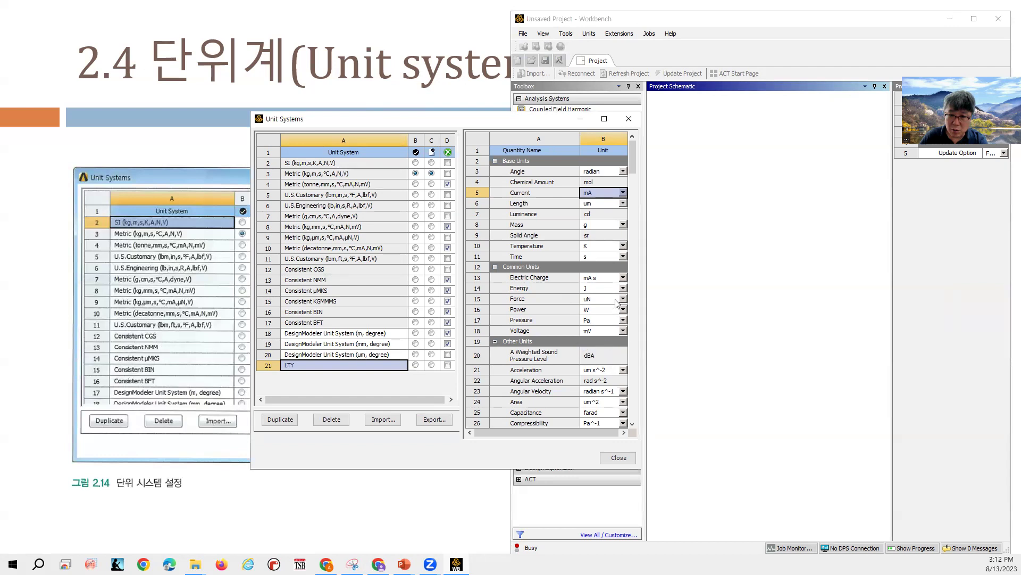
Review the remaining quantities and units defined for LTY down to Warping Factor, and close the Unit Systems settings
scroll(610, 291, down, 3)
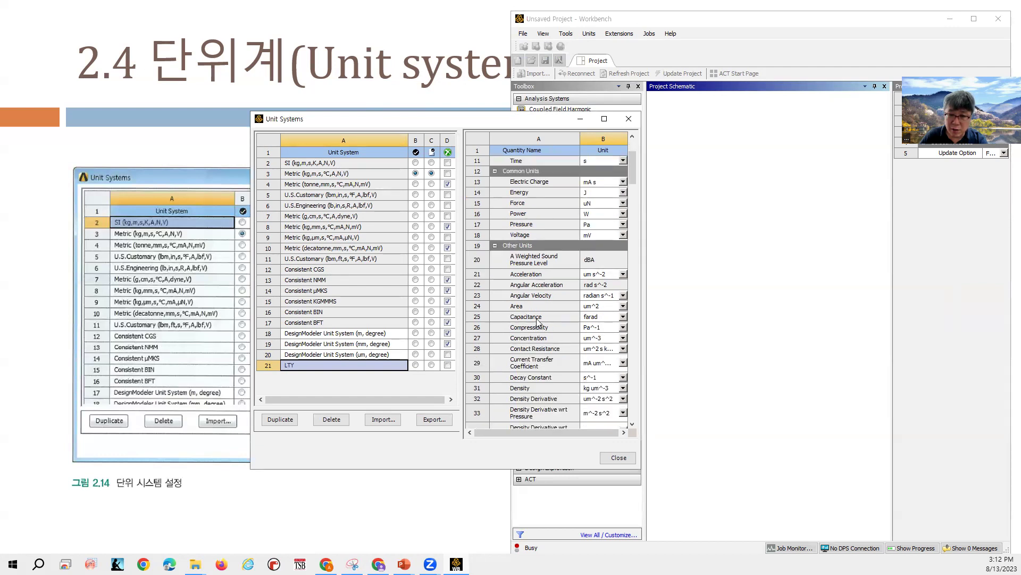
scroll(538, 322, down, 20)
scroll(549, 317, down, 20)
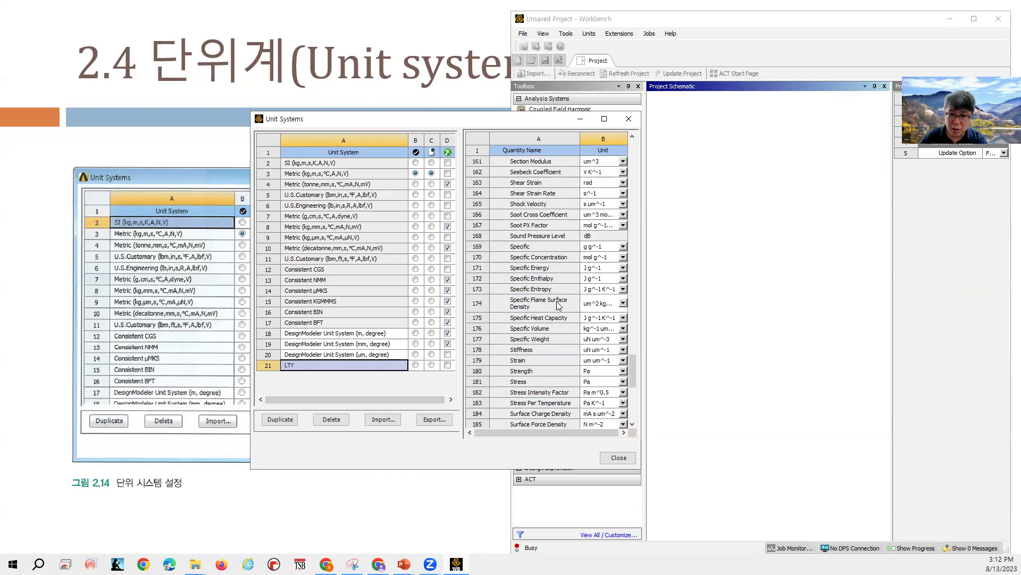
scroll(559, 304, down, 8)
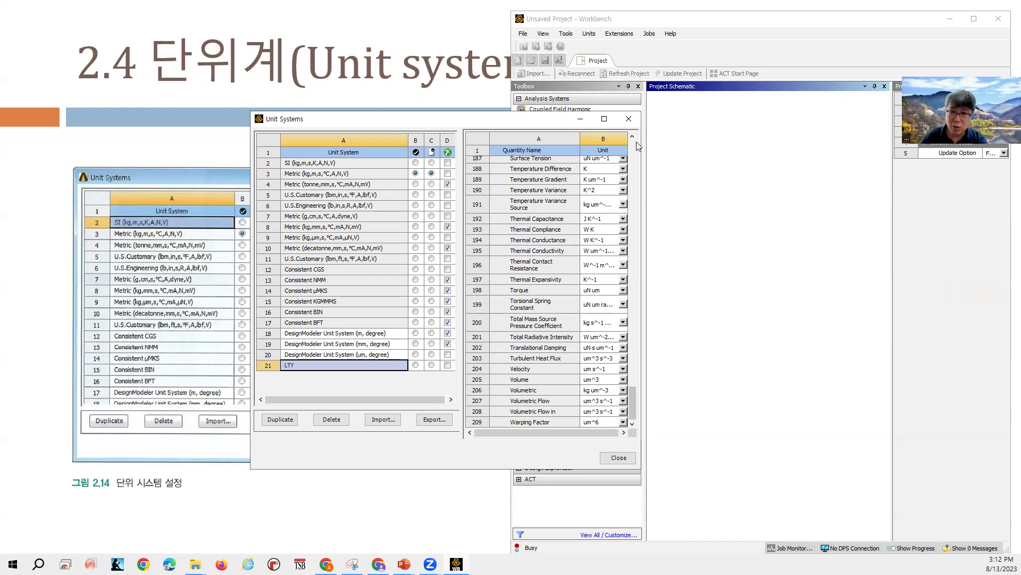
click(628, 119)
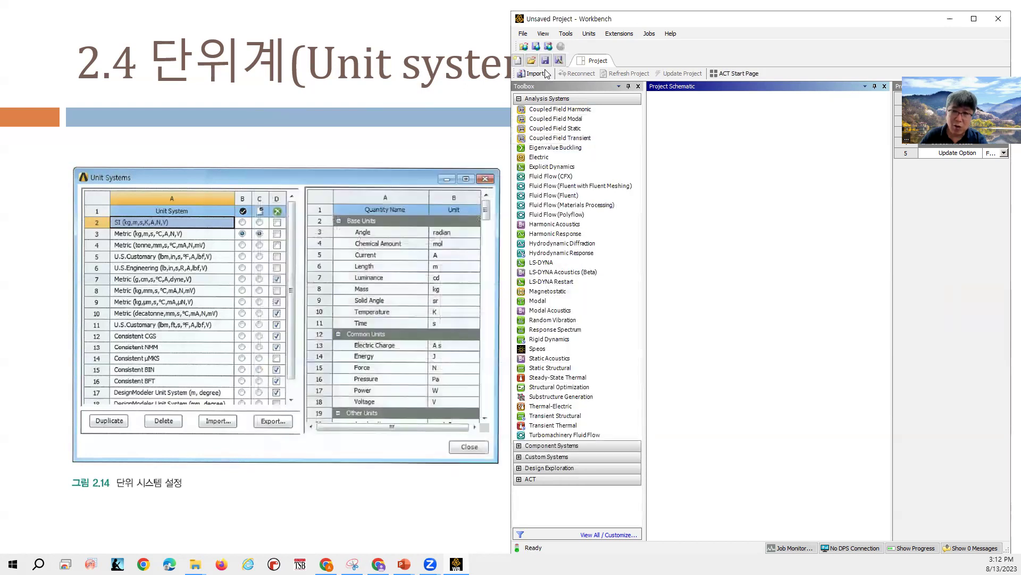
Reopen the Unit Systems settings and unsuppress Metric (decatonne,mm,s,°C,mA,N,mV) and Metric (kg,mm,s,°C,mA,N,mV)
click(589, 34)
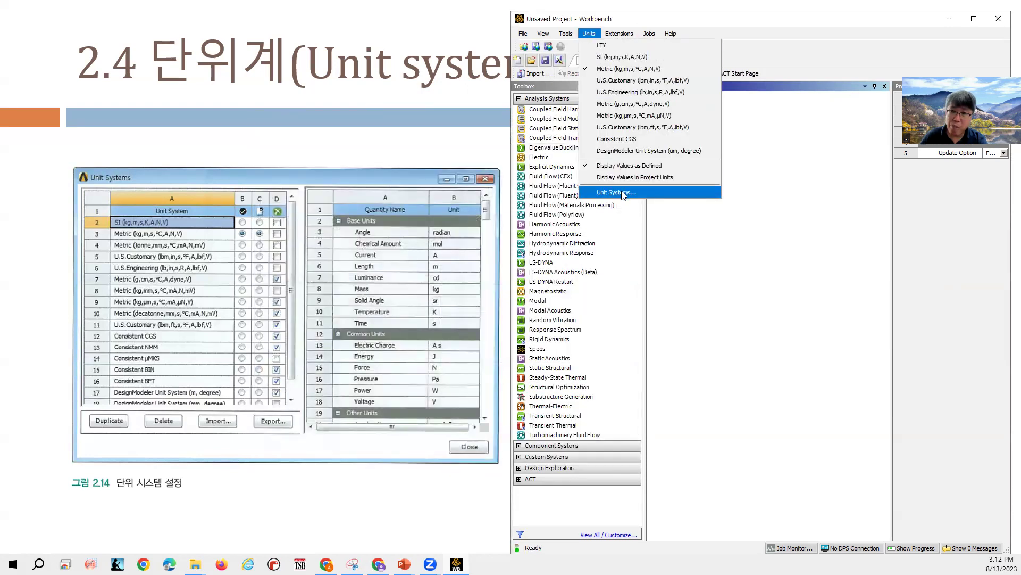
click(617, 192)
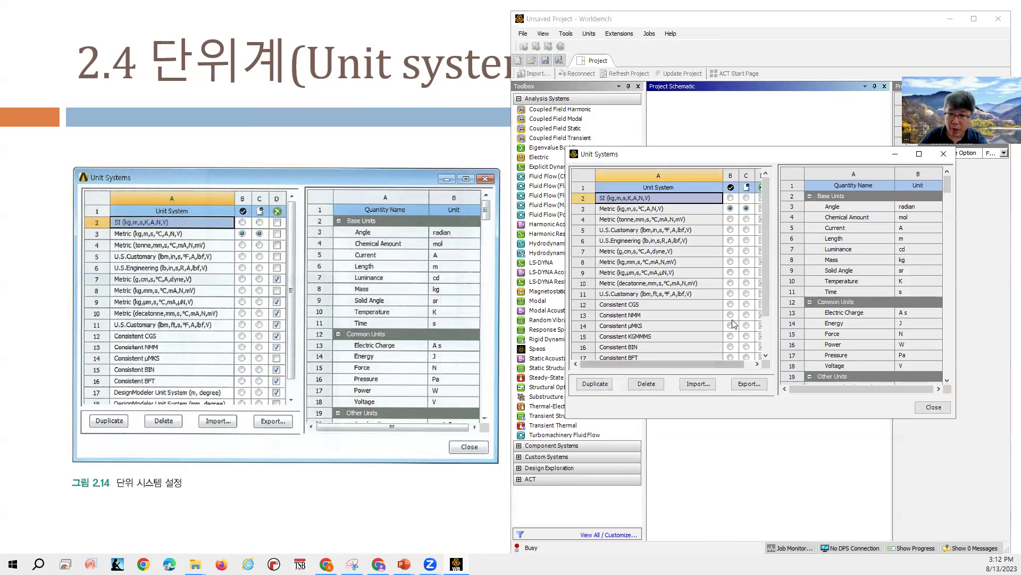
scroll(740, 314, down, 2)
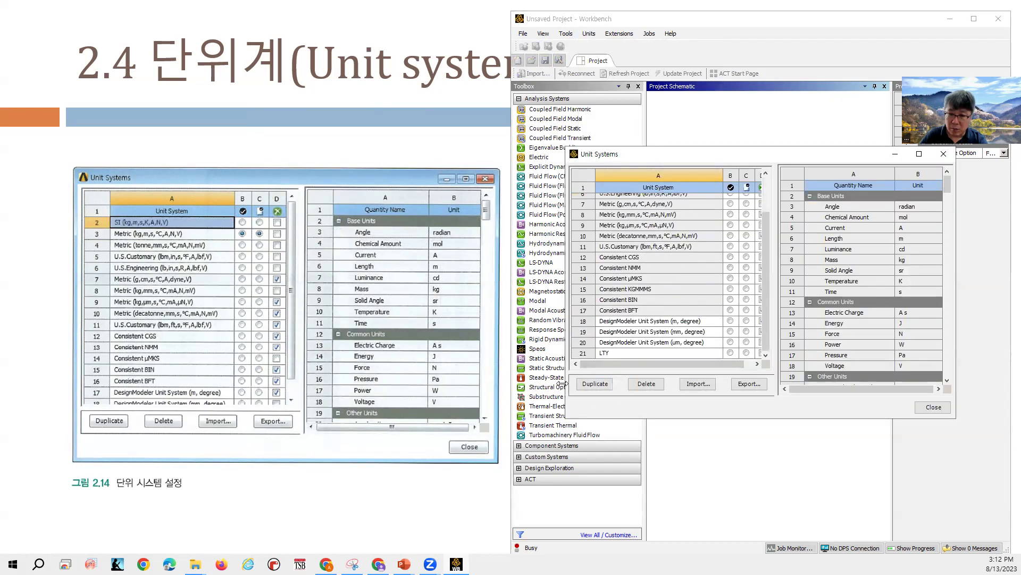
drag(564, 383, 459, 382)
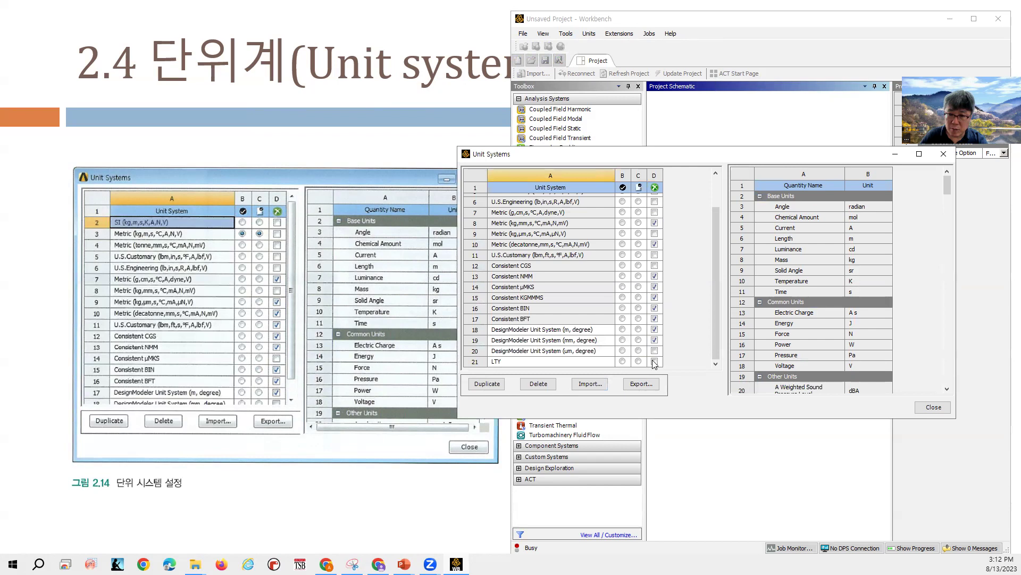
click(655, 244)
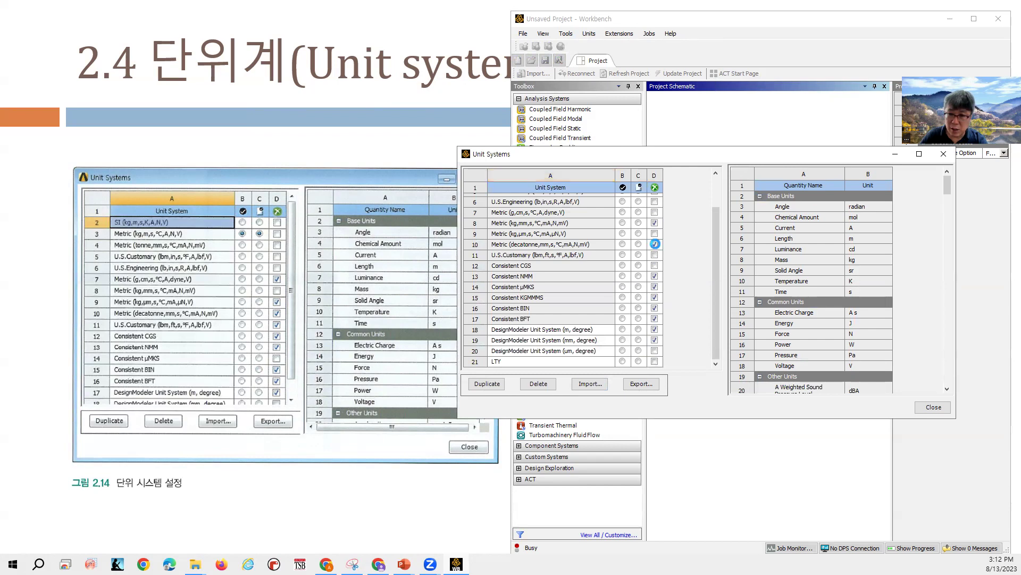
click(655, 223)
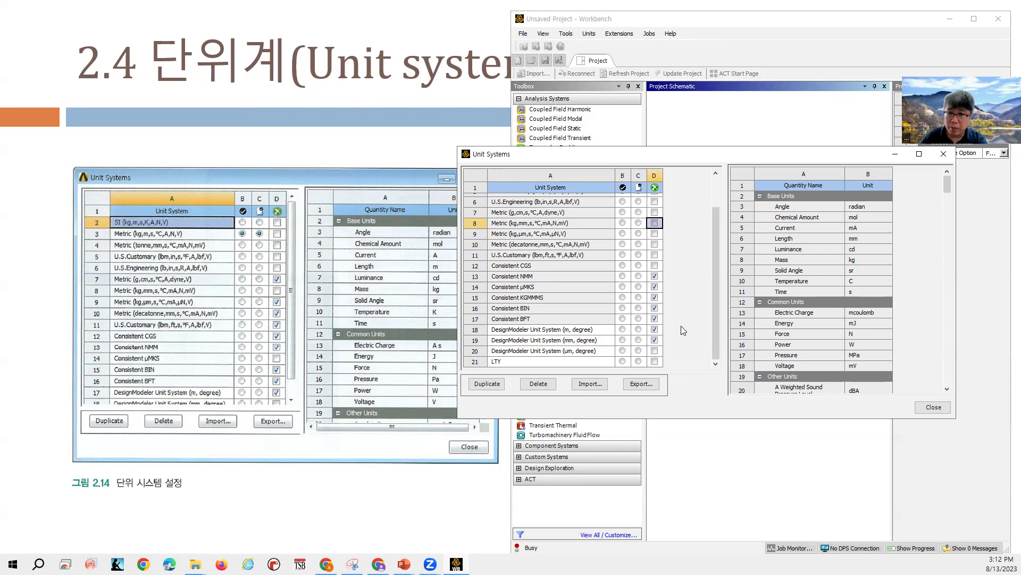
Make LTY the project and default unit system, and switch the project units to SI (kg,m,s,K,A,N,V)
click(626, 363)
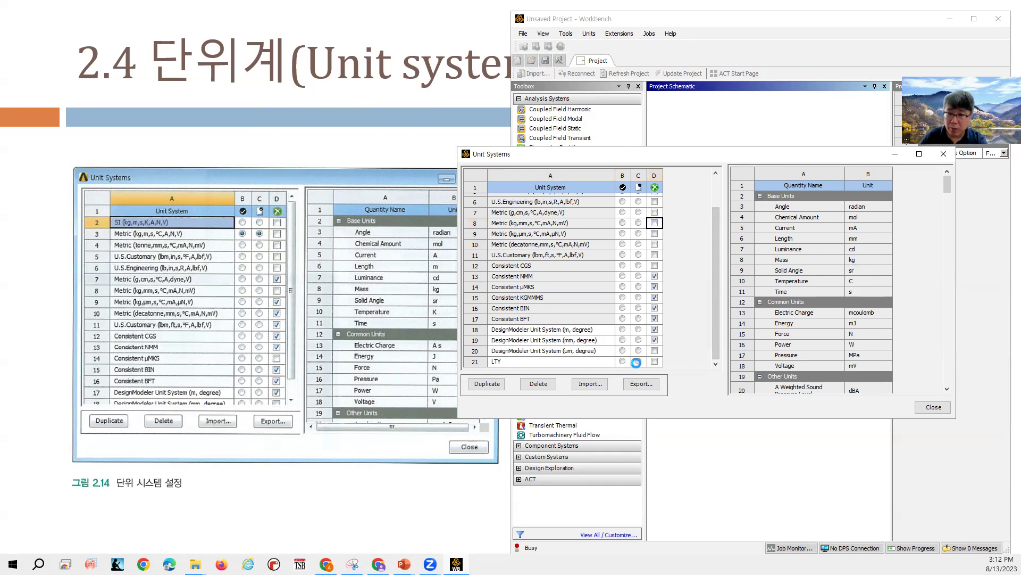
click(934, 407)
click(589, 34)
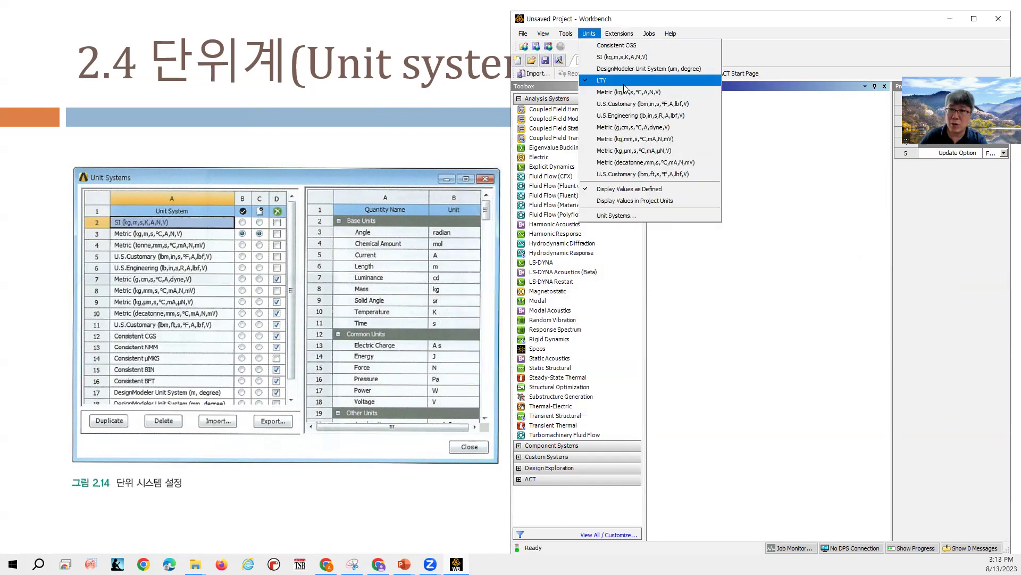
click(621, 60)
Reopen the Unit Systems settings and try to delete the LTY unit system while it is the default
click(589, 33)
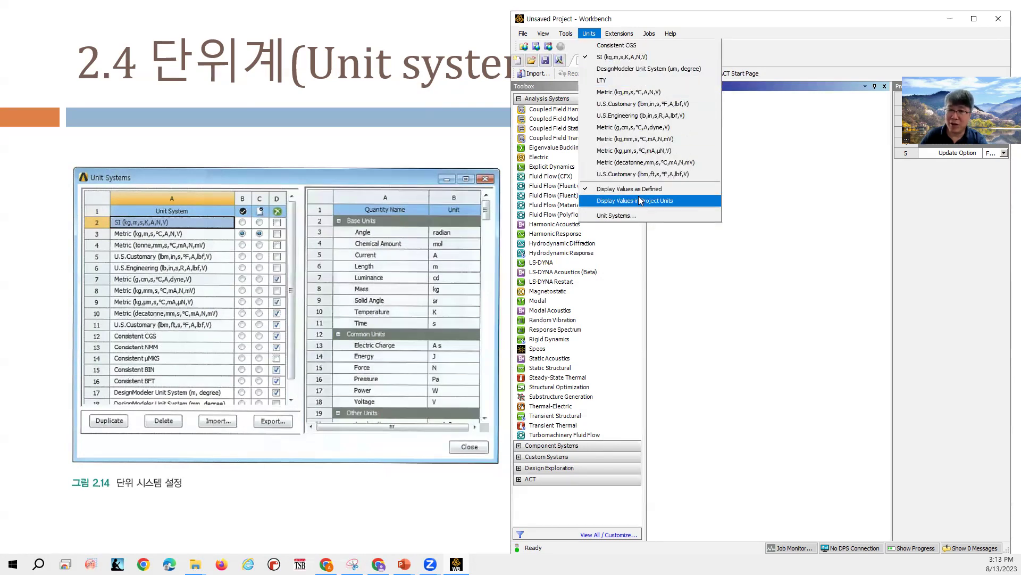
click(612, 214)
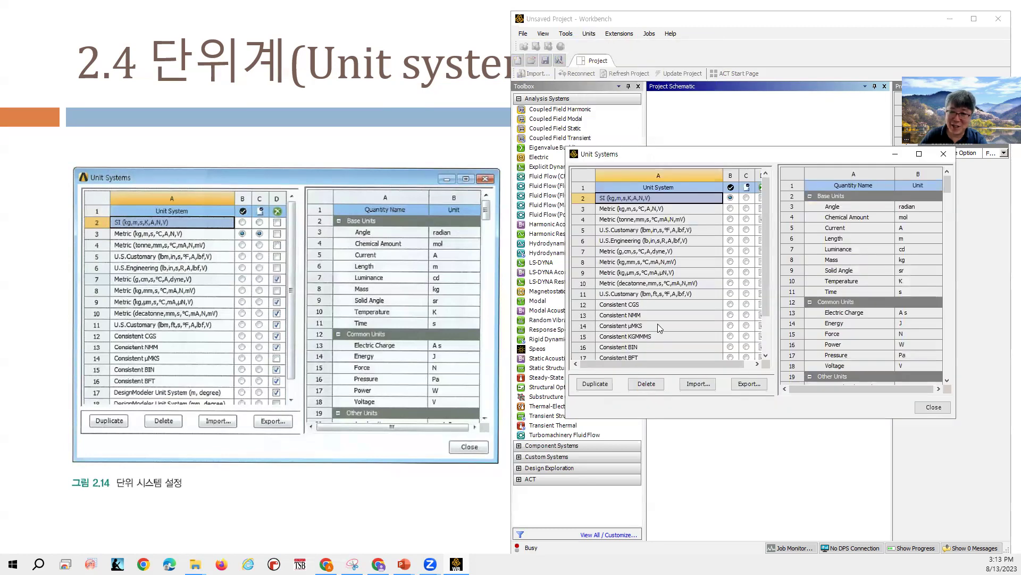
scroll(585, 351, down, 3)
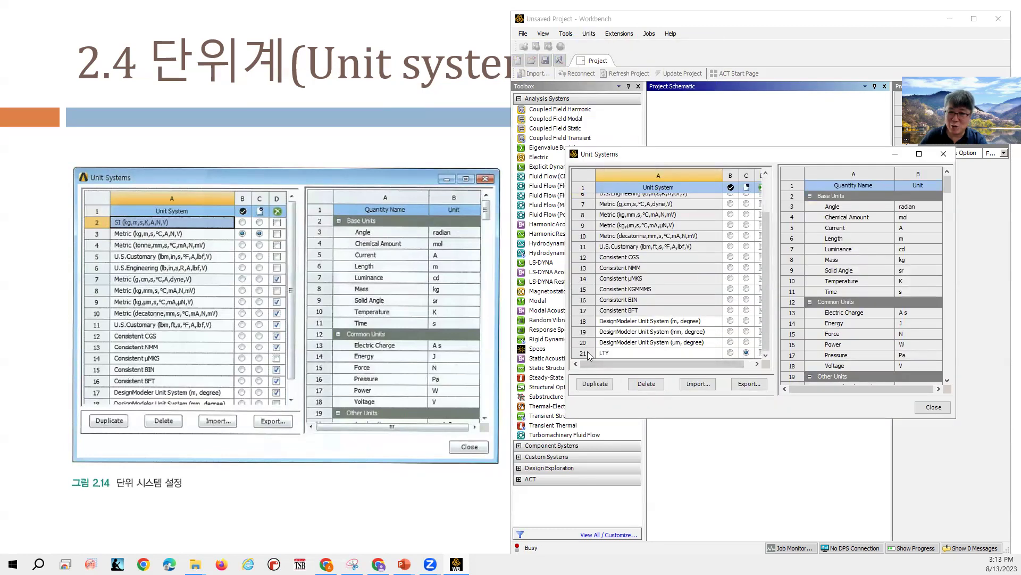
click(617, 353)
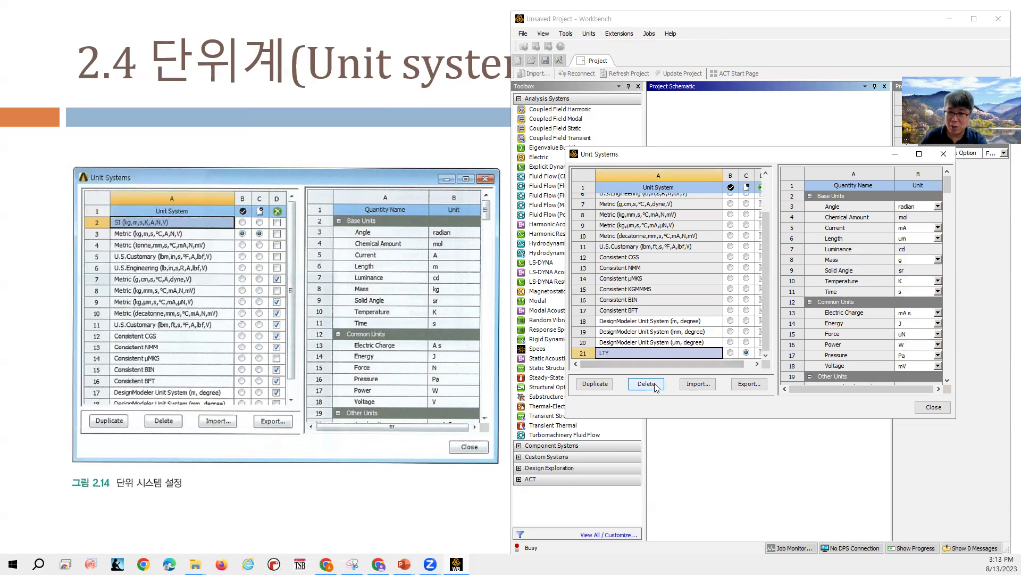
click(646, 384)
click(828, 307)
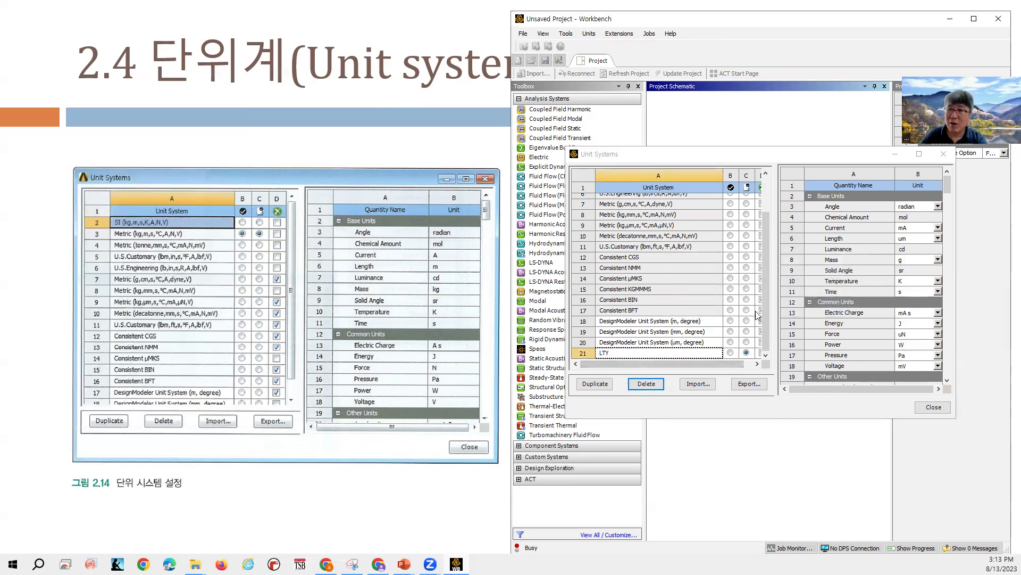
click(568, 341)
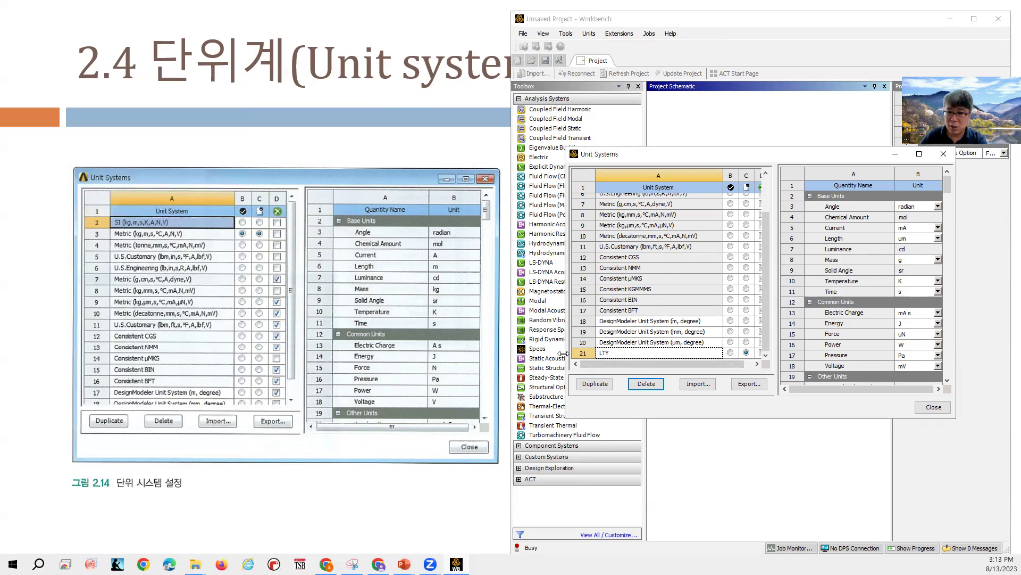
Make Metric (kg,m,s,°C,A,N,V) both the default and the project unit system
drag(563, 353, 444, 354)
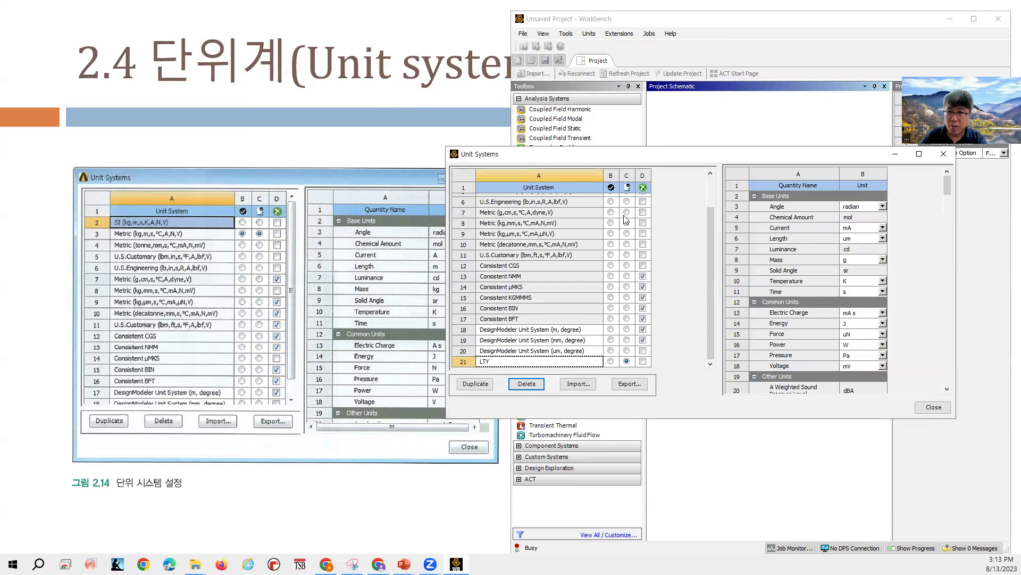
scroll(623, 220, up, 2)
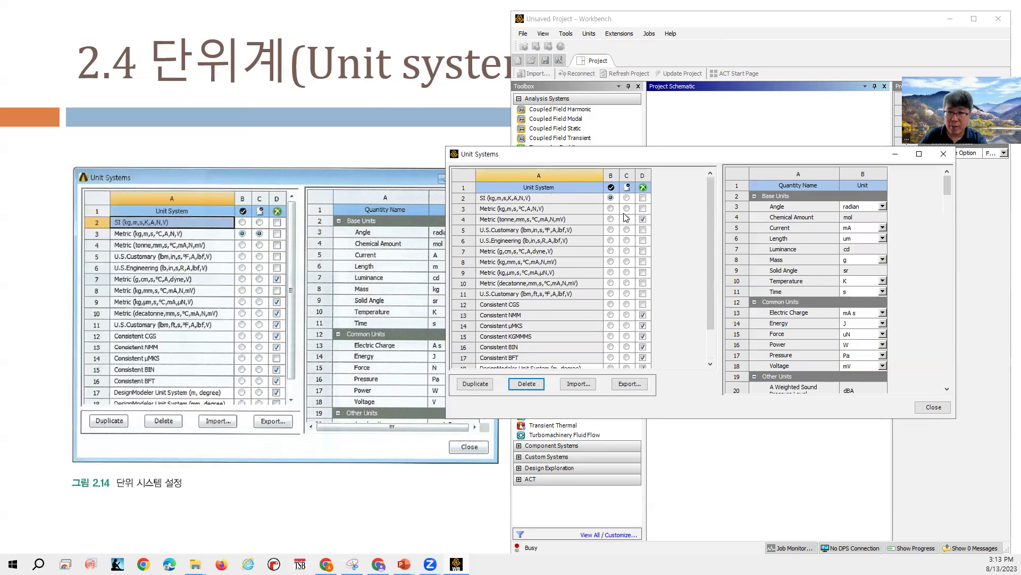
click(626, 208)
click(610, 208)
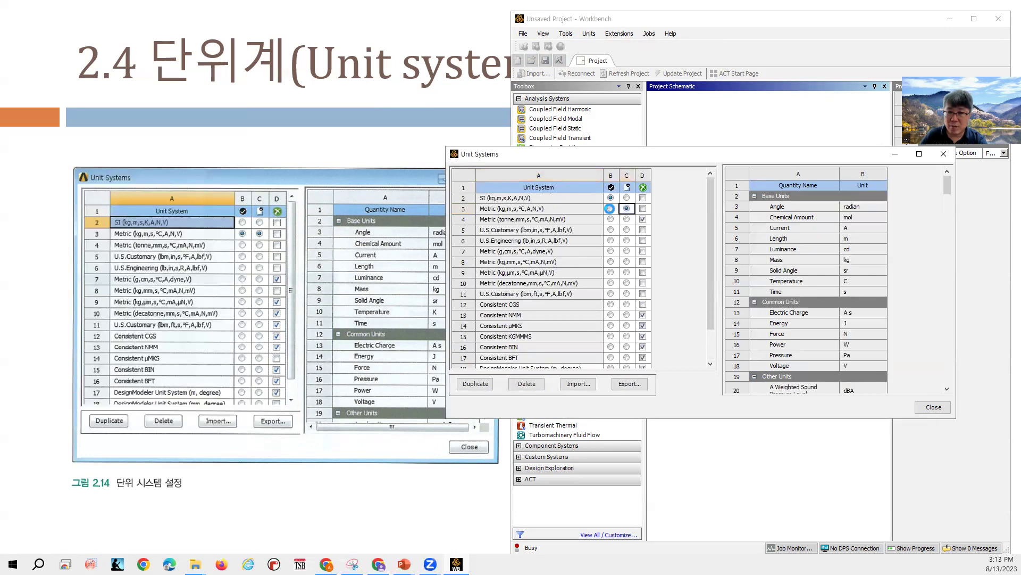
Delete the LTY unit system and close the Unit Systems settings
scroll(612, 233, down, 2)
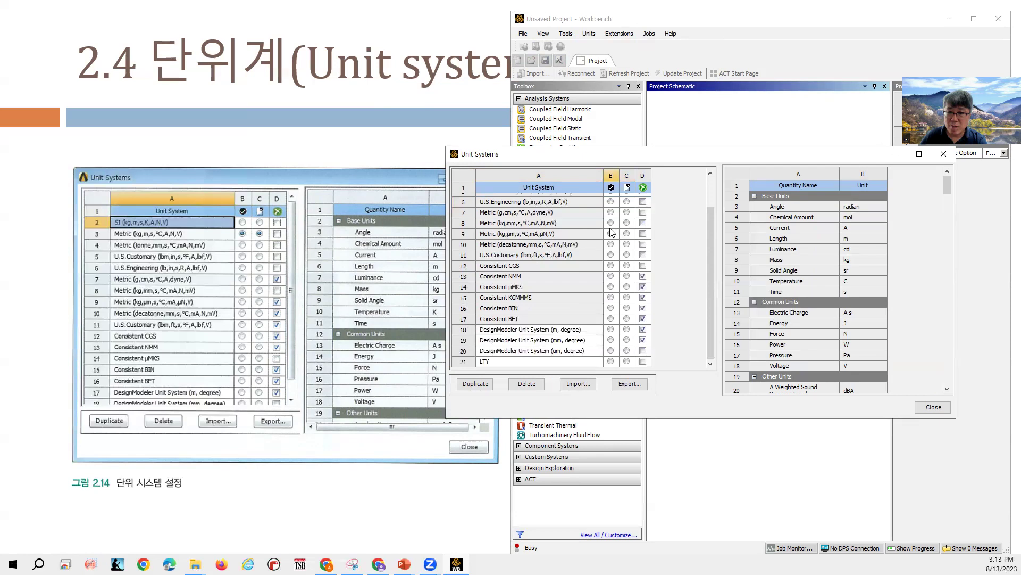
click(470, 364)
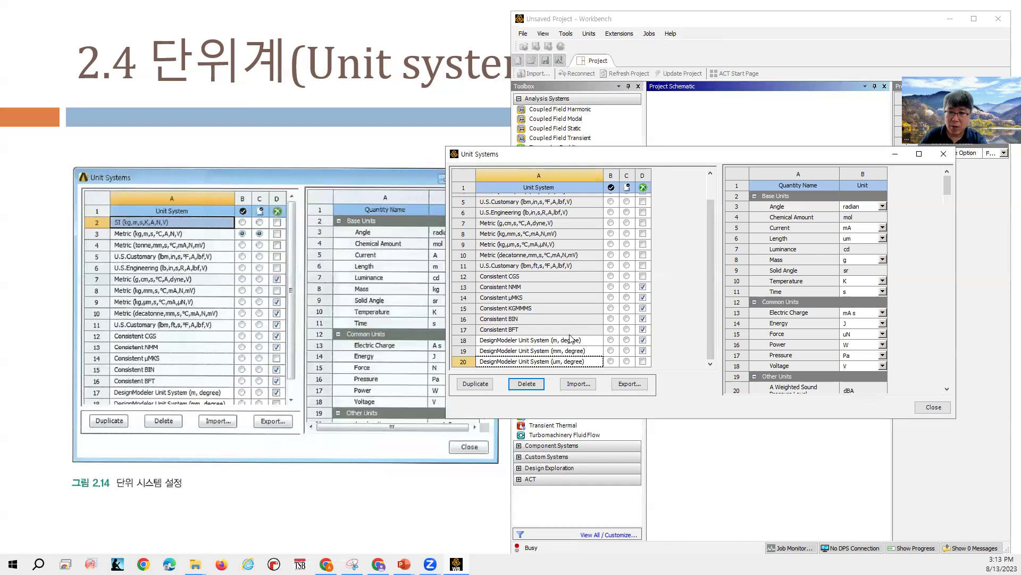
click(934, 408)
Switch the project units to SI (kg,m,s,K,A,N,V) and check the selection in the list of unit systems
click(589, 33)
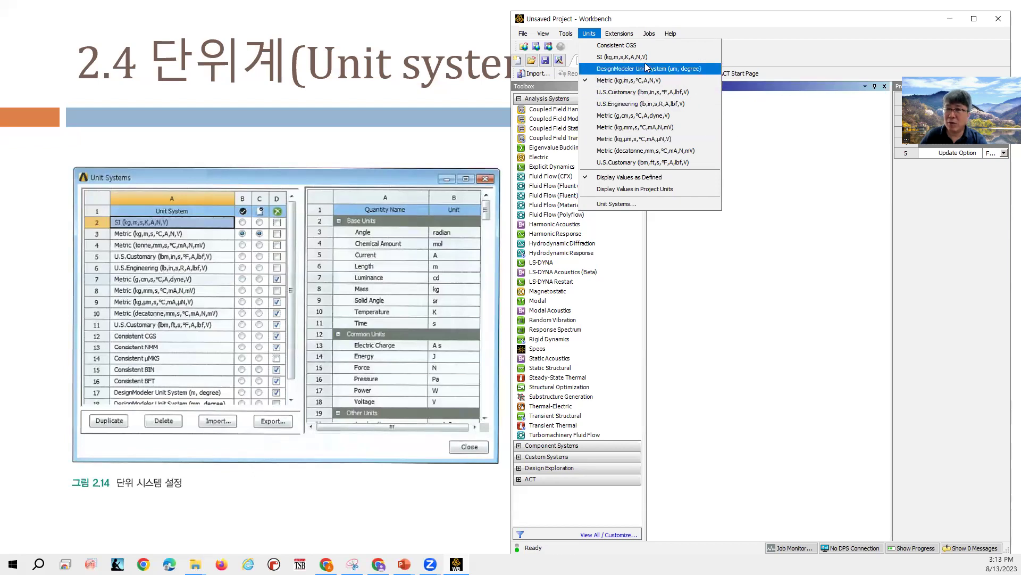
click(643, 57)
click(591, 35)
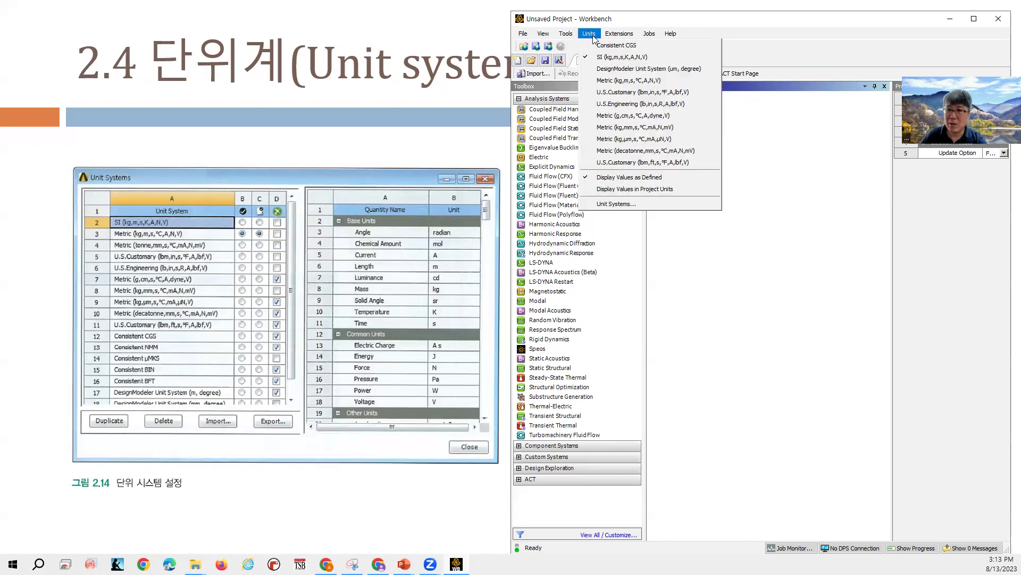
Set the project units to Metric (kg,m,s,°C,A,N,V), and advance the slideshow to the slide on single analysis systems
click(617, 81)
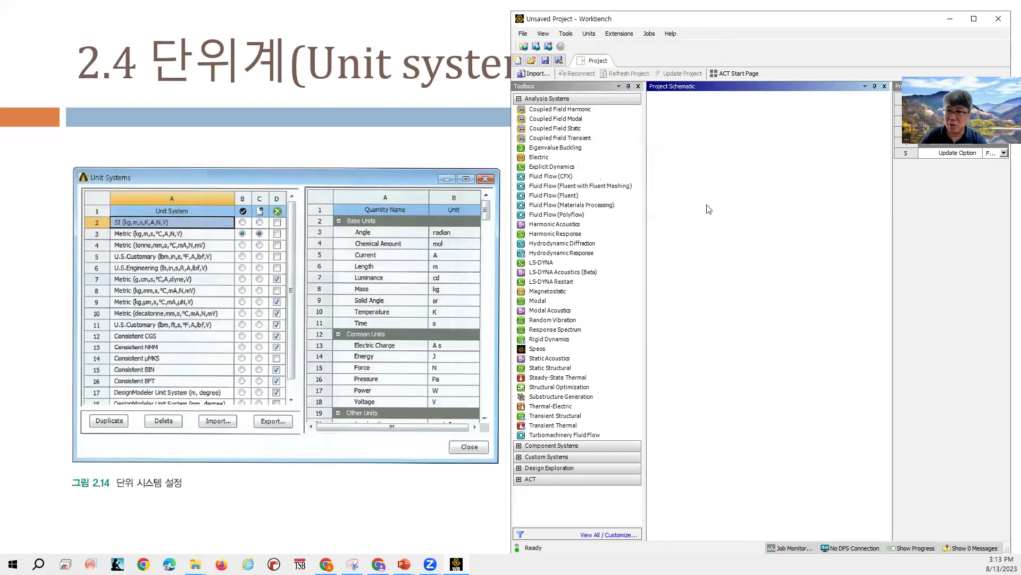
click(389, 151)
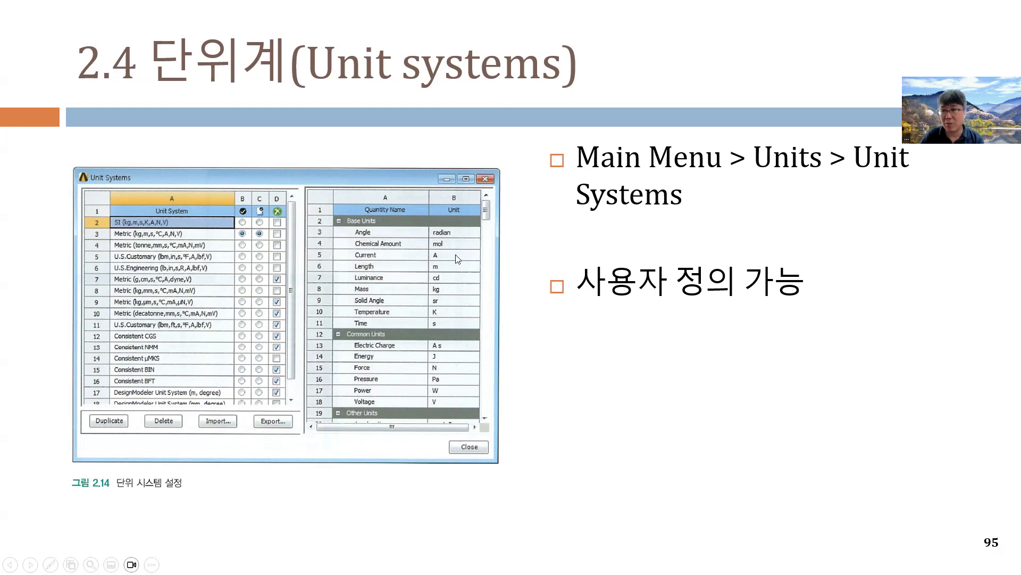
click(496, 253)
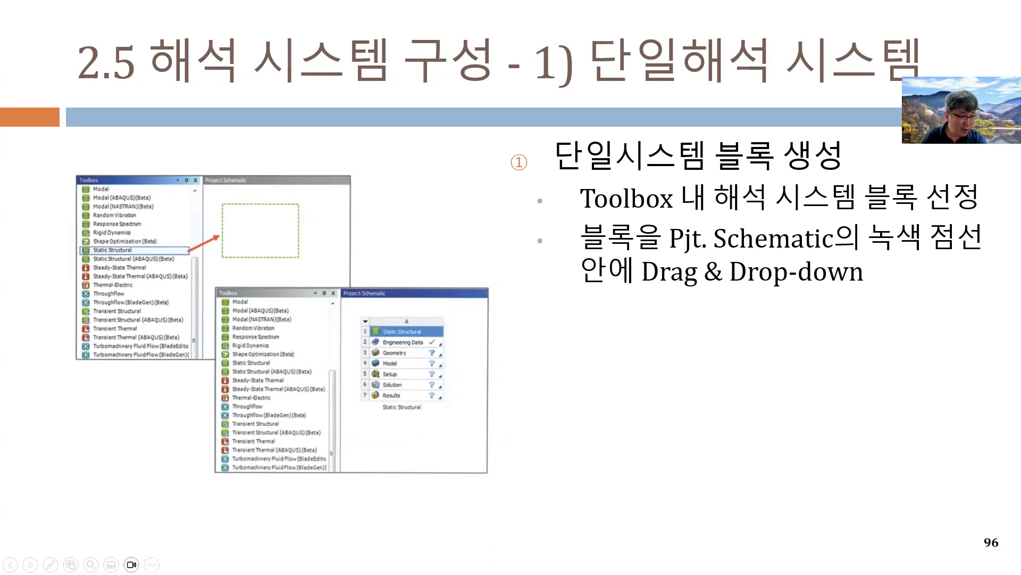
Switch to Workbench and add two Electric analysis systems to the Project Schematic, one below the other
key(alt+Tab)
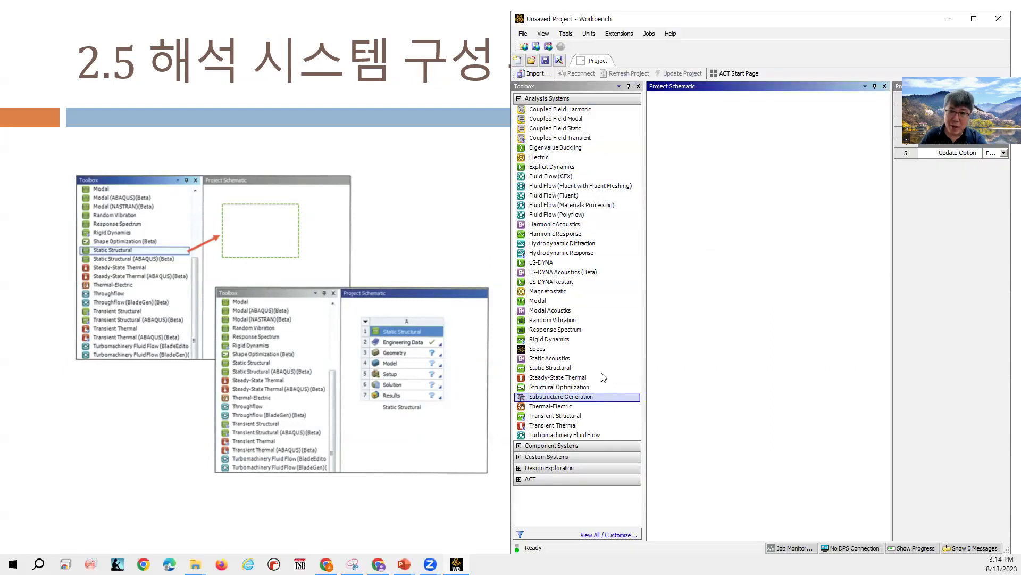
double_click(580, 158)
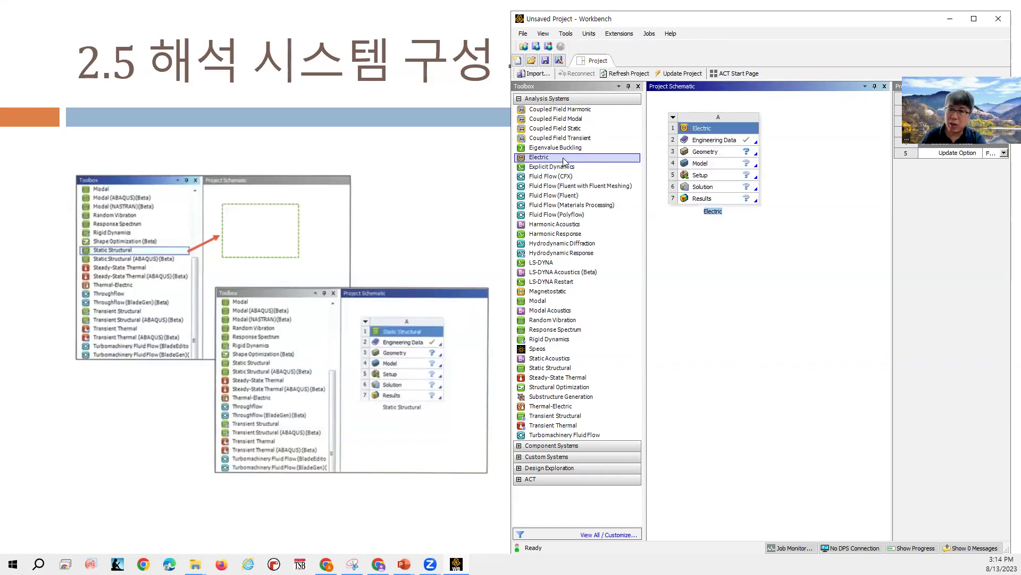
drag(565, 161, 716, 237)
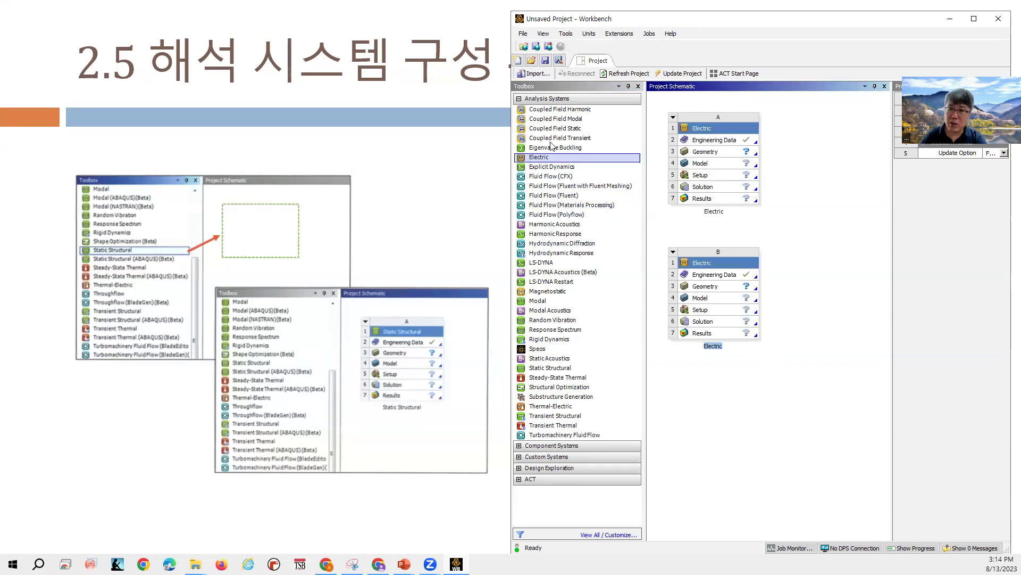
Return to the slideshow and advance to the slide on analysis systems linked to a Geometry system
click(441, 179)
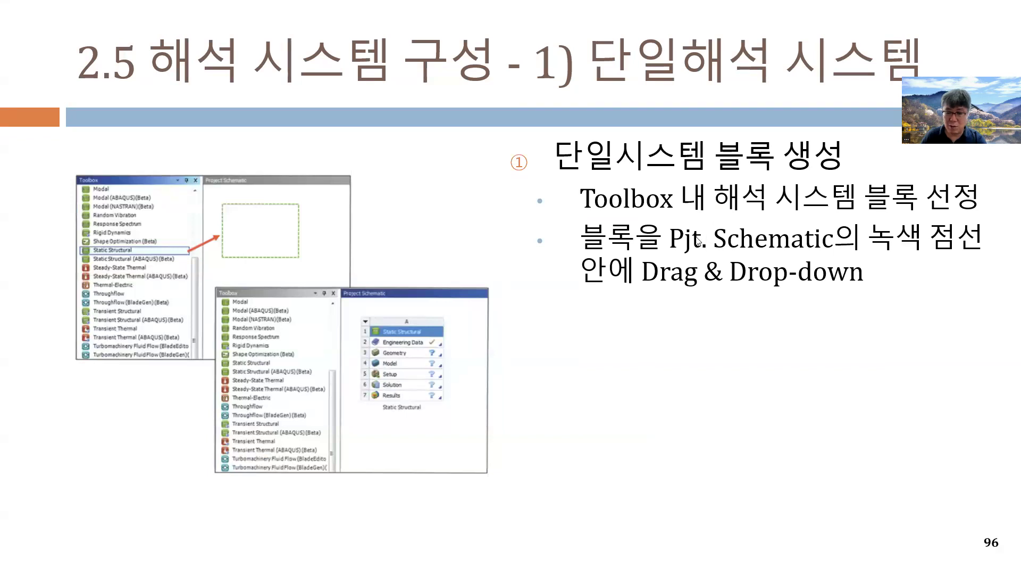
click(682, 301)
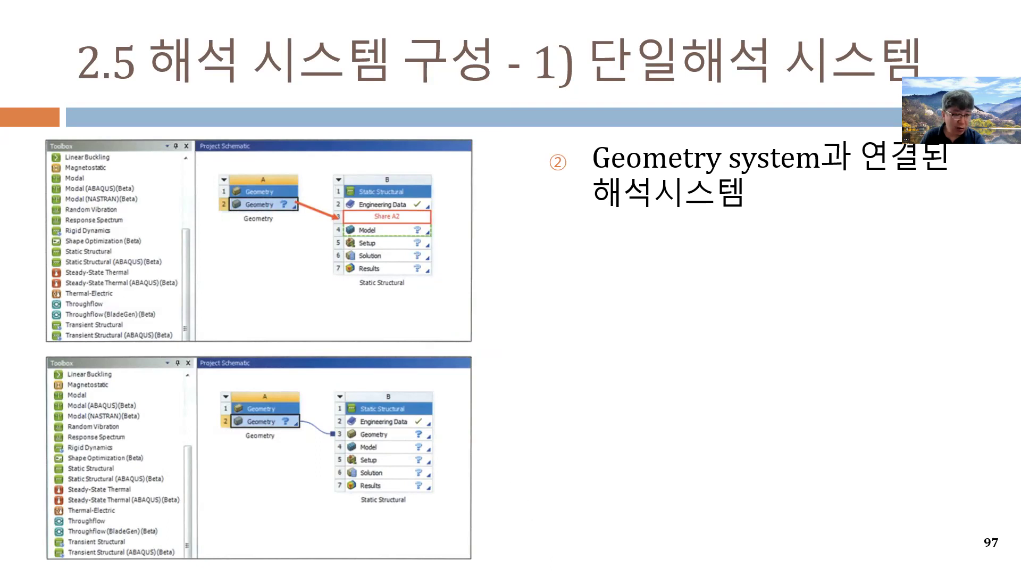
Switch to Workbench and place a Geometry component system ahead of the first Electric system in the Project Schematic
key(alt+Tab)
scroll(596, 324, down, 2)
scroll(596, 324, down, 10)
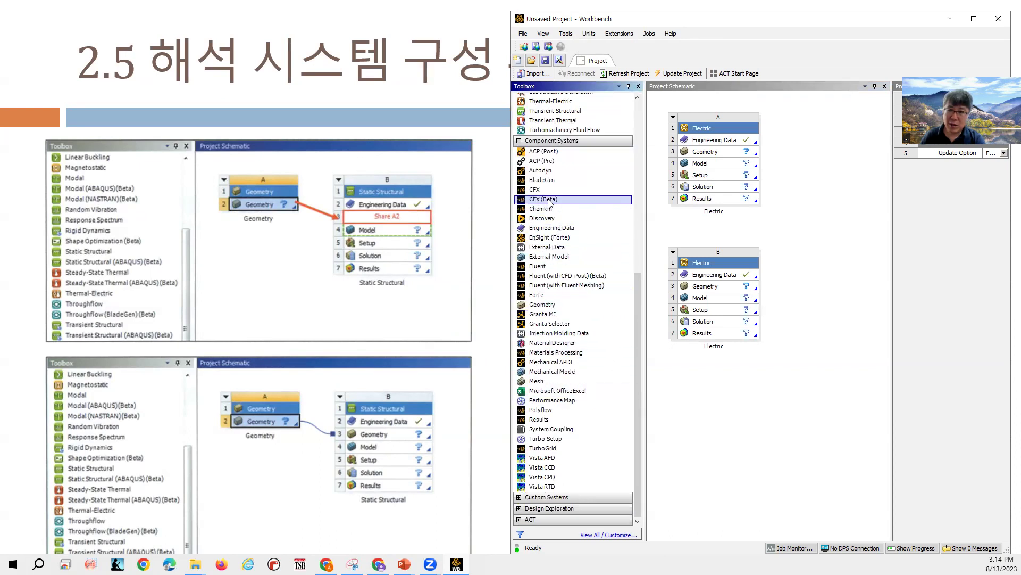
drag(580, 305, 660, 165)
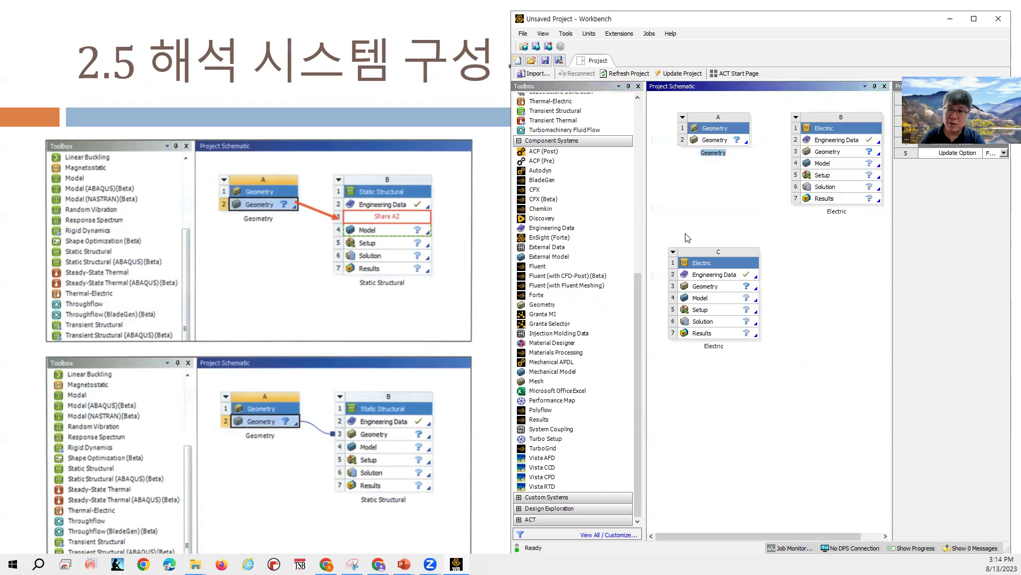
Import the recent file fuse.agdb into the Geometry cell of system A
click(715, 140)
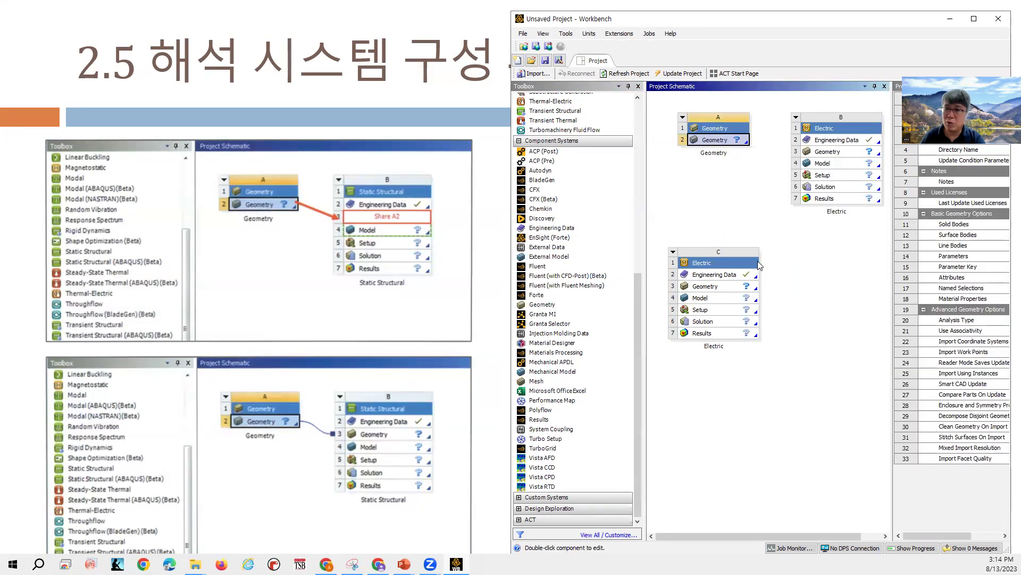
right_click(732, 140)
mouse_move(773, 182)
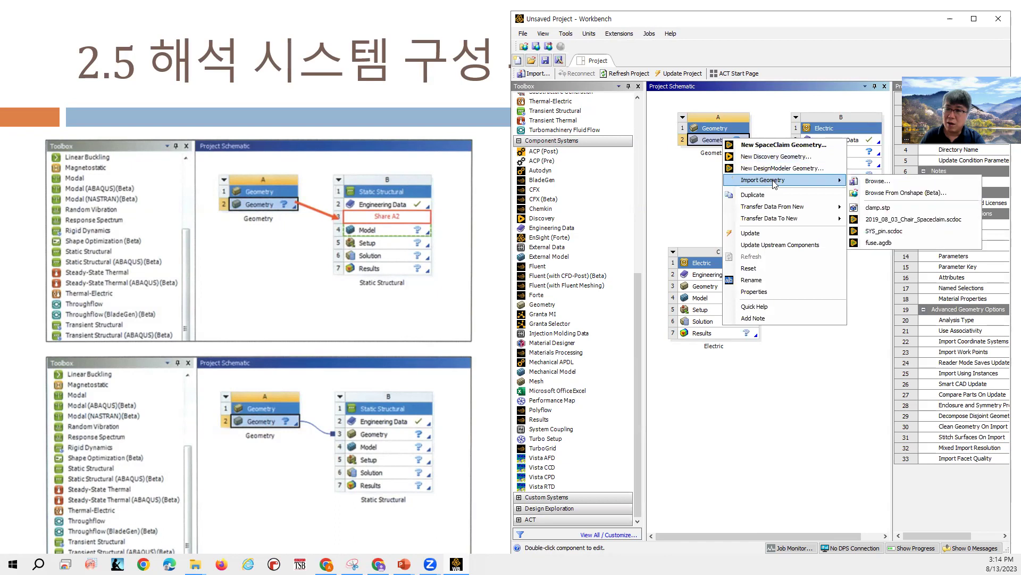
click(895, 242)
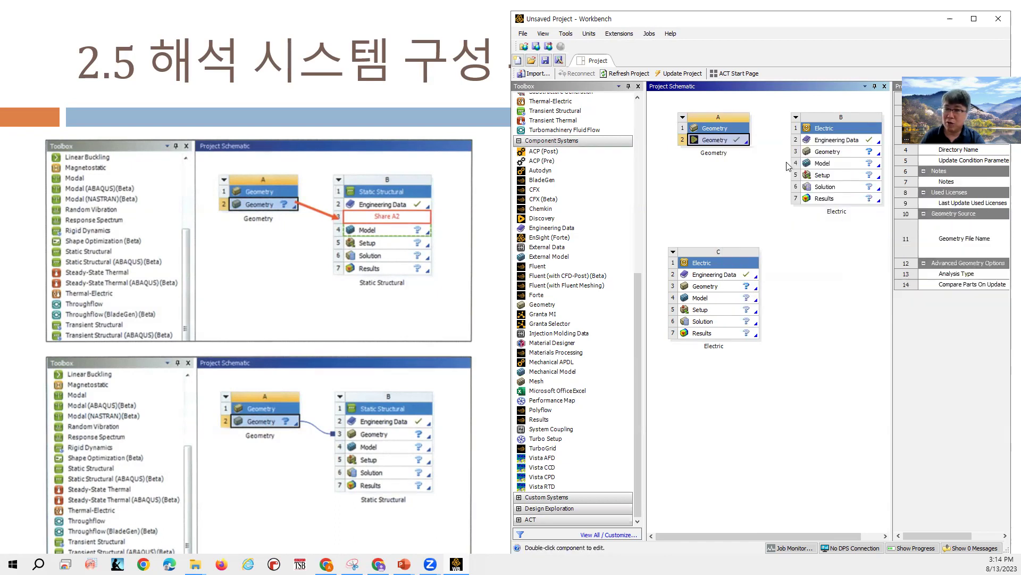
Browse the text_6th folder for files that could replace system A's geometry, and leave the file dialog
right_click(722, 142)
mouse_move(786, 186)
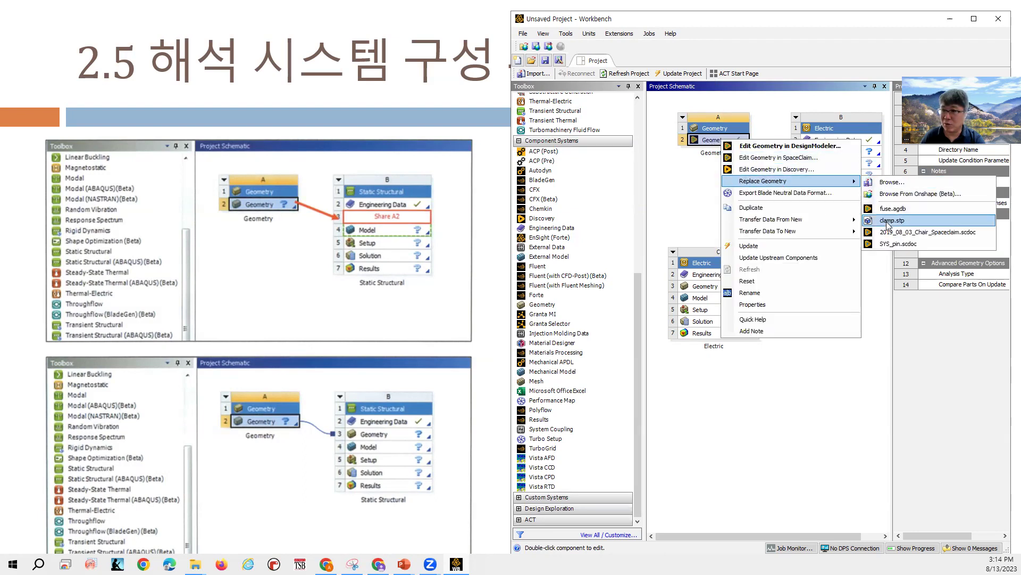
click(894, 182)
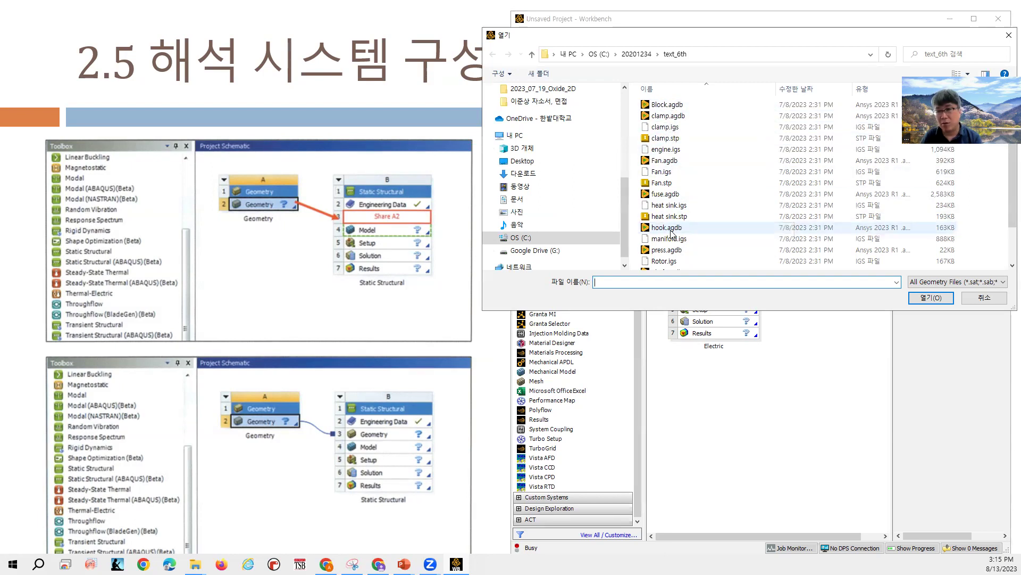
scroll(674, 234, down, 2)
scroll(675, 237, up, 2)
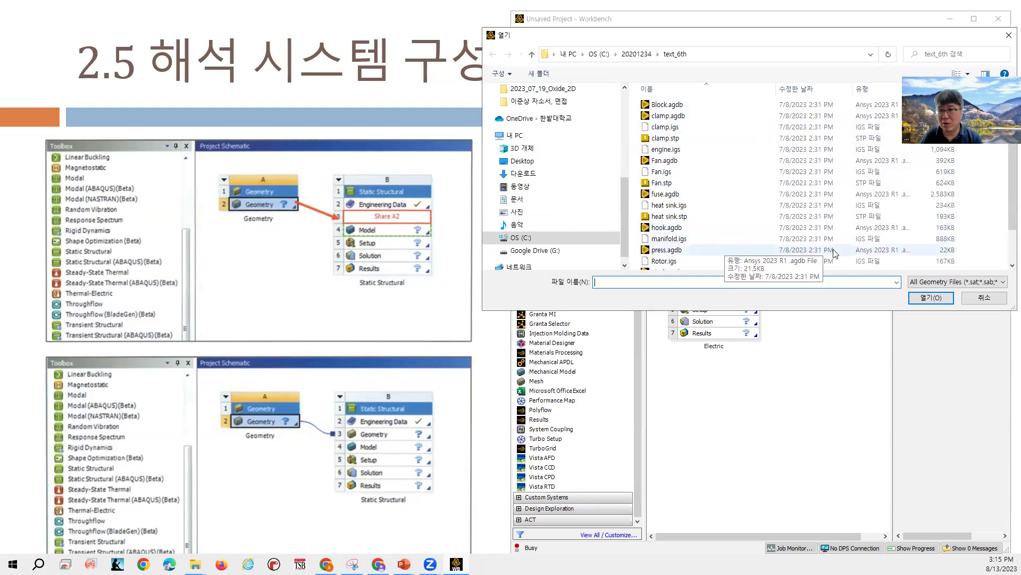
double_click(693, 140)
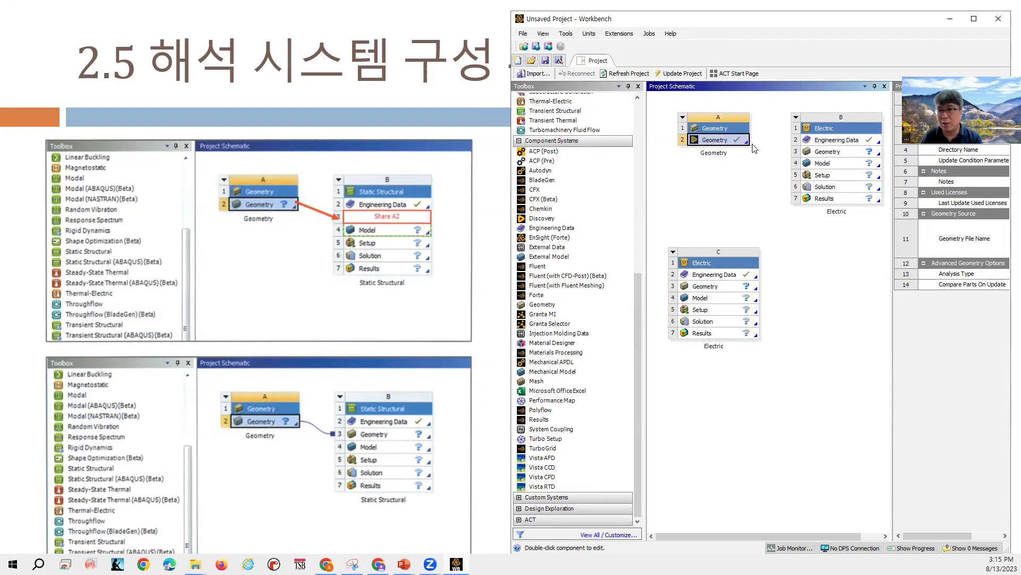
Share system A's geometry with the Geometry cell of Electric system B and select the linked cell
drag(714, 140, 831, 153)
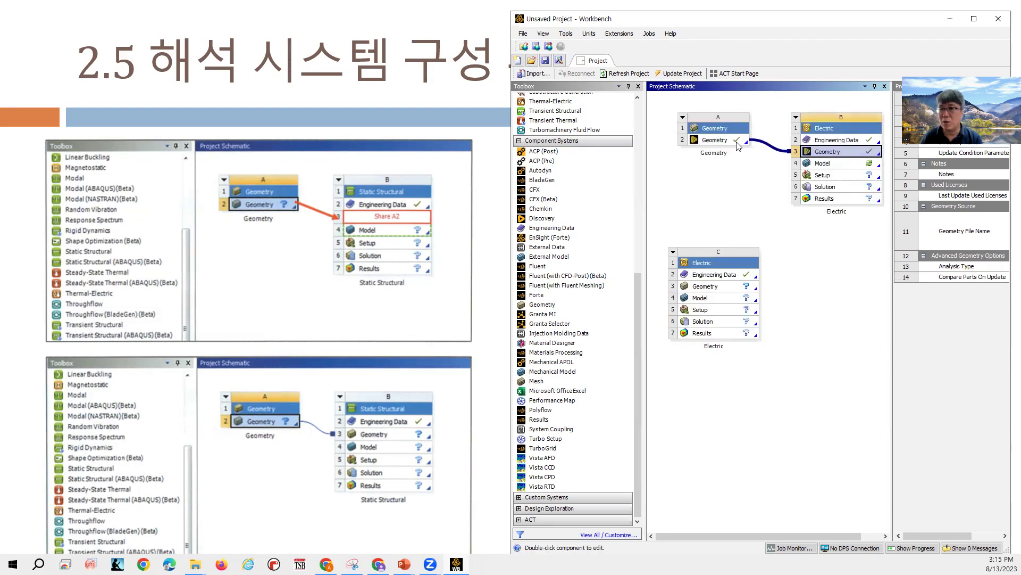
click(824, 152)
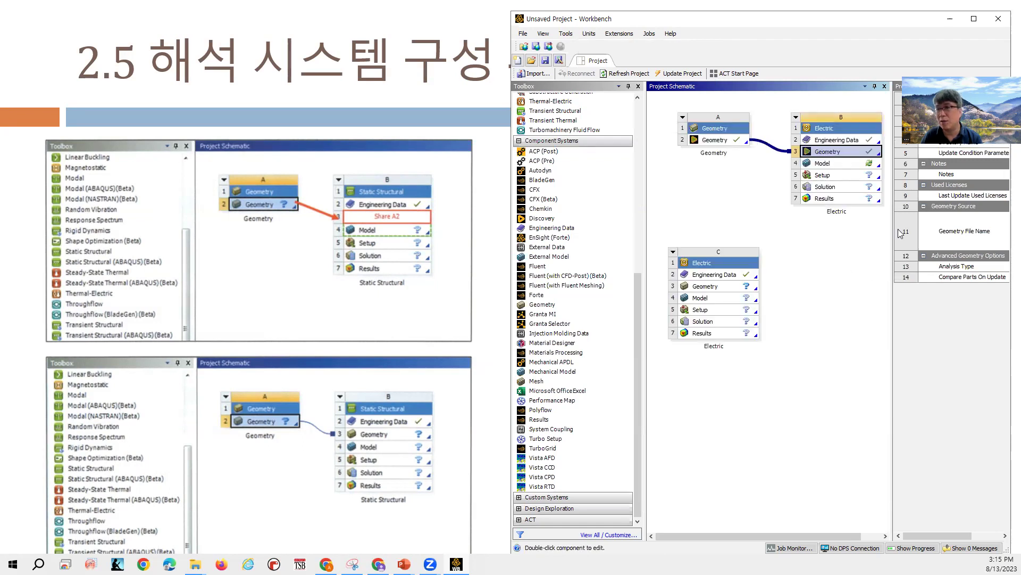
Advance the slideshow to the coupled field analysis slide, and return to Workbench with its window maximized
click(418, 31)
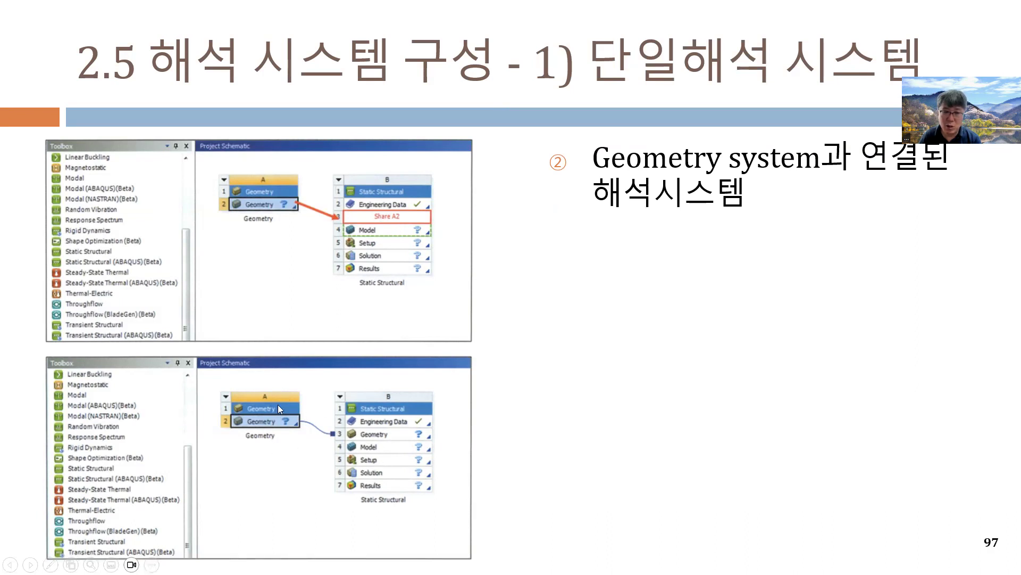
click(644, 314)
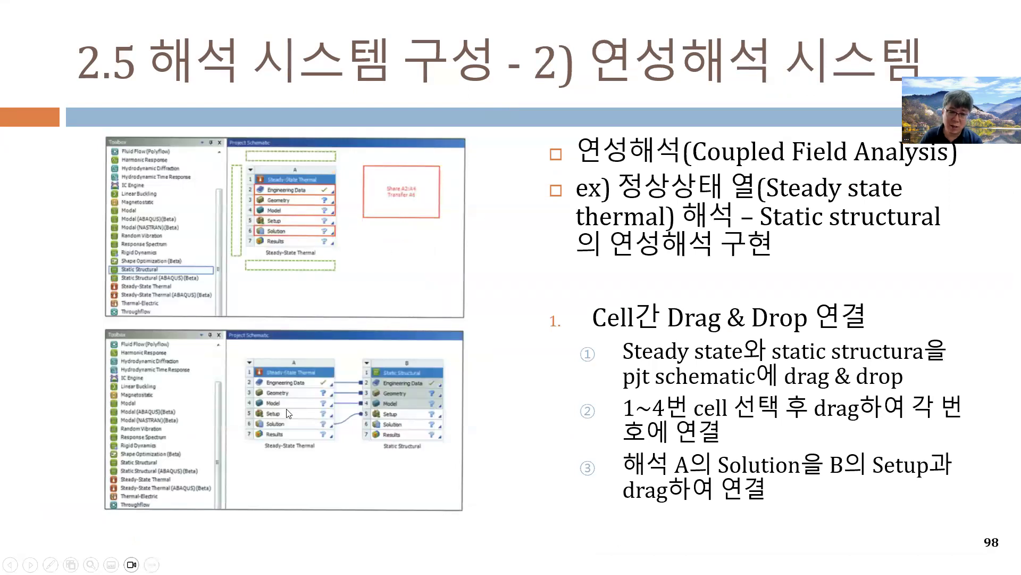
key(alt+Tab)
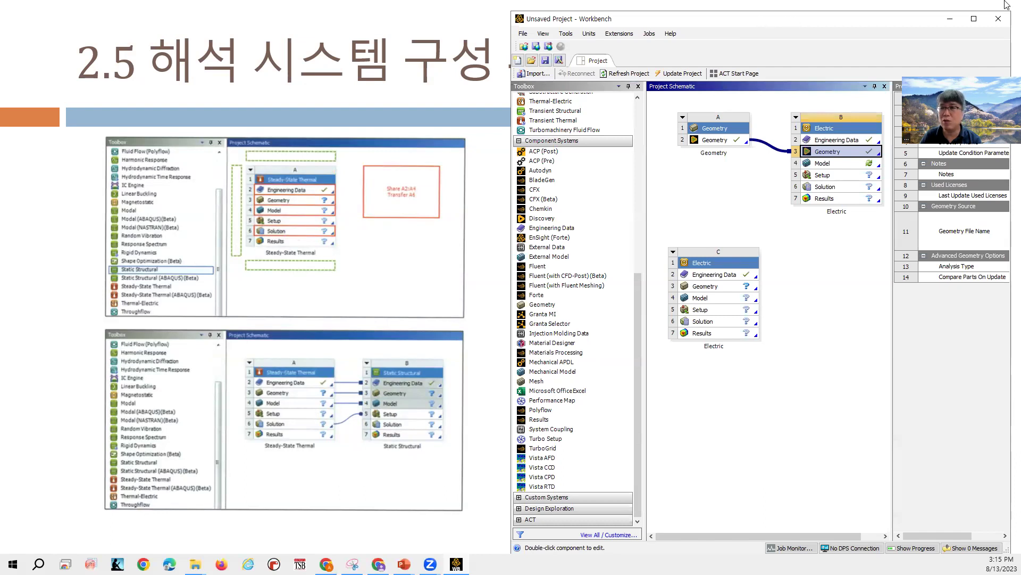
click(974, 19)
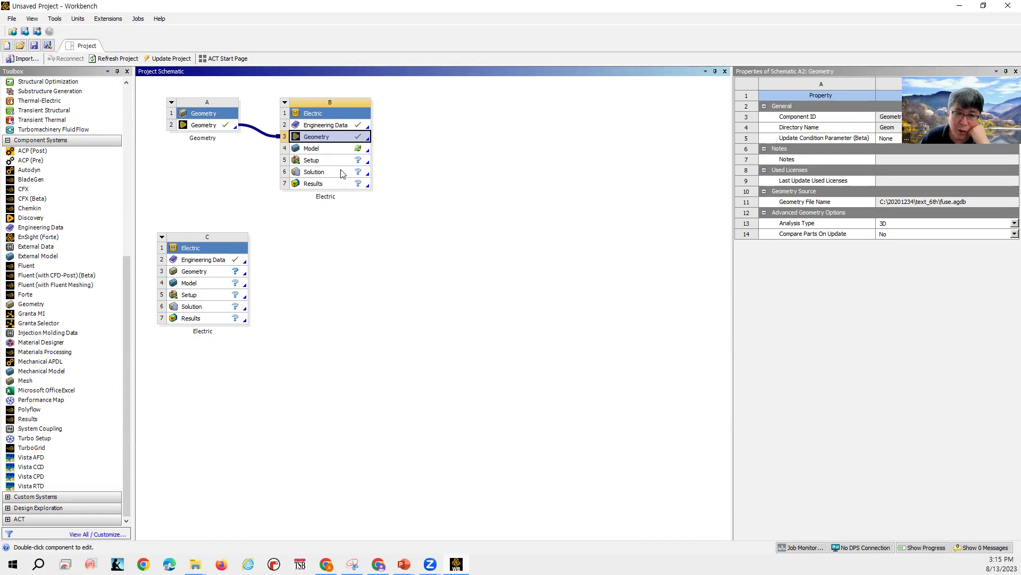
Transfer the Solution data of Electric system B to a new Steady-State Thermal system
click(342, 174)
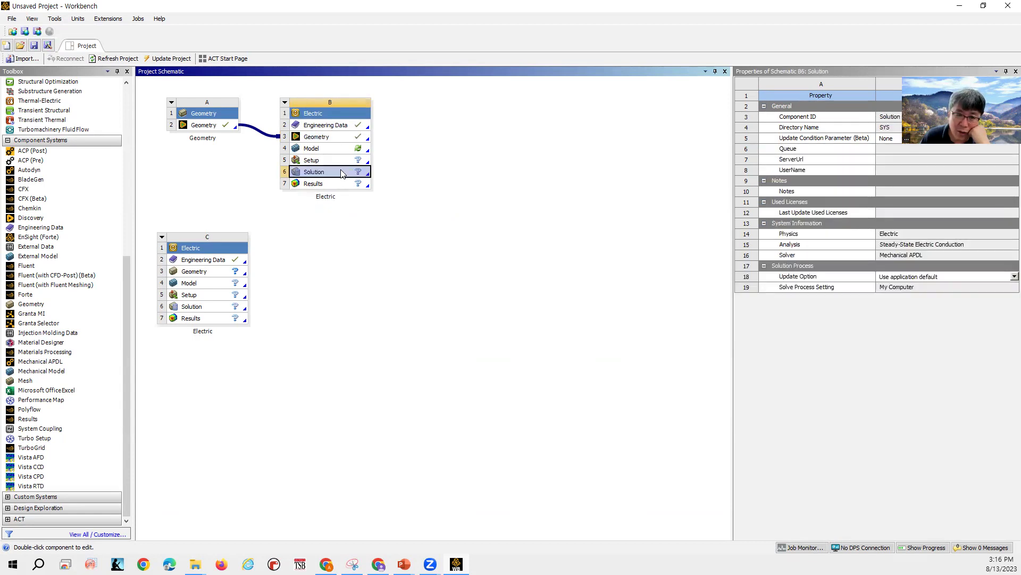
right_click(342, 174)
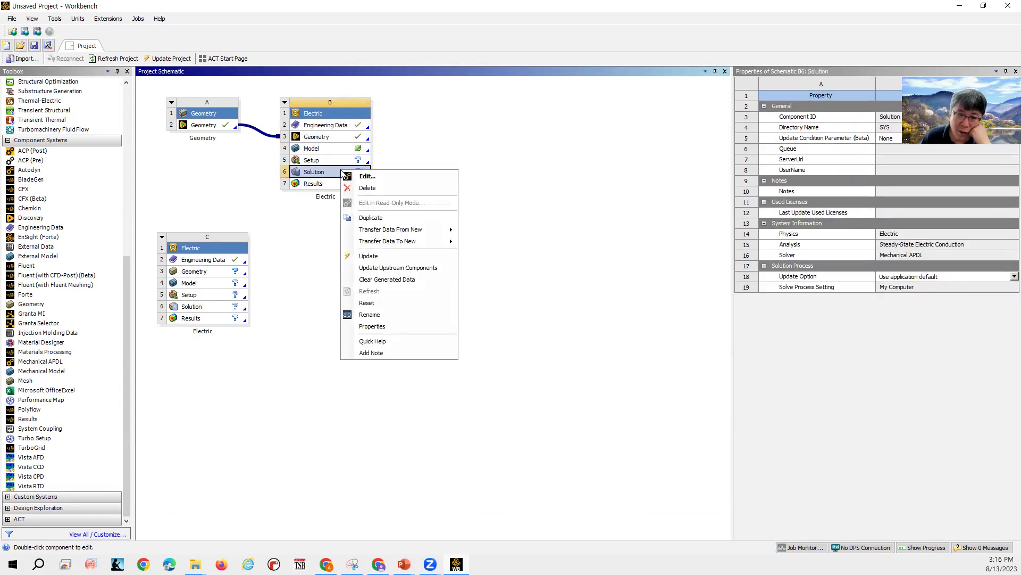
mouse_move(391, 242)
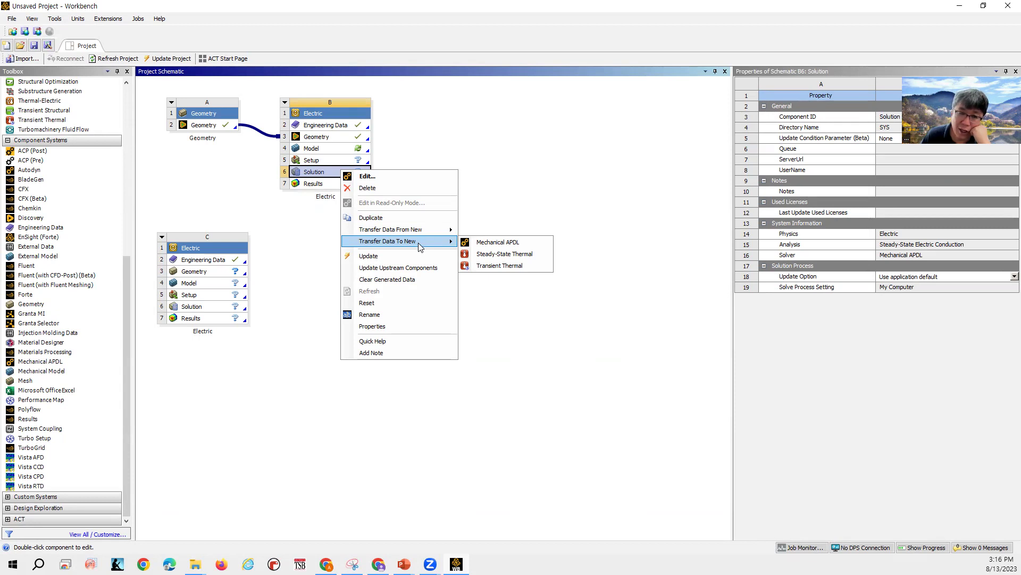
click(511, 254)
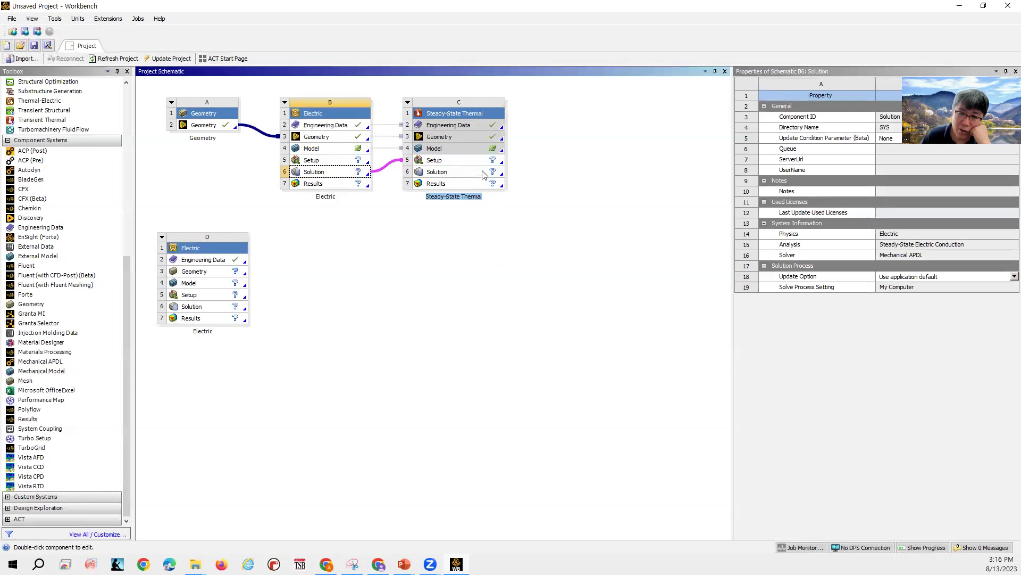
Transfer the Solution data of the Steady-State Thermal system to a new Static Structural system
right_click(484, 176)
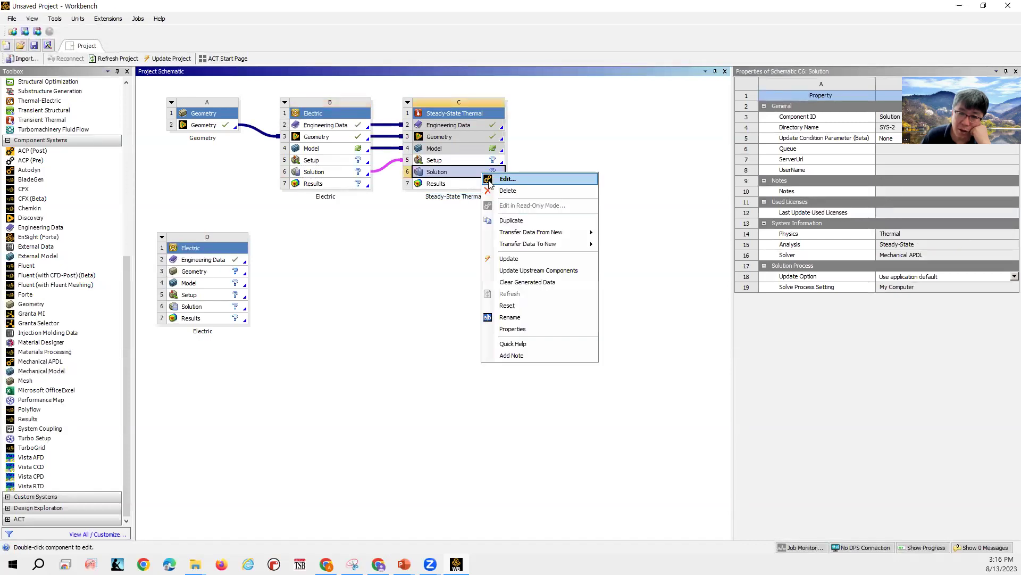
mouse_move(548, 245)
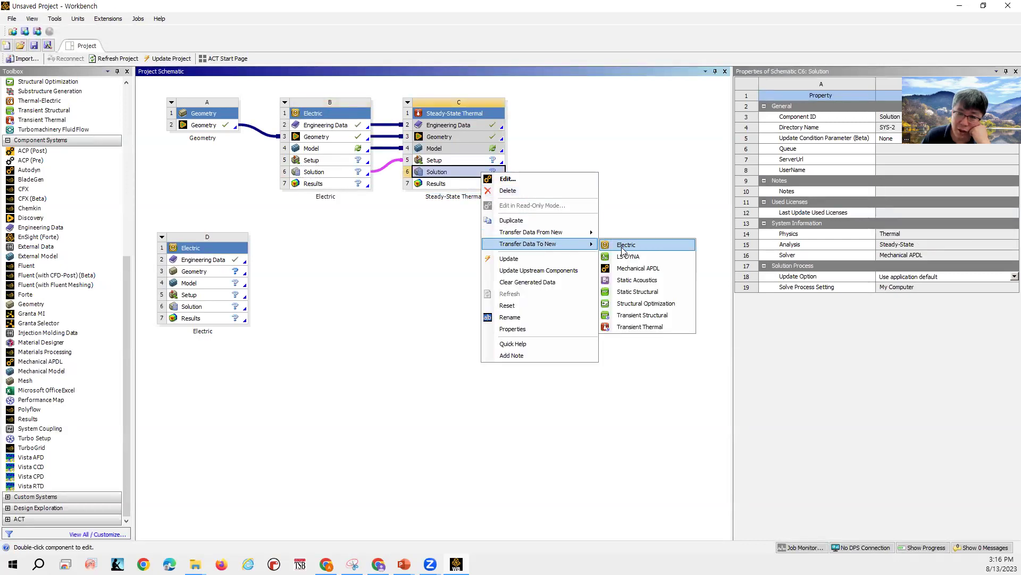
click(630, 293)
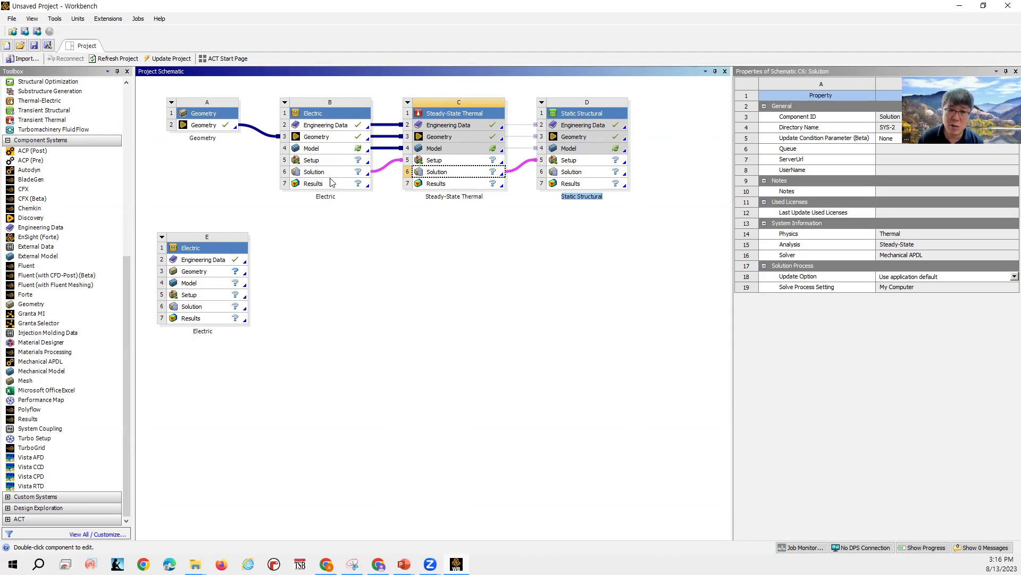
Select the Solution cell of the unlinked Electric system and collapse the Component Systems group in the Toolbox
click(222, 307)
right_click(222, 309)
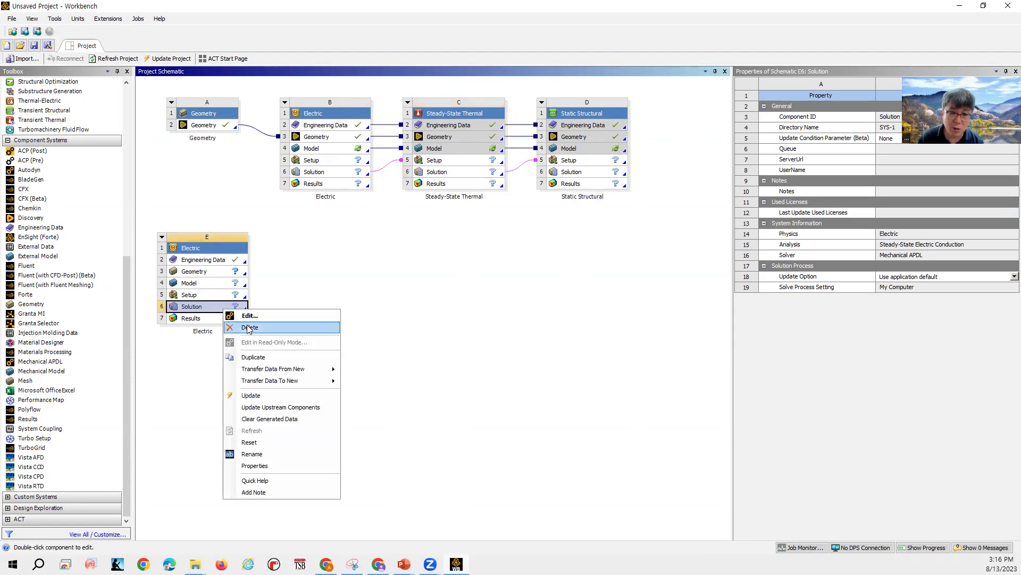
mouse_move(287, 381)
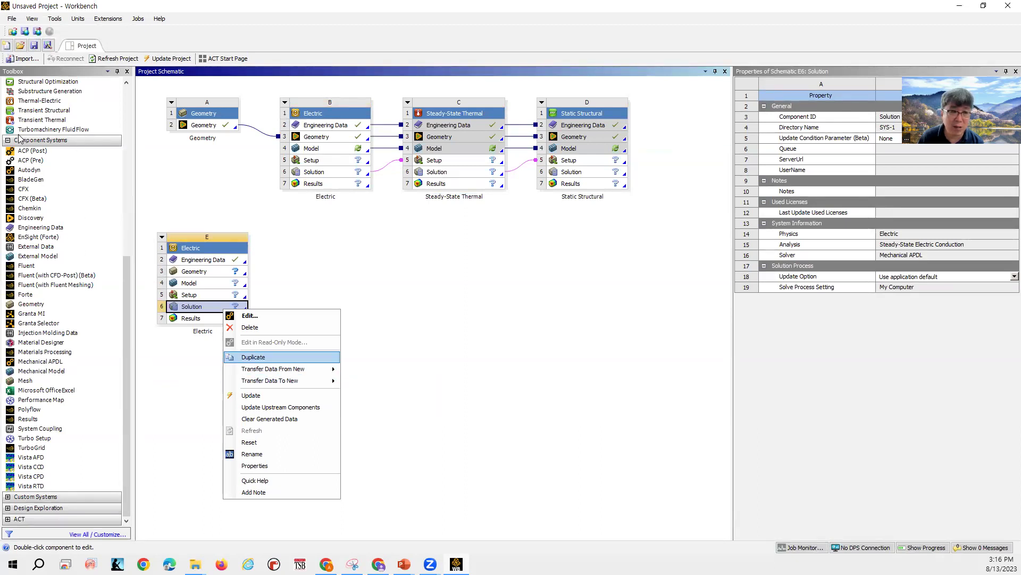
click(6, 143)
click(8, 141)
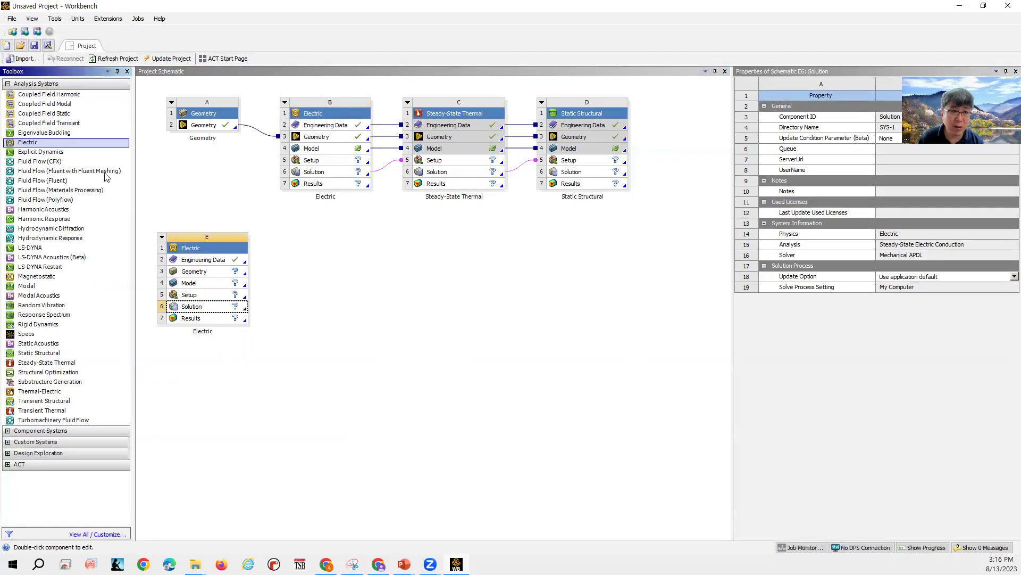
Transfer the Solution data of Electric system E to a new Steady-State Thermal system
right_click(235, 308)
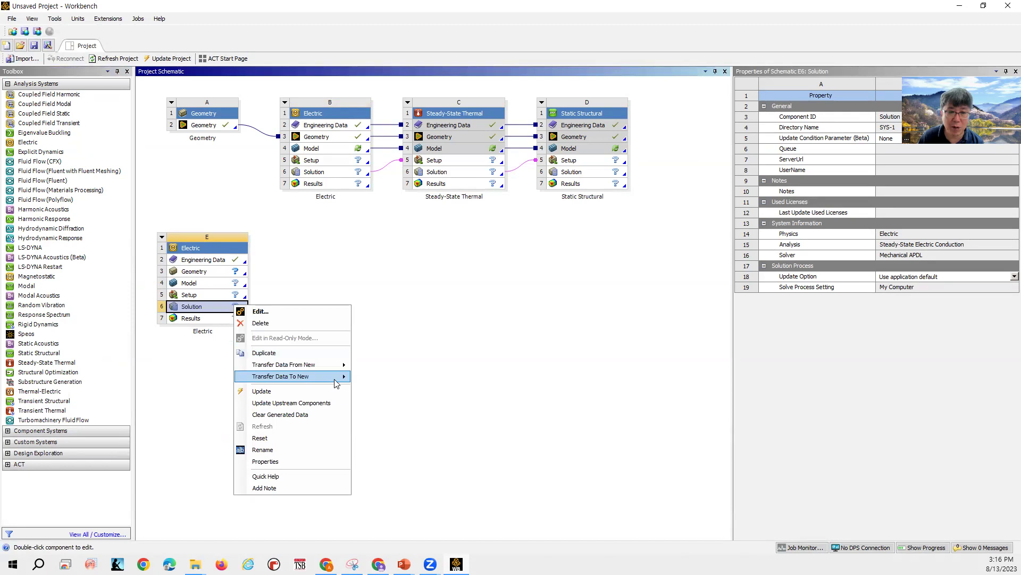
mouse_move(335, 377)
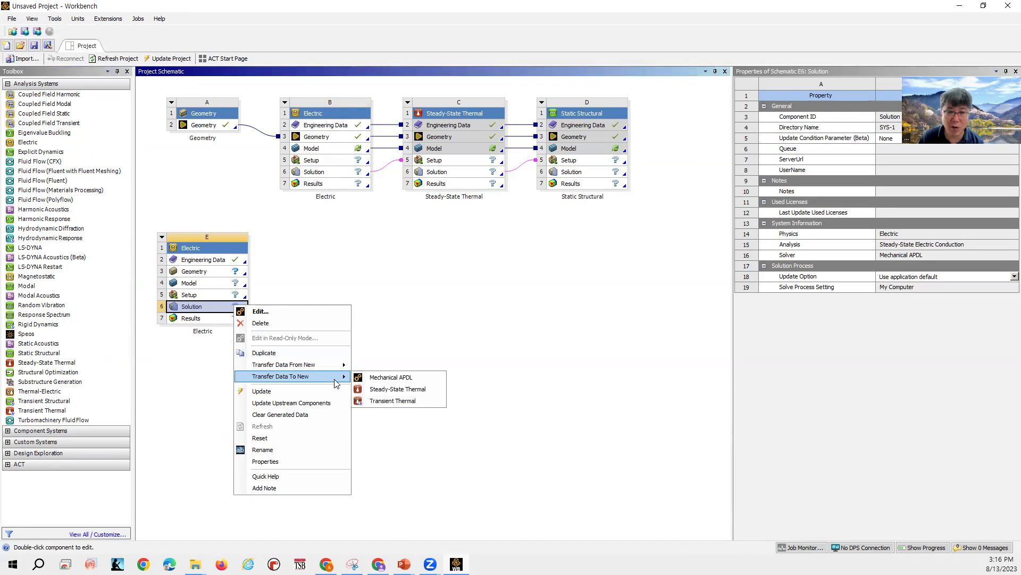
click(376, 389)
Transfer the Solution data of Steady-State Thermal system F to a new Static Structural system
right_click(350, 309)
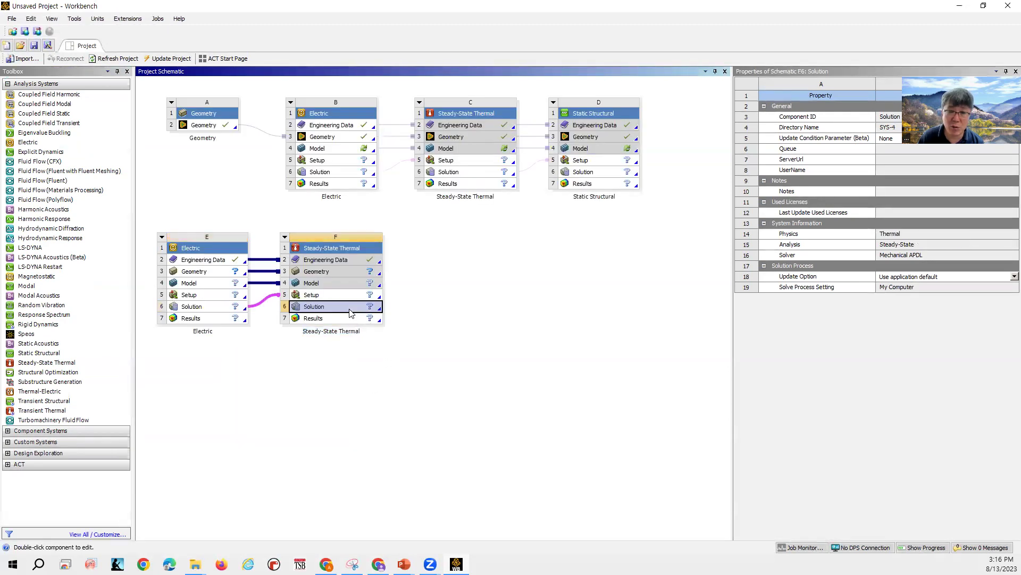
mouse_move(413, 388)
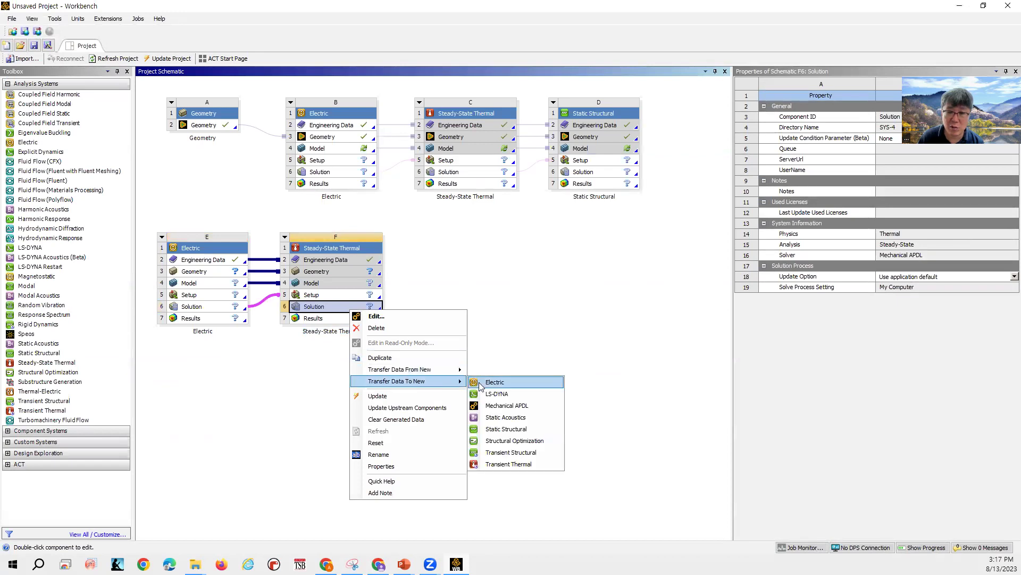
click(509, 431)
Review which new systems can receive the Solution data of Static Structural system G, without adding any
click(480, 311)
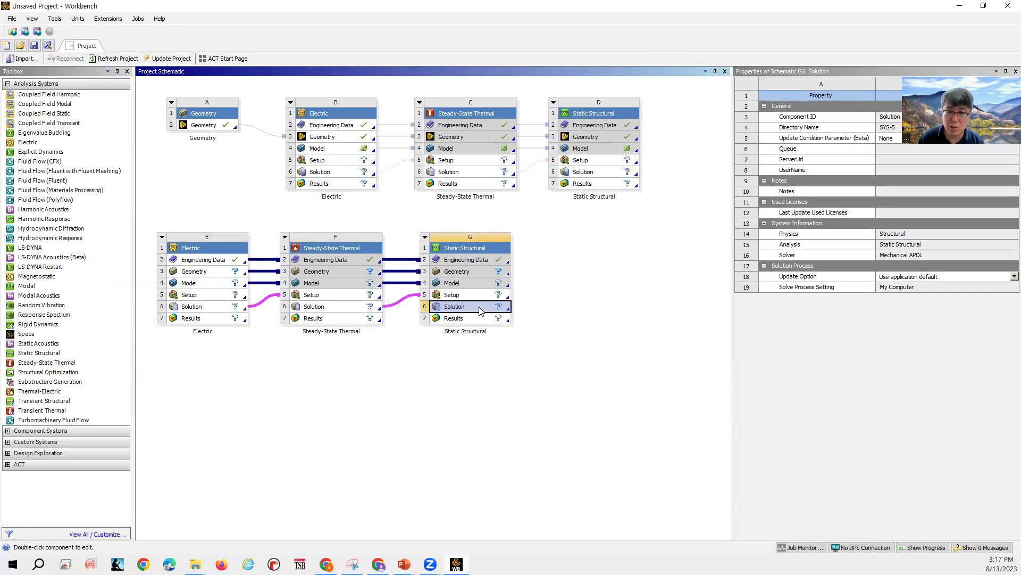
right_click(480, 311)
mouse_move(542, 382)
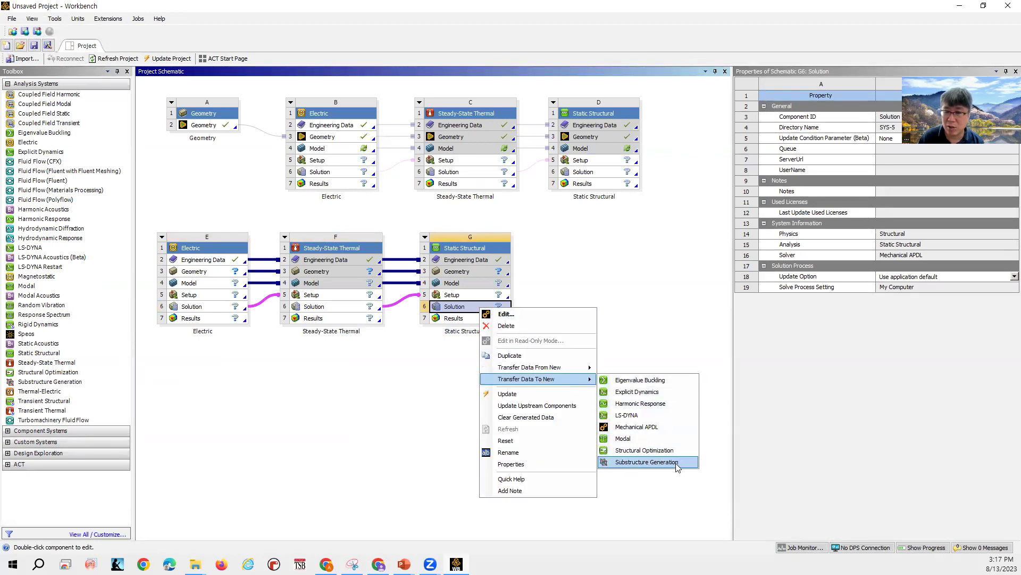
click(596, 302)
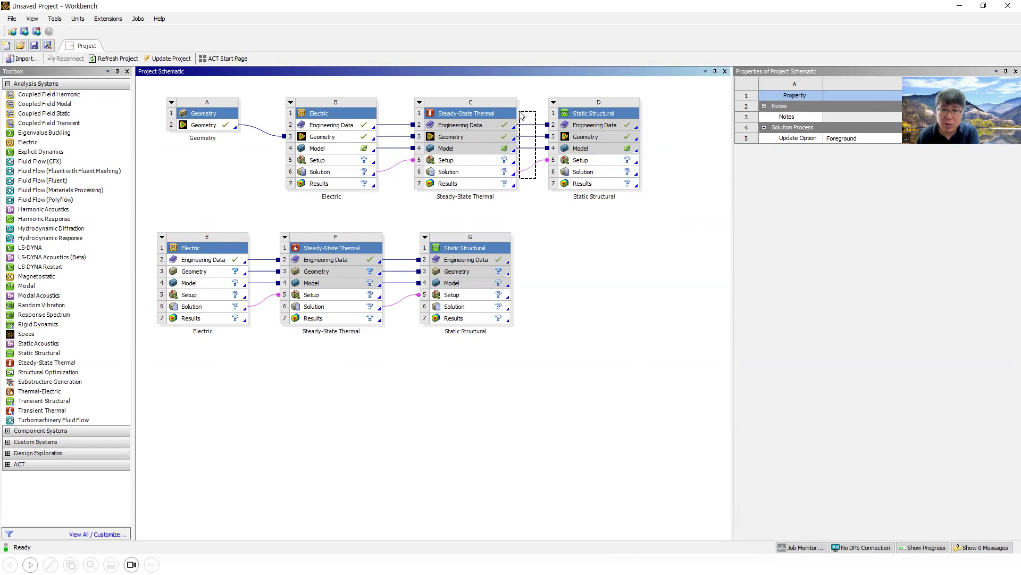
Inspect the Engineering Data and Geometry links between systems C and D, and delete the link from C's Solution to D's Setup
click(529, 126)
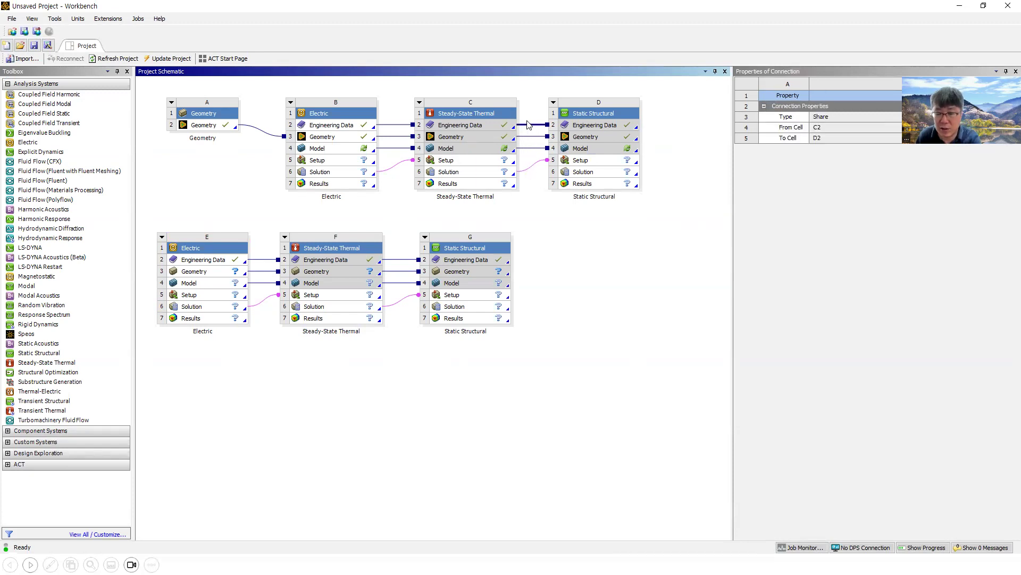
click(535, 137)
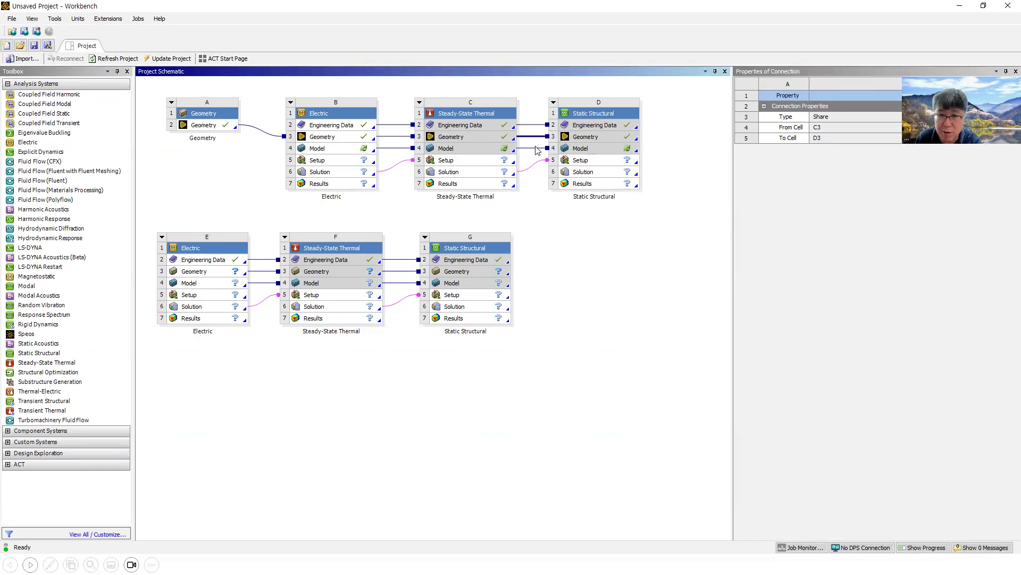
click(534, 163)
key(Delete)
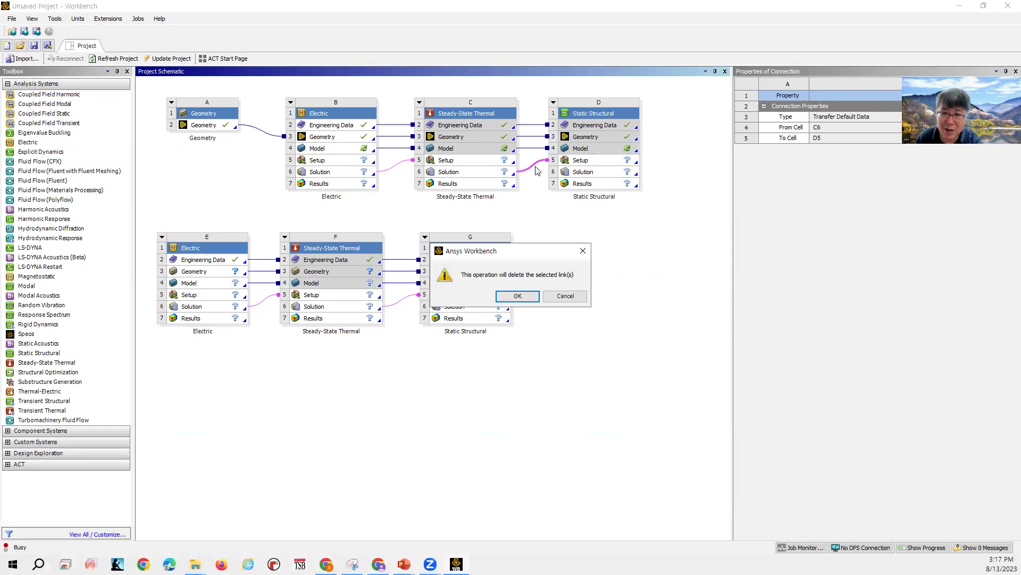
click(519, 296)
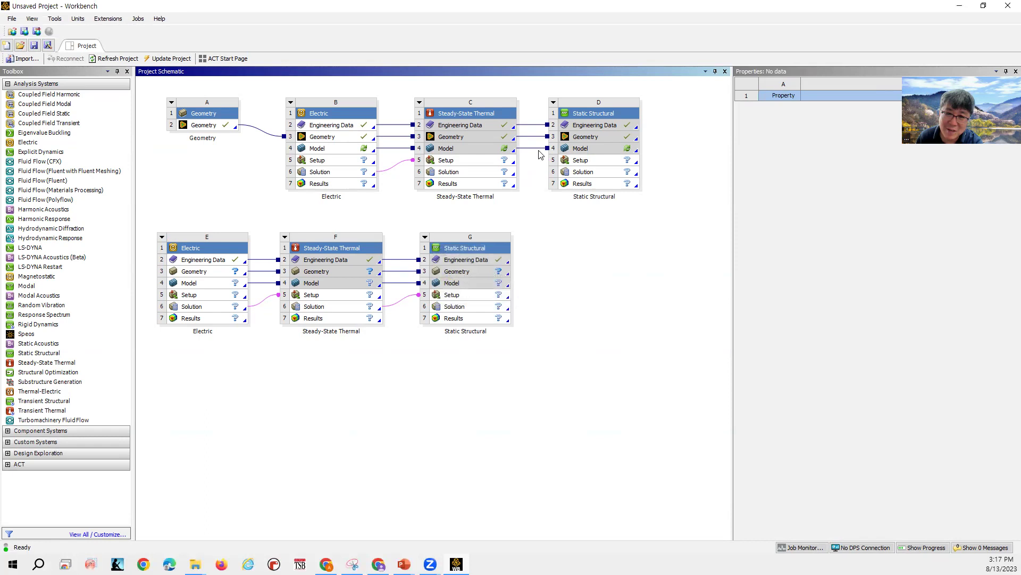
Check the options of the Model link between systems C and D, and delete the whole Static Structural system D
click(538, 149)
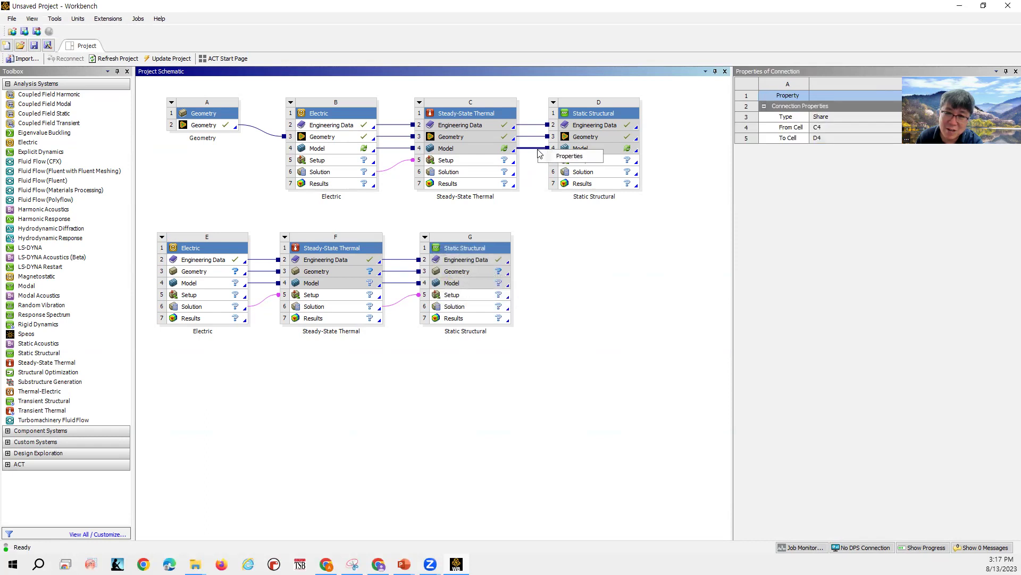
click(554, 103)
click(575, 192)
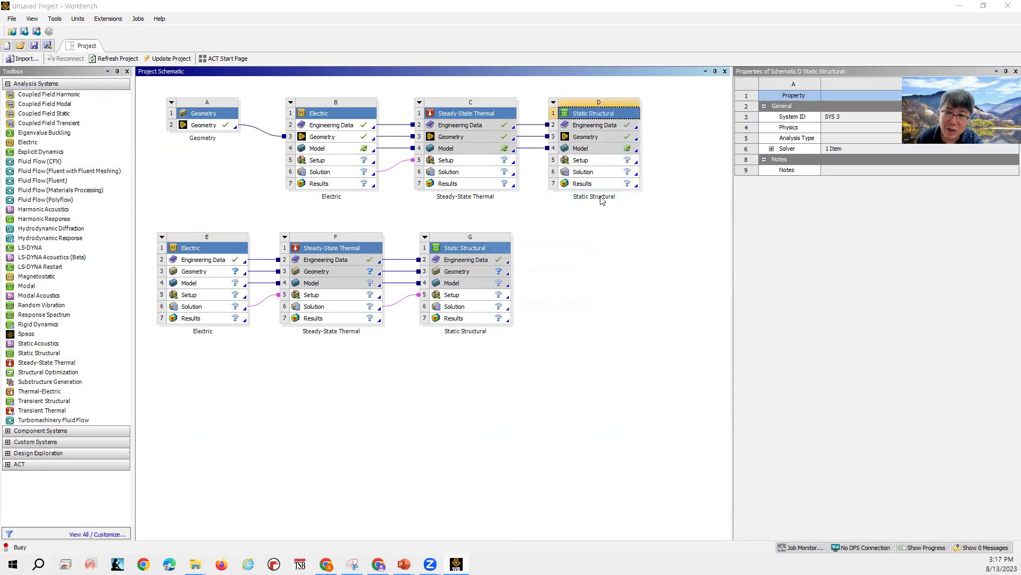
click(525, 298)
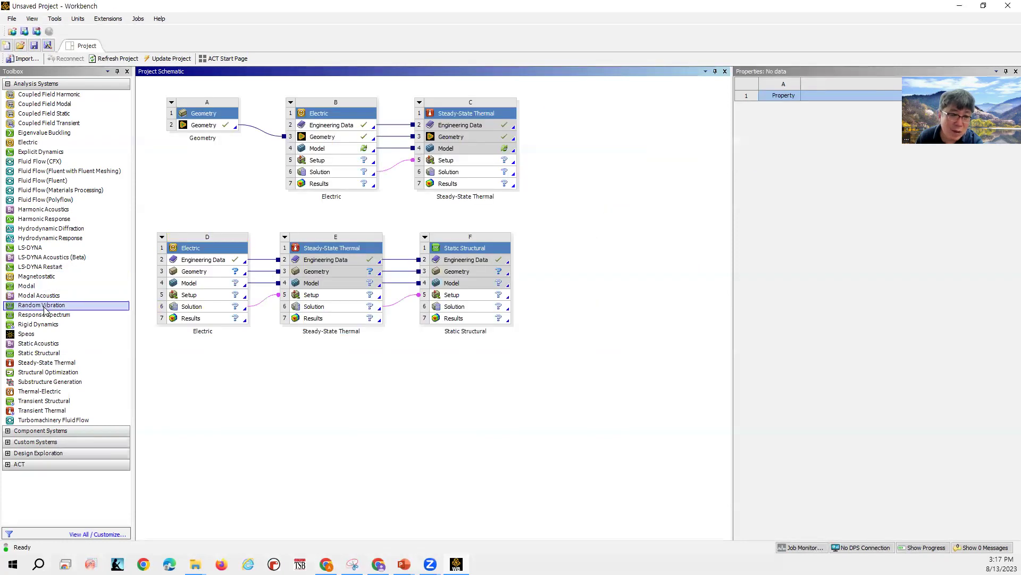
Add a new Static Structural system beside Steady-State Thermal system C, and link C's Geometry and Solution to its Geometry and Setup
drag(54, 354, 590, 142)
click(491, 150)
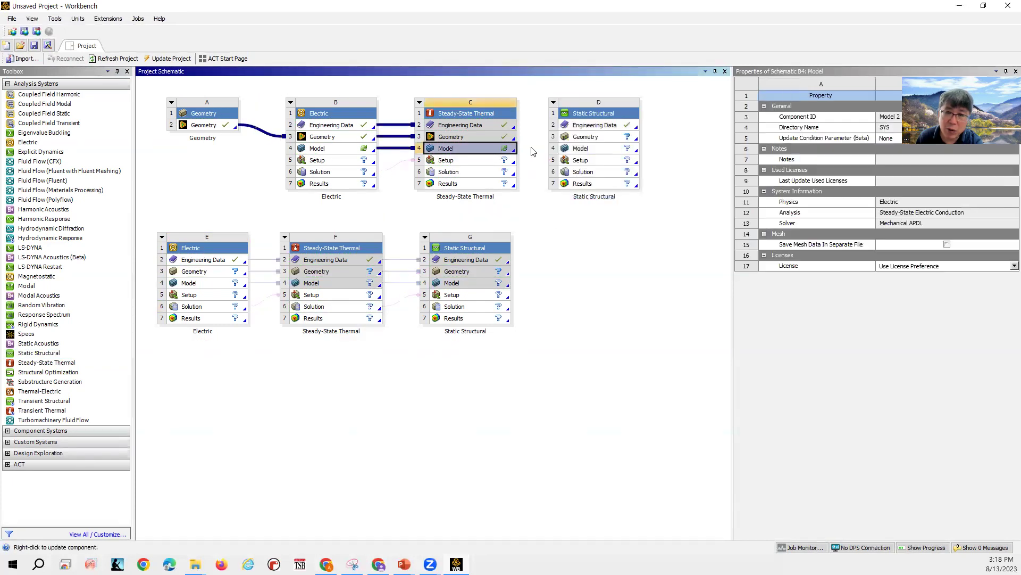
click(496, 140)
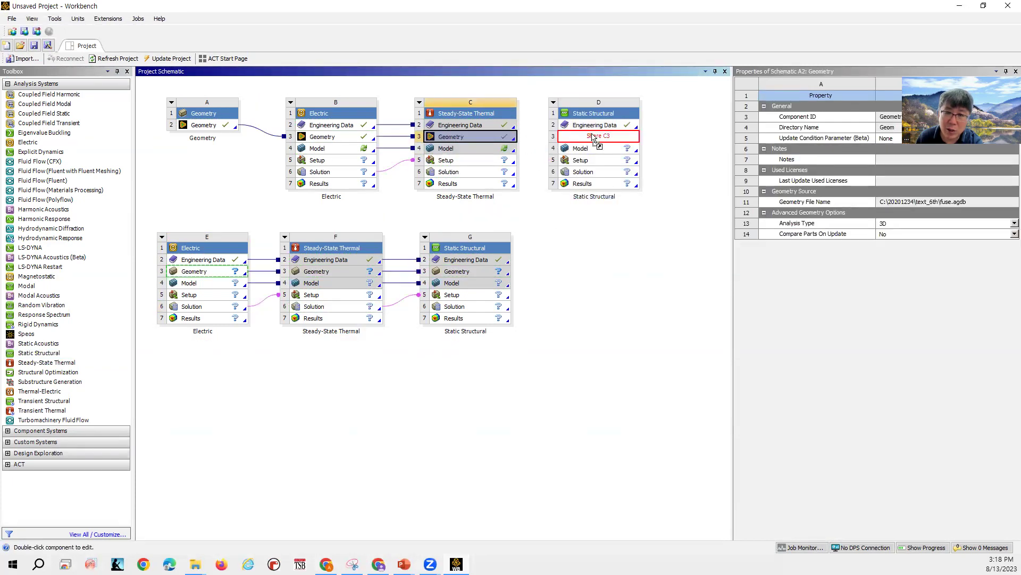
drag(497, 173, 583, 161)
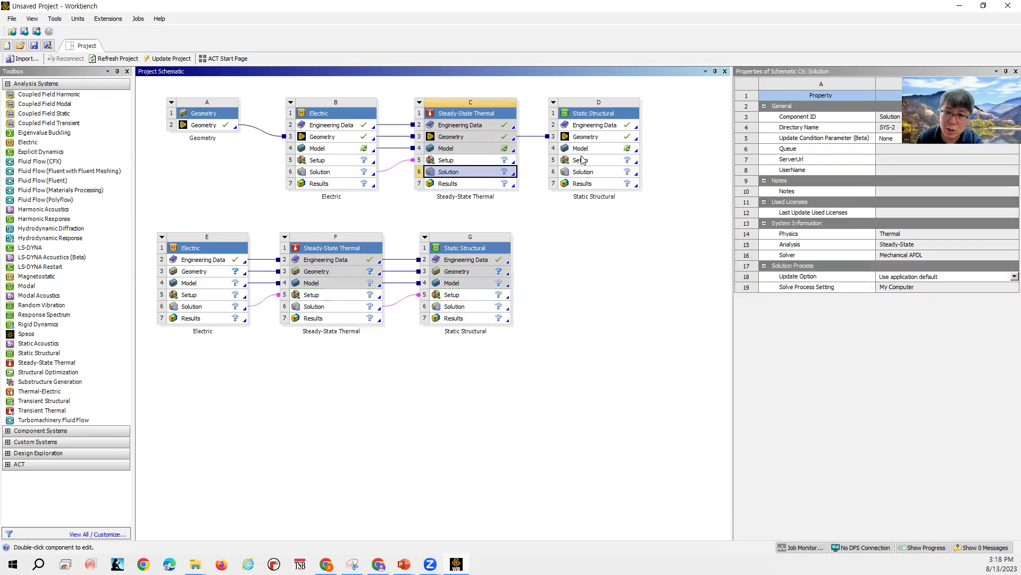
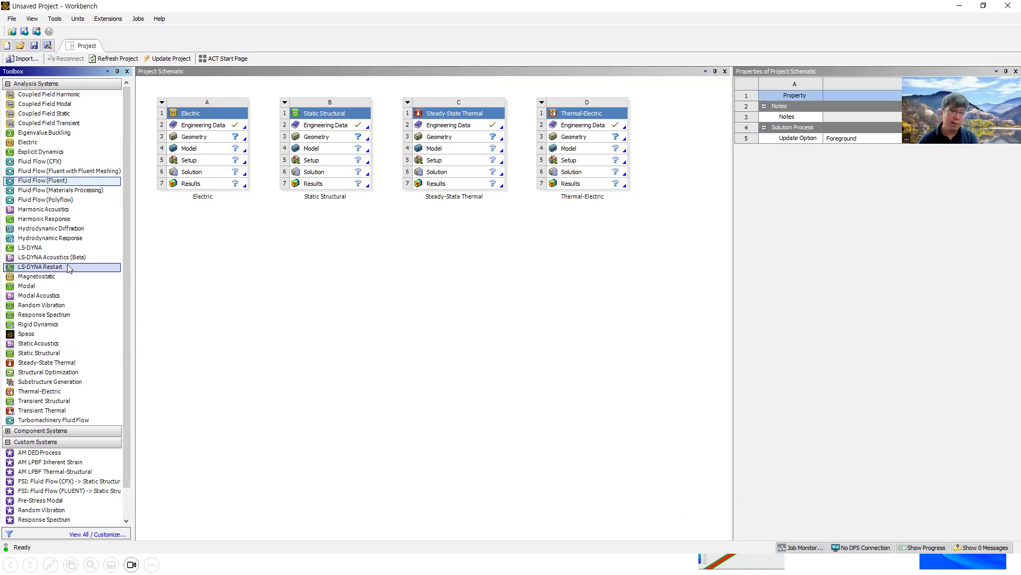
Examine the available analysis systems, including Electric, Magnetostatic, Static Structural, Steady-State Thermal and Thermal-Electric
drag(64, 276, 82, 296)
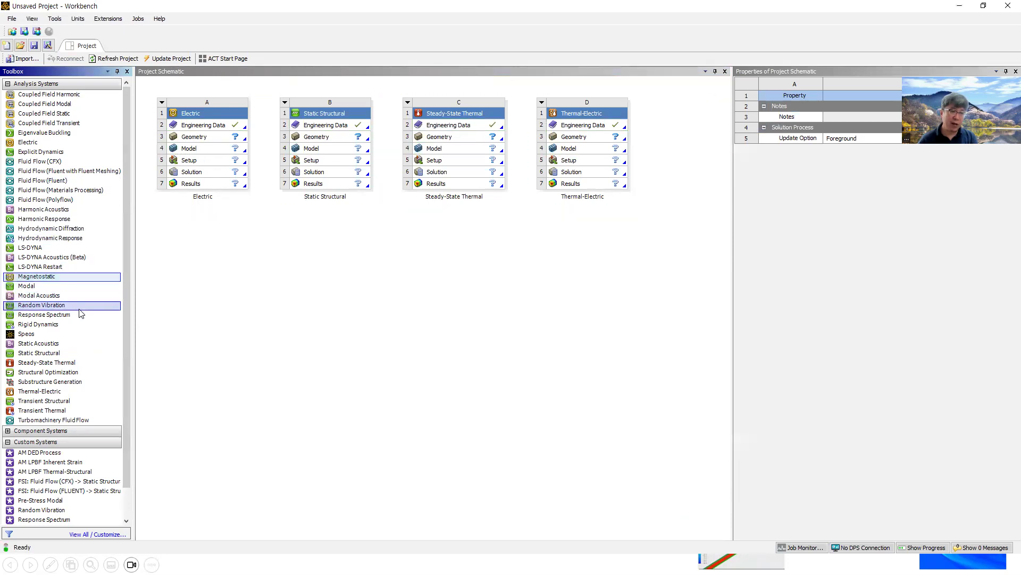
click(104, 352)
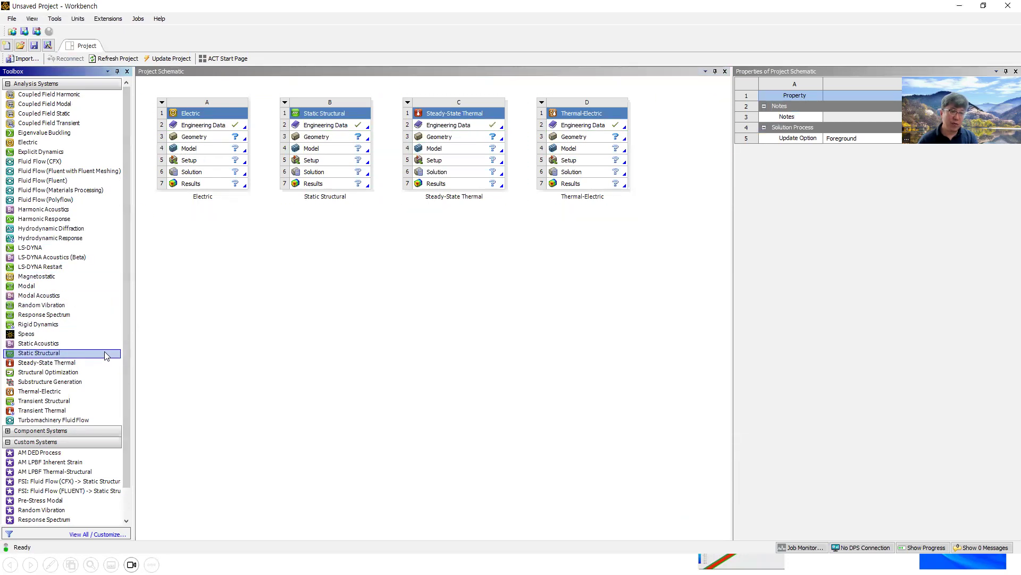
click(107, 361)
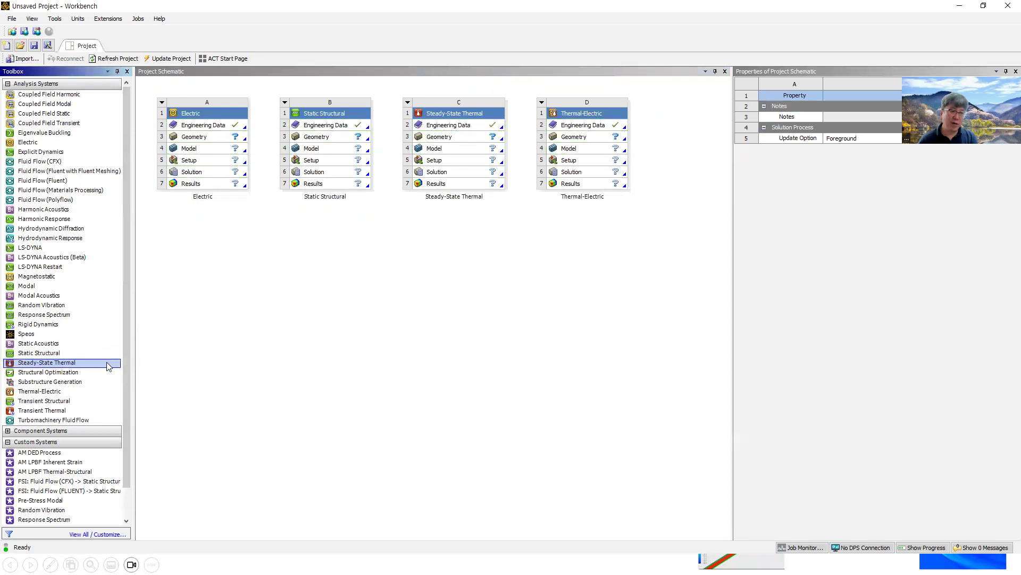
click(98, 393)
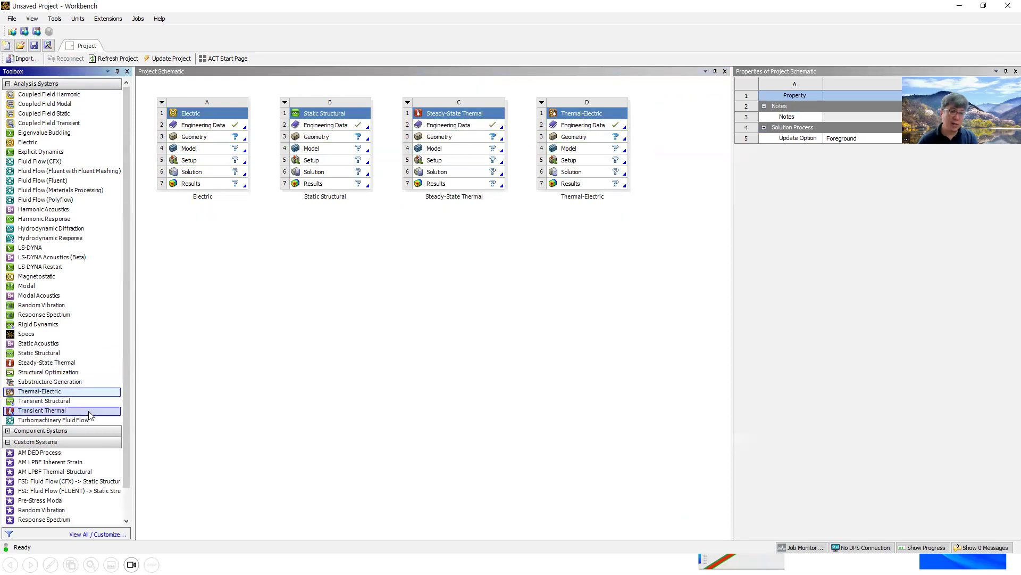
click(77, 363)
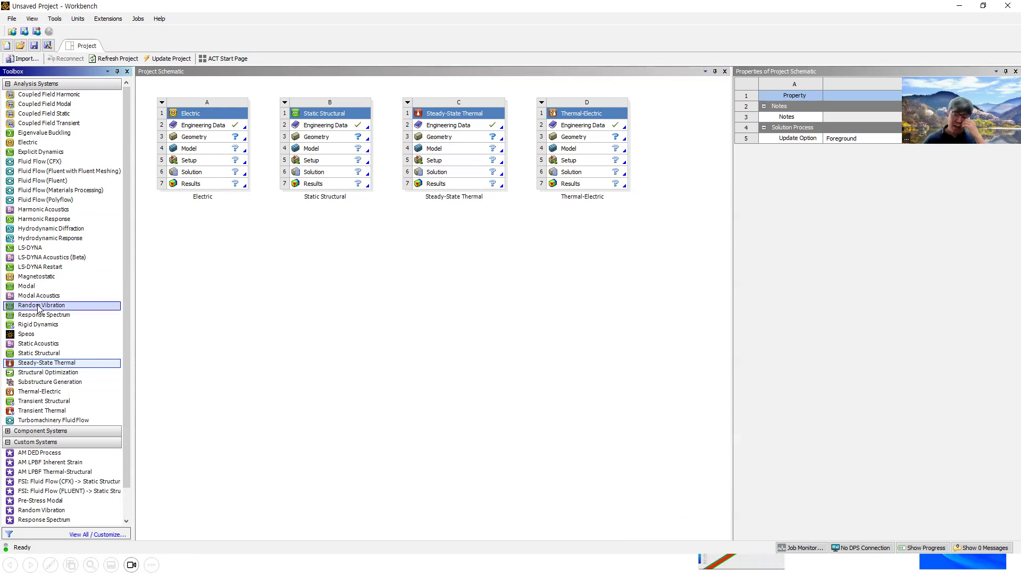
click(84, 145)
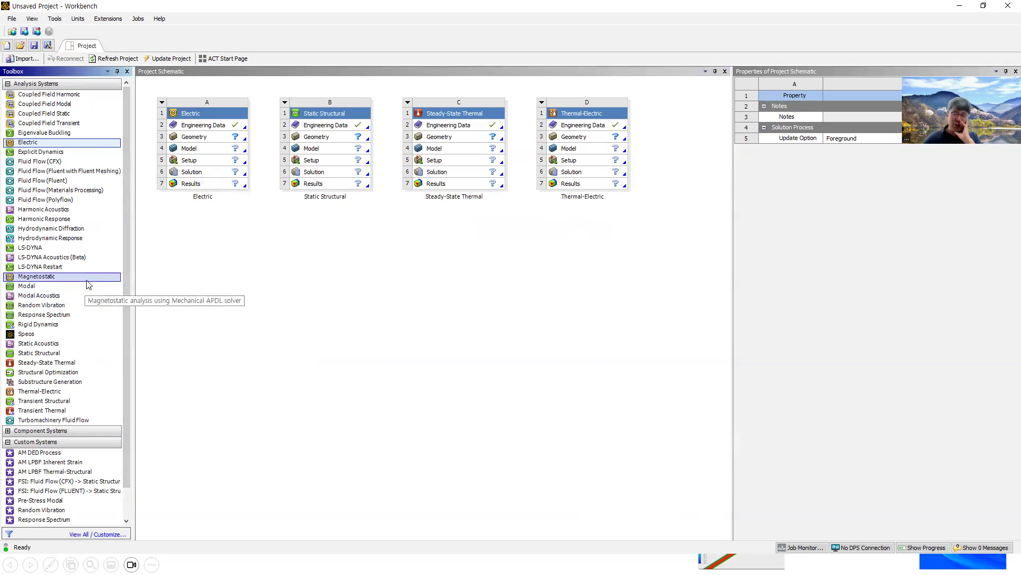
click(78, 371)
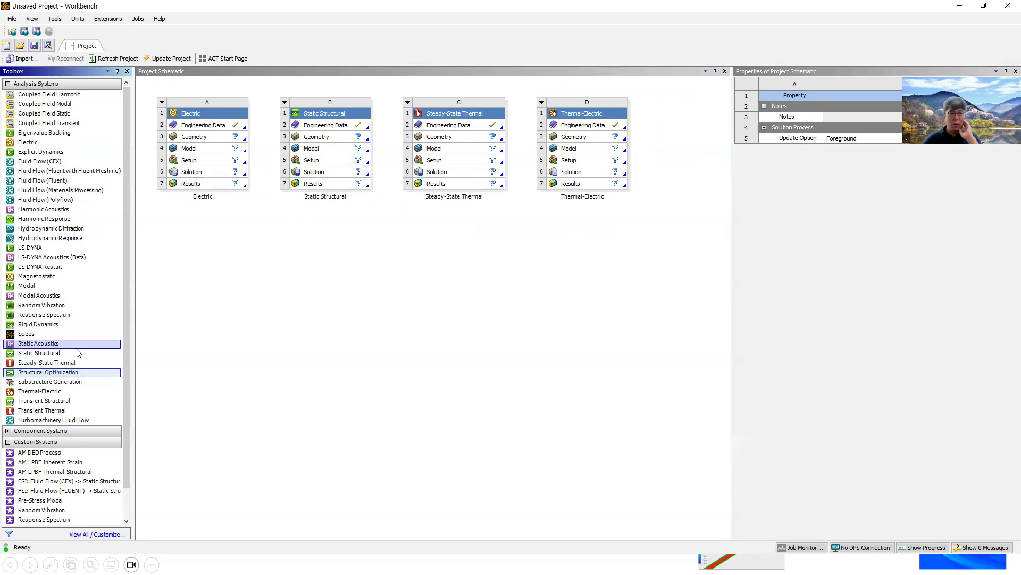
click(81, 354)
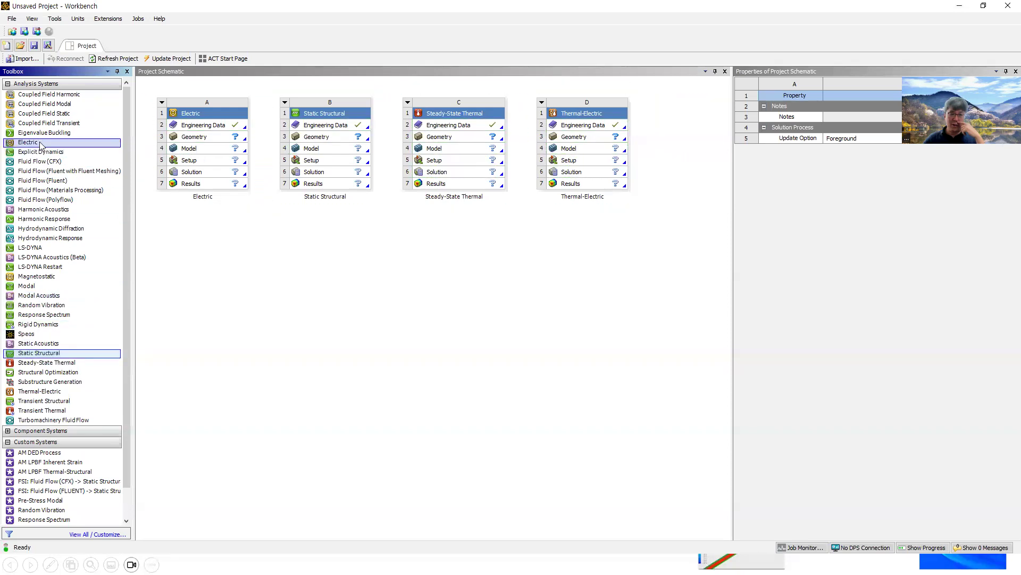
click(85, 353)
click(46, 143)
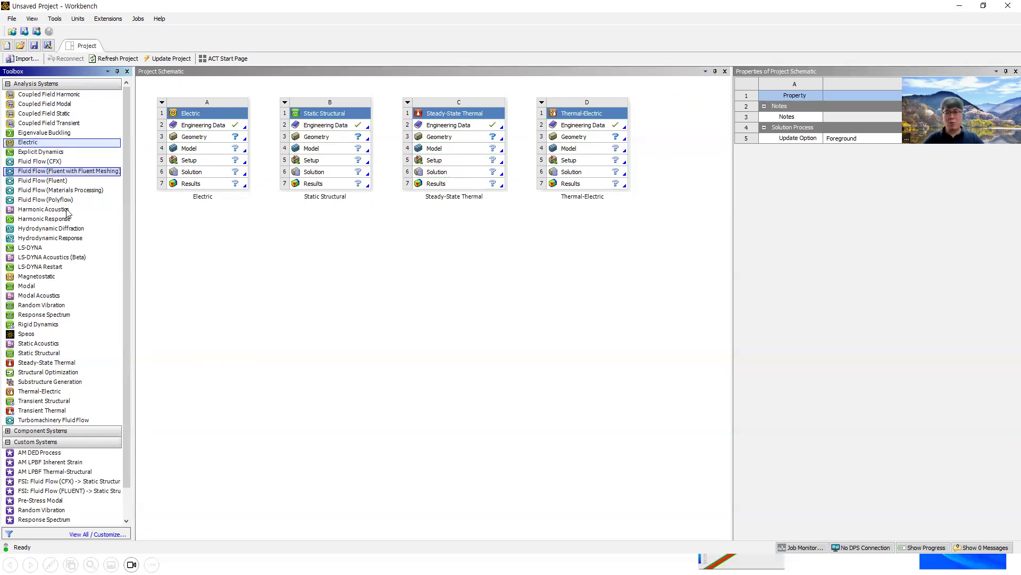
click(78, 353)
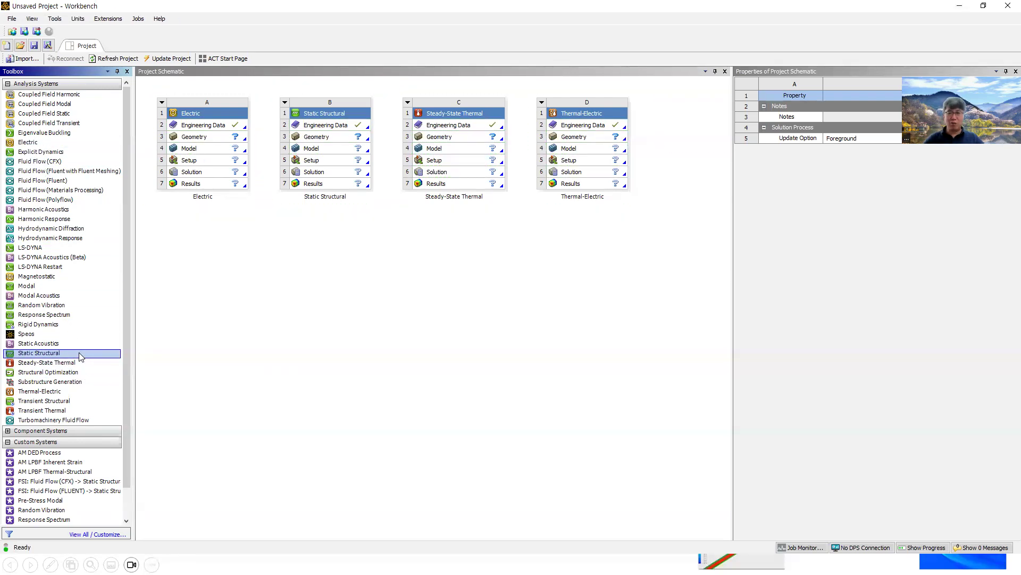
click(43, 143)
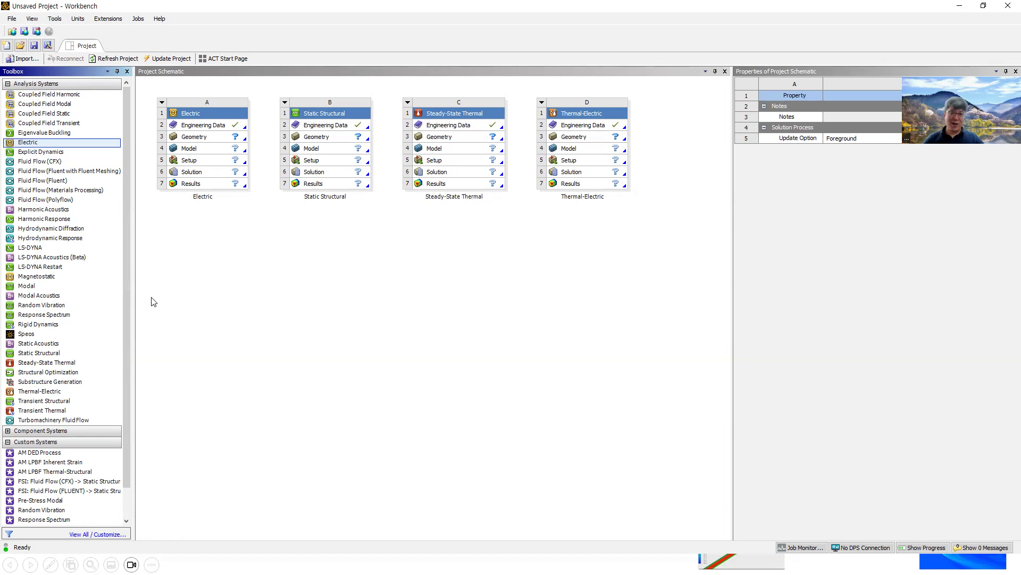
click(62, 354)
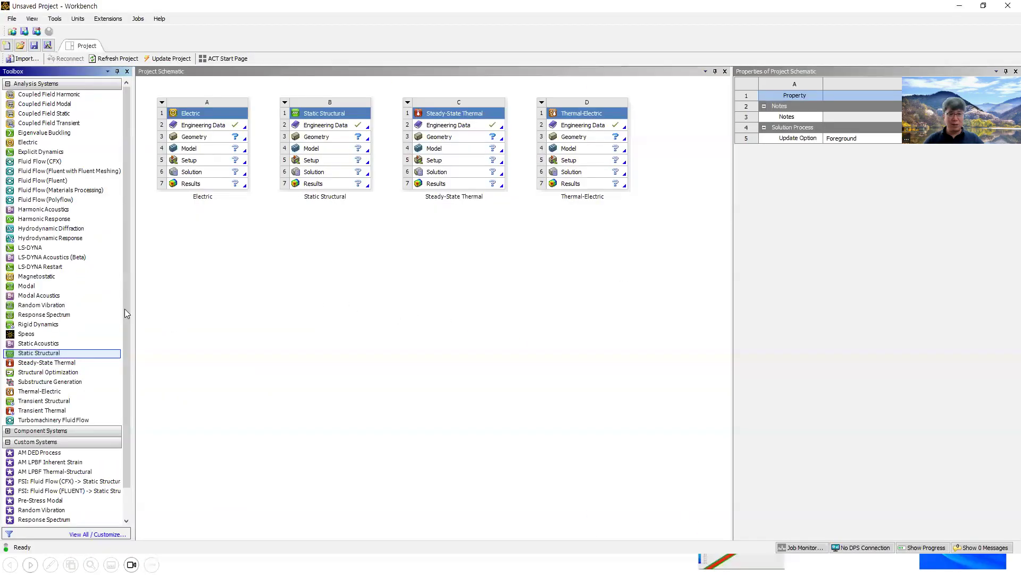
Show the Component Systems in place of the Custom Systems, and add a standalone Geometry system below Electric system A
scroll(12, 396, down, 1)
click(7, 410)
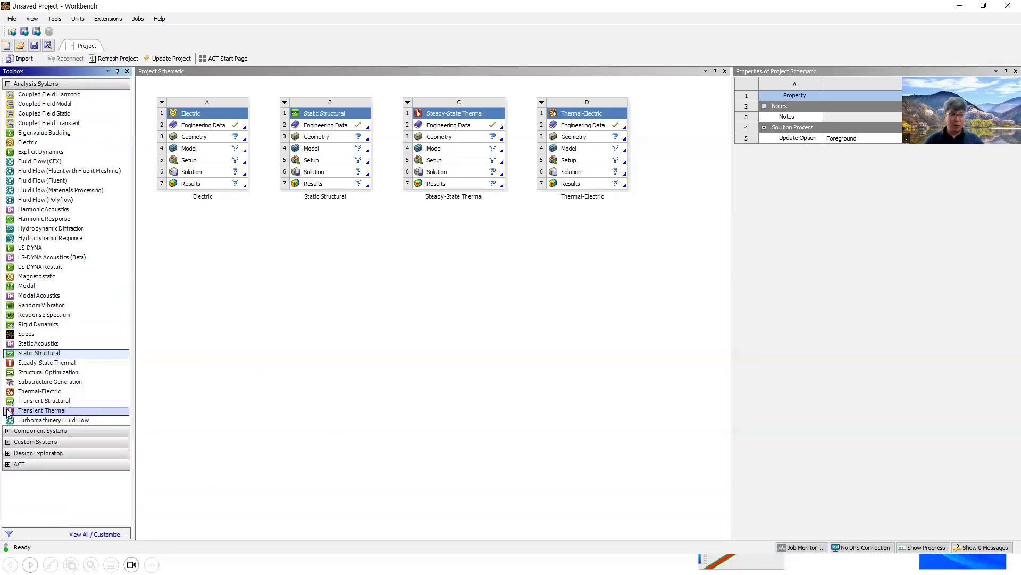
click(8, 431)
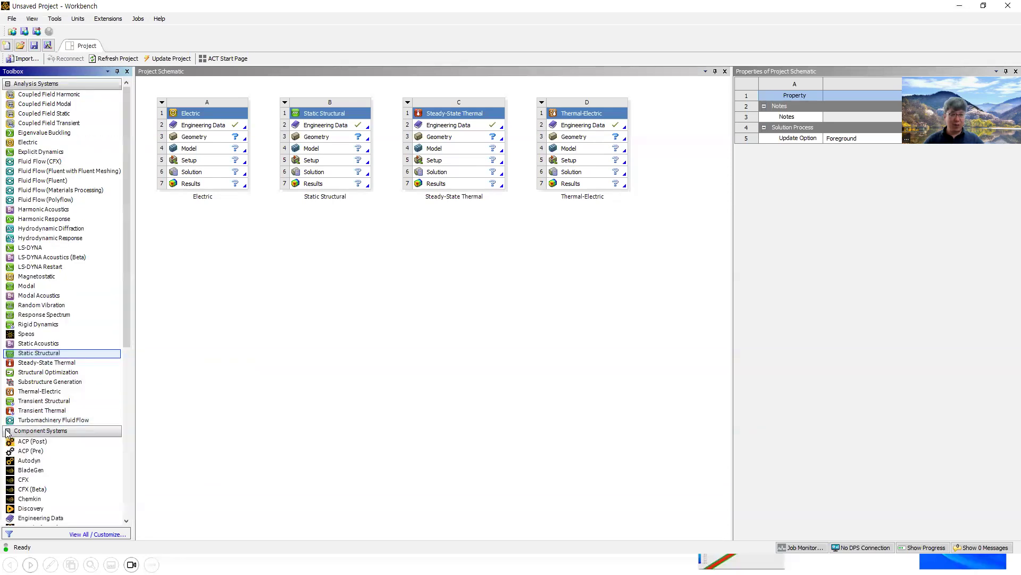
scroll(113, 301, down, 10)
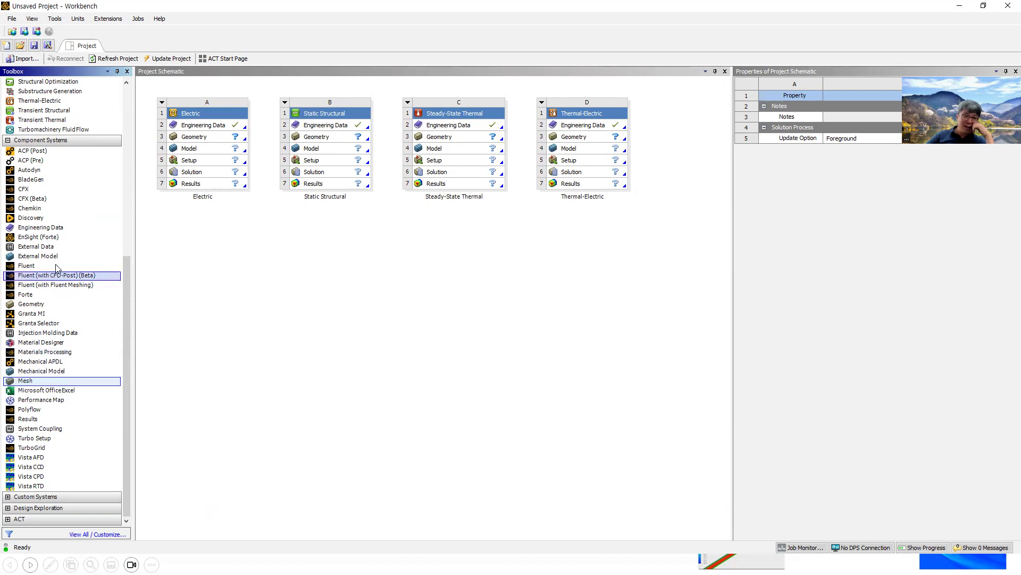
drag(73, 303, 201, 212)
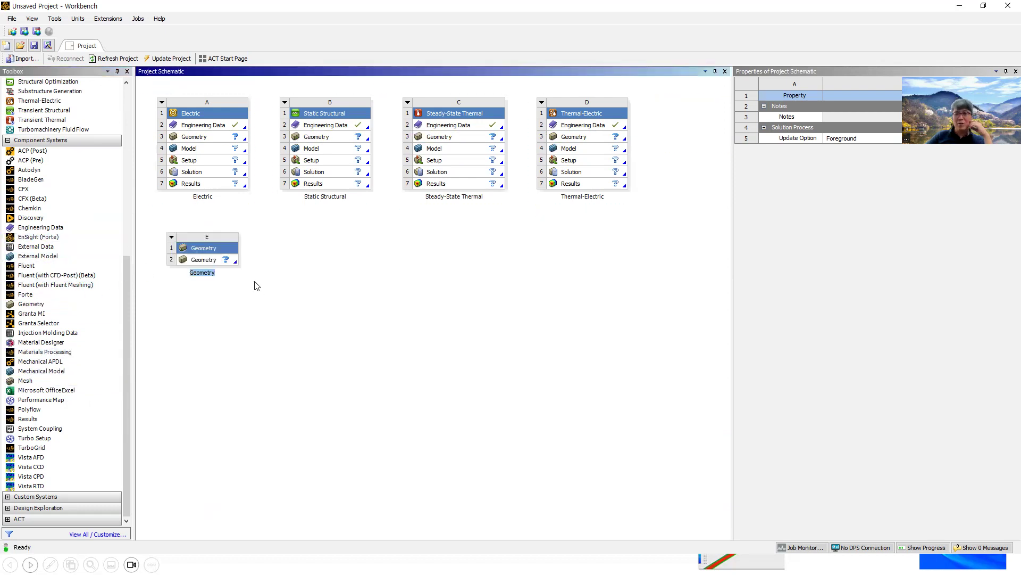
Import fuse.agdb into the Geometry cell of the standalone Geometry system E
click(232, 260)
right_click(232, 261)
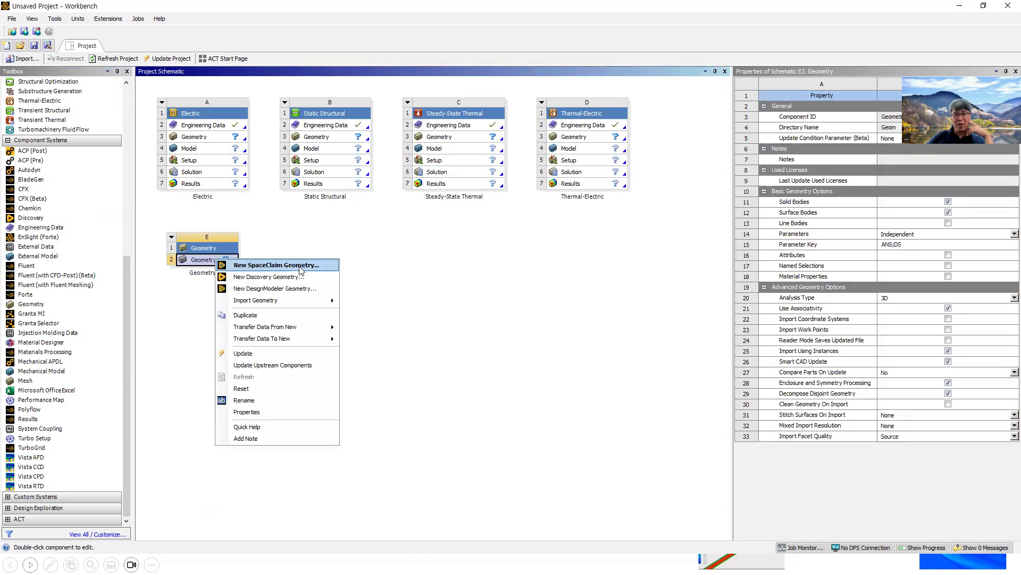
mouse_move(308, 299)
click(371, 300)
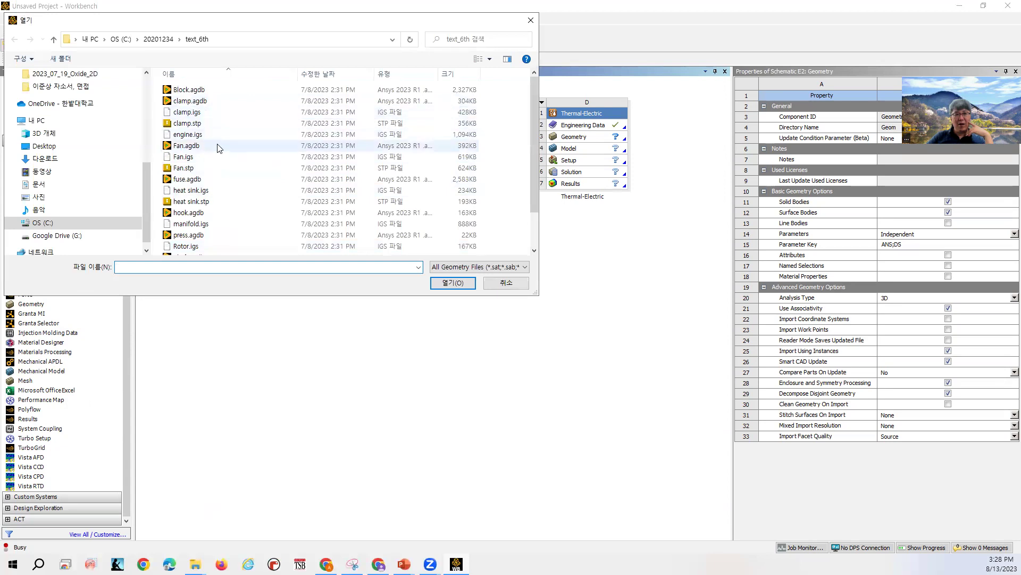
click(224, 178)
click(453, 283)
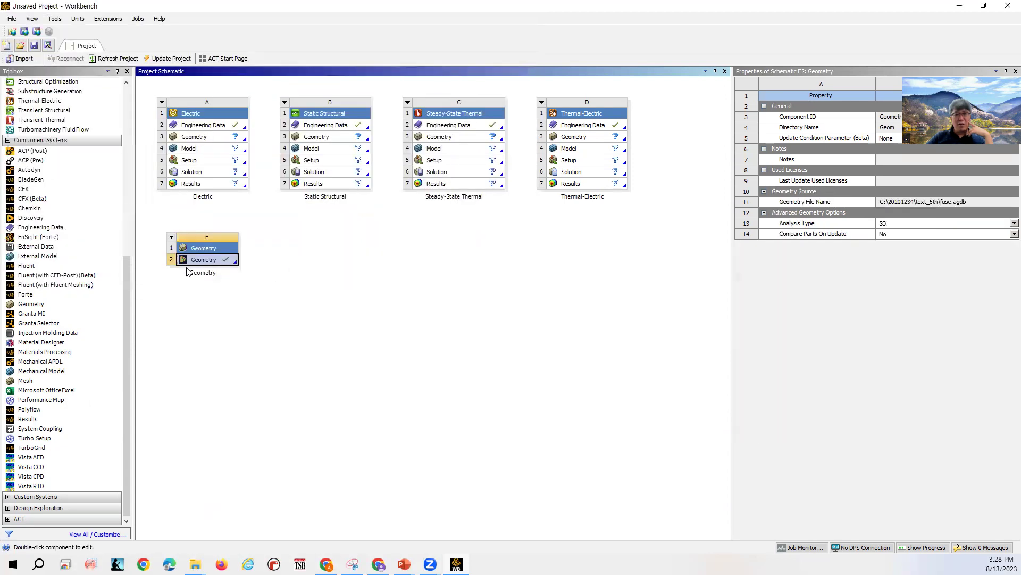
Move the Electric system beside the standalone Geometry system, and link the imported geometry to the Electric system's Model cell
drag(208, 115, 315, 282)
click(214, 260)
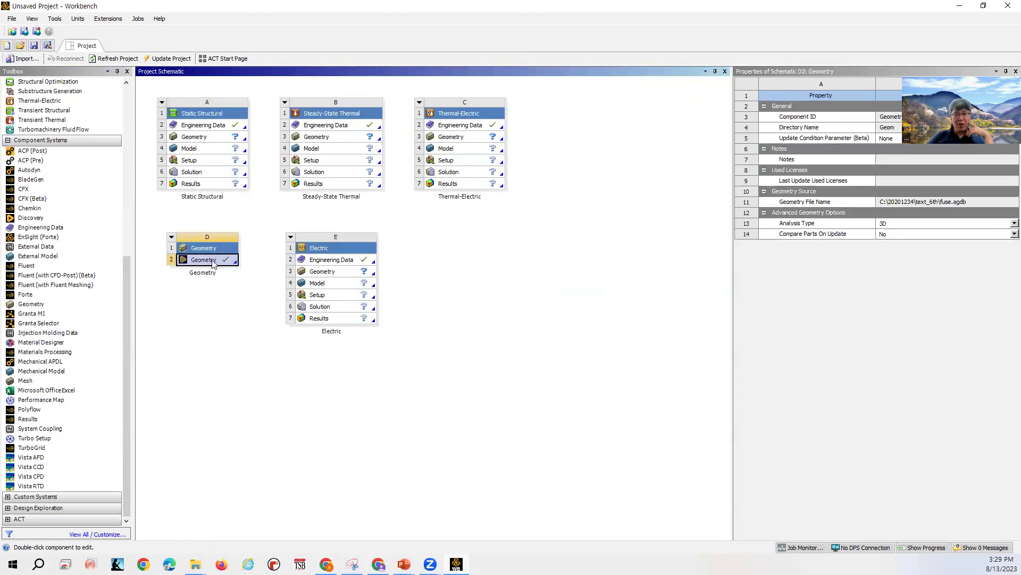
drag(207, 264, 326, 292)
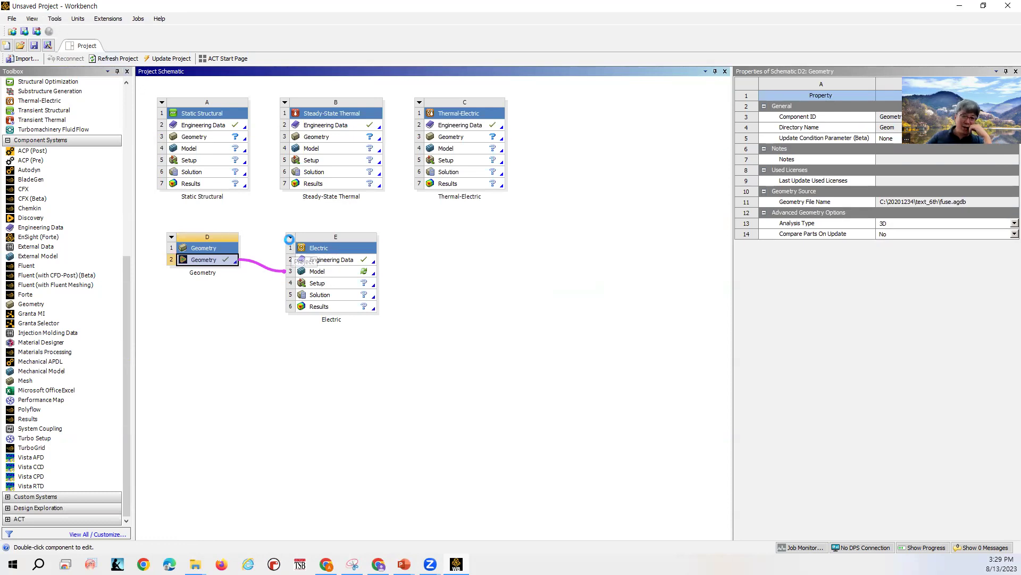
Delete the whole Electric system E beside the standalone Geometry system
click(289, 240)
right_click(288, 240)
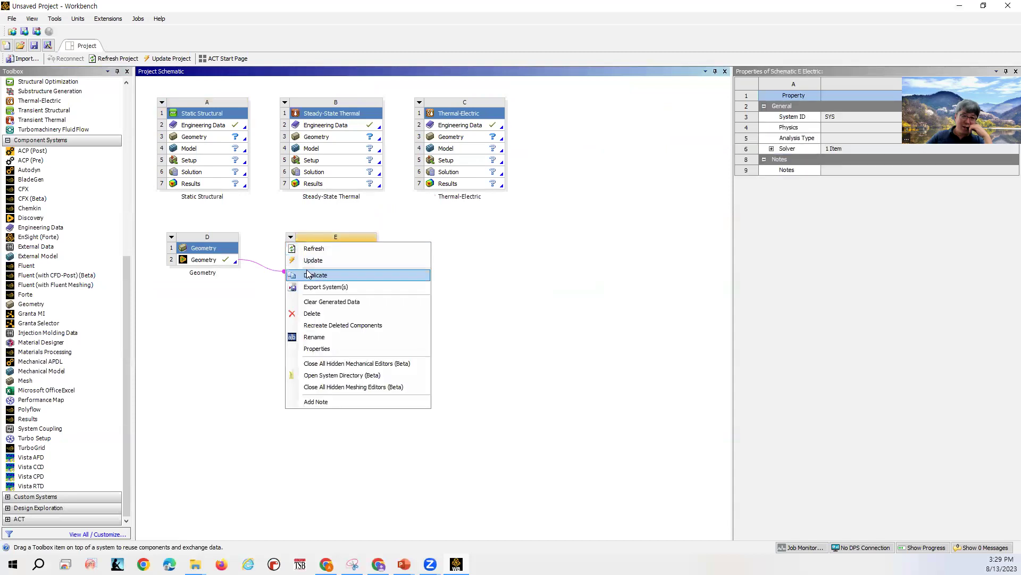
click(314, 315)
click(525, 299)
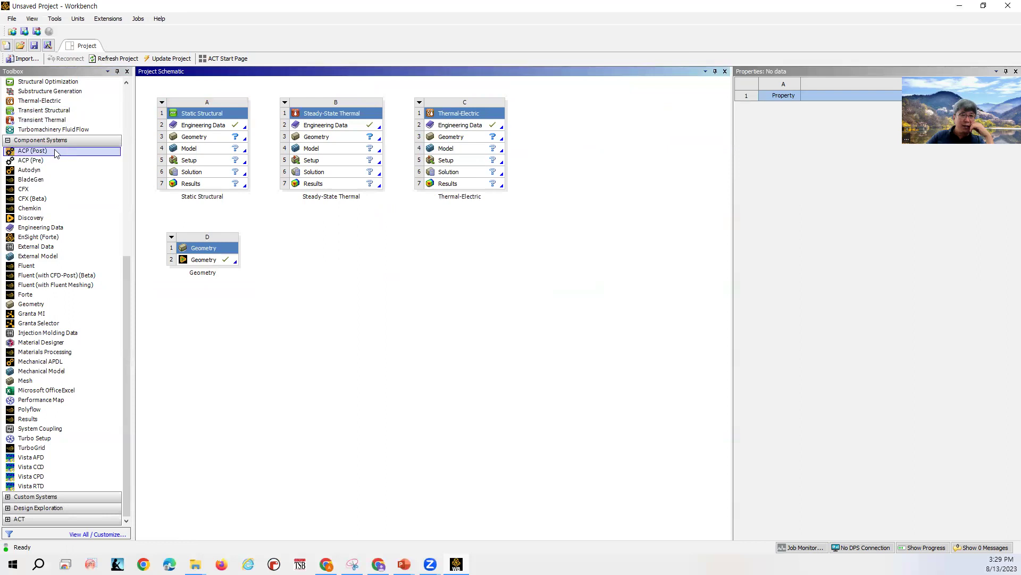
Add a new standalone Electric system beside Geometry system D, and share D's geometry with its Geometry cell
scroll(91, 133, up, 4)
scroll(90, 124, up, 6)
drag(72, 142, 292, 267)
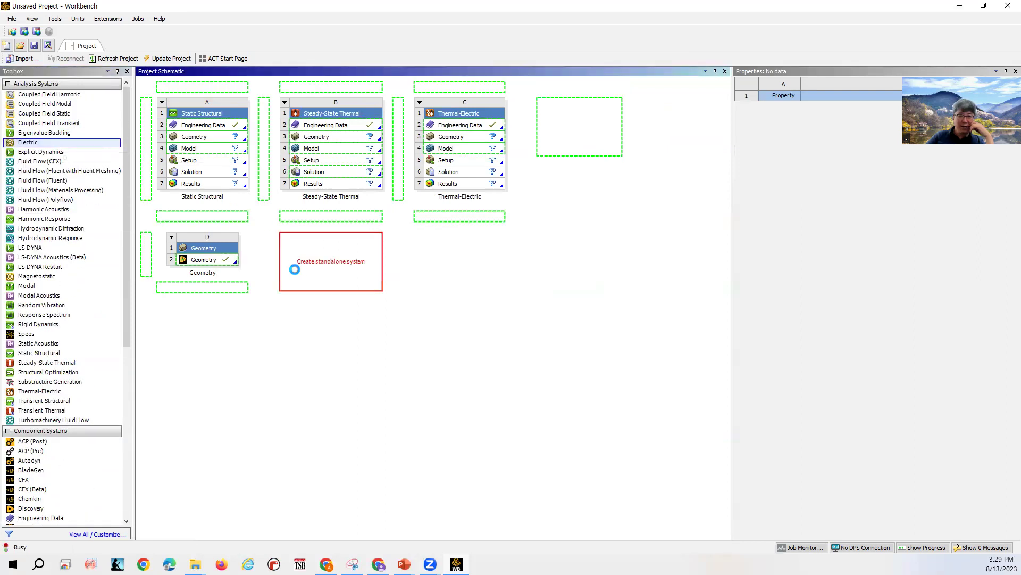
click(218, 265)
drag(217, 264, 322, 270)
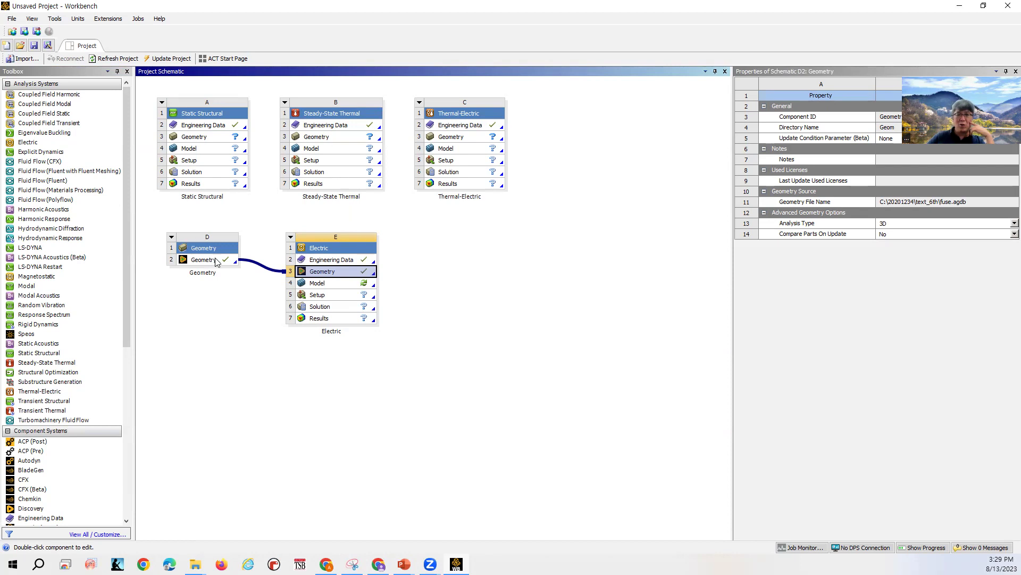
Share the standalone system's geometry with the Geometry cells of the Steady-State Thermal, Thermal-Electric and Static Structural systems
drag(208, 267, 227, 252)
drag(276, 163, 307, 137)
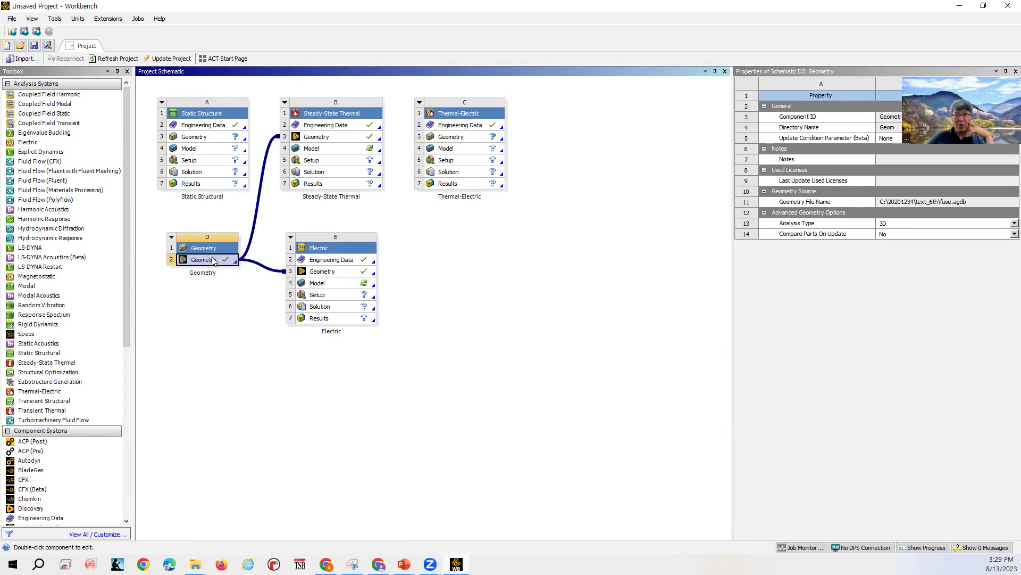
drag(218, 263, 341, 197)
drag(427, 151, 428, 137)
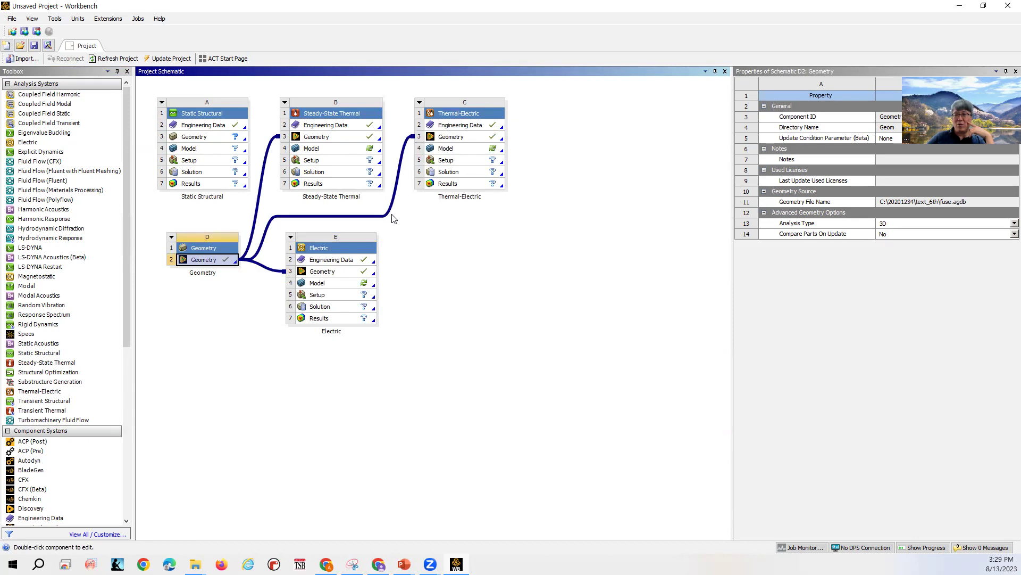
drag(222, 264, 189, 135)
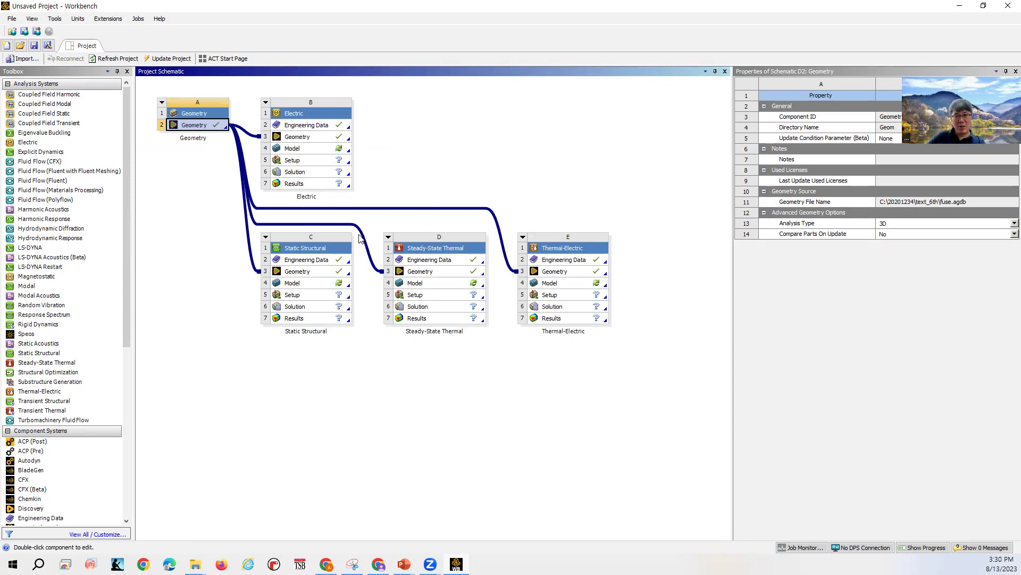
Replace the link from Geometry system A to Steady-State Thermal system D with one from Static Structural system C's Geometry to D's Geometry
click(361, 238)
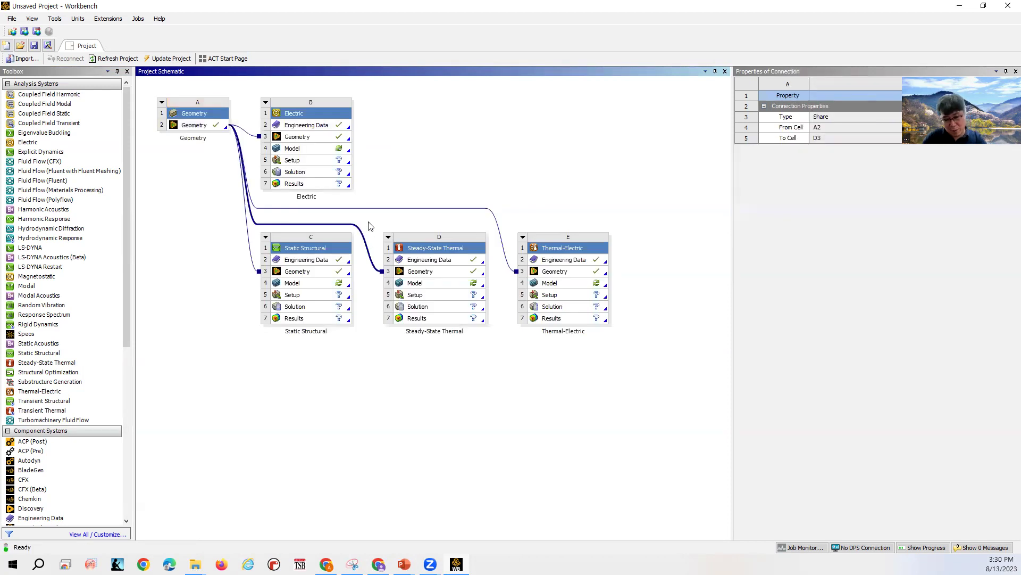
key(Delete)
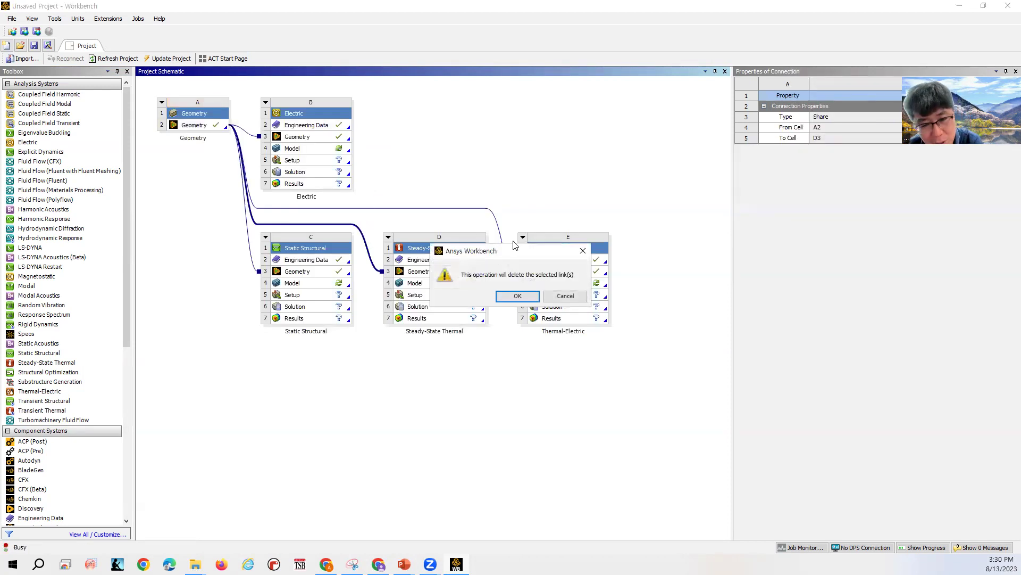
click(514, 296)
click(310, 272)
drag(310, 272, 409, 273)
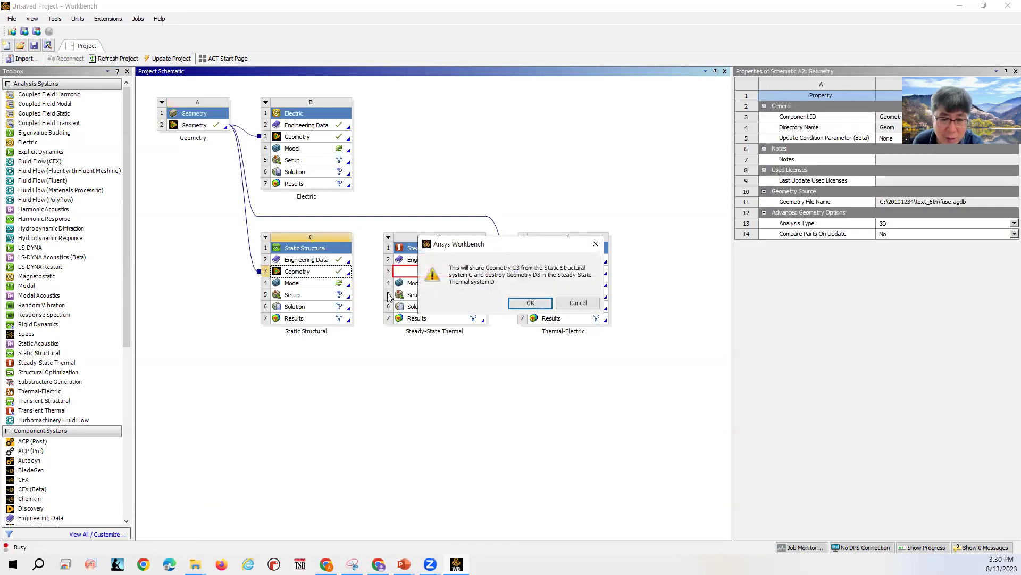
click(530, 303)
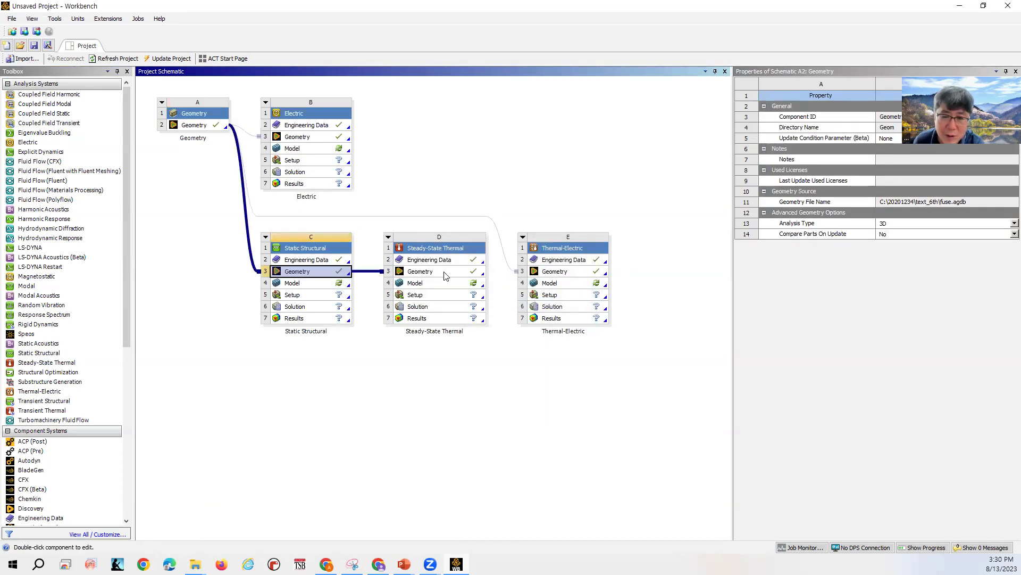
Examine which new systems the Solution of Thermal-Electric system E can transfer its data to, and return to the slides
click(502, 248)
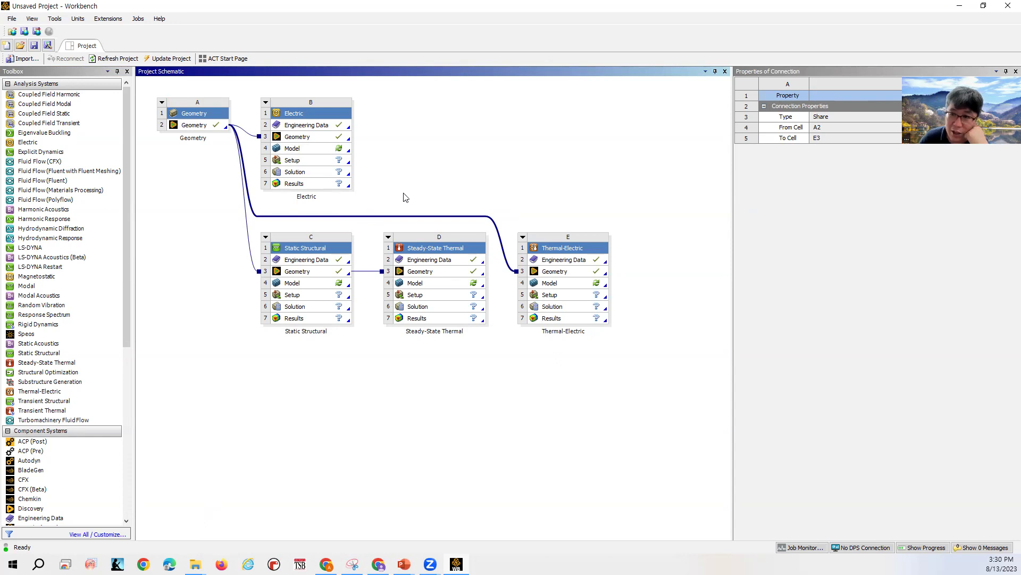
drag(732, 275, 785, 288)
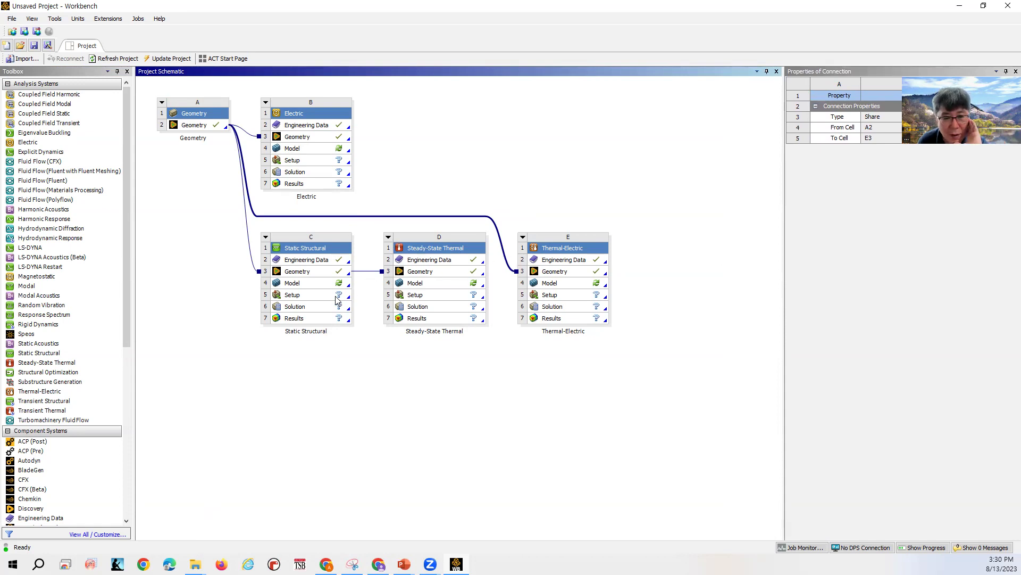
click(599, 305)
right_click(600, 305)
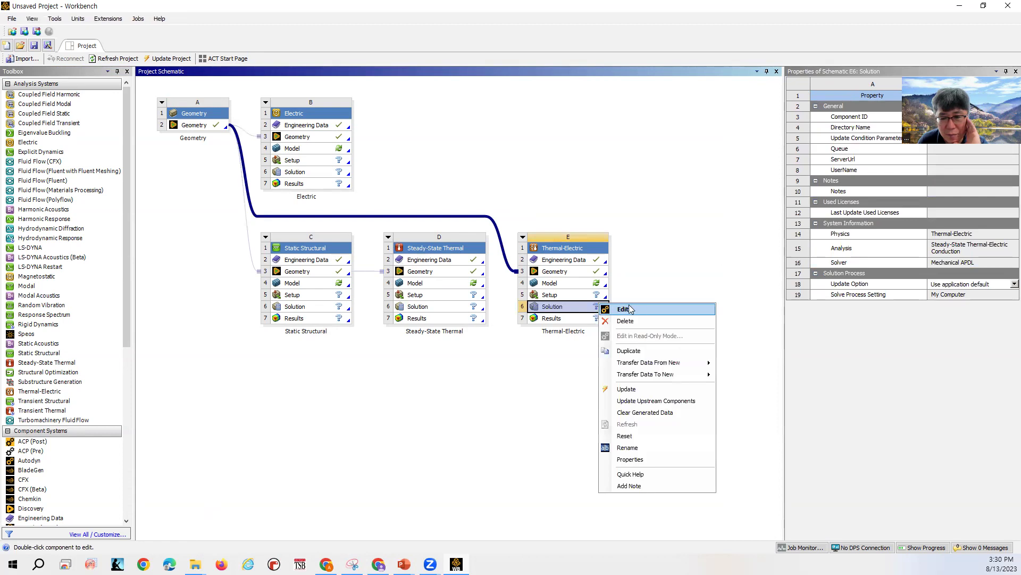
mouse_move(658, 376)
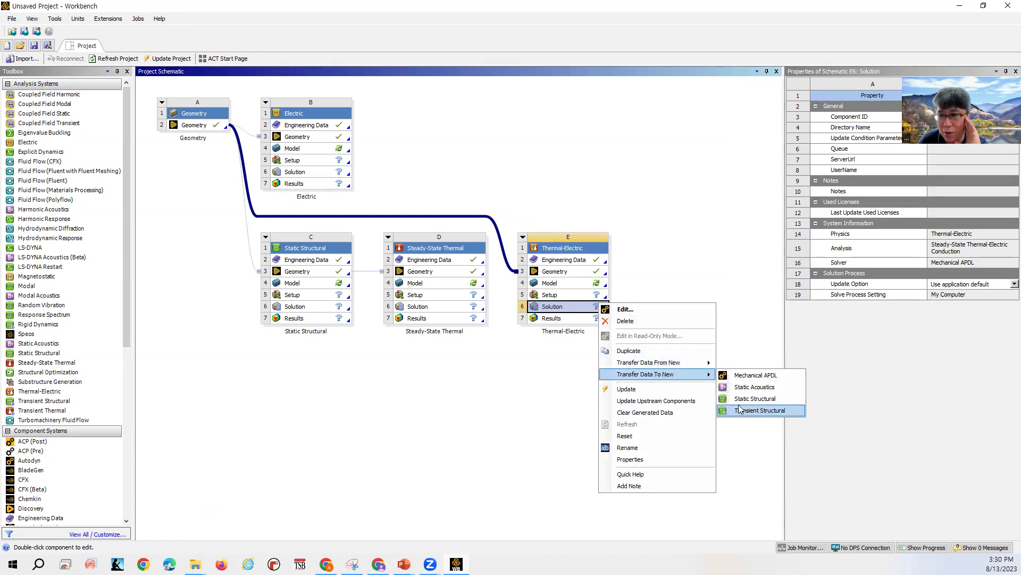
click(567, 309)
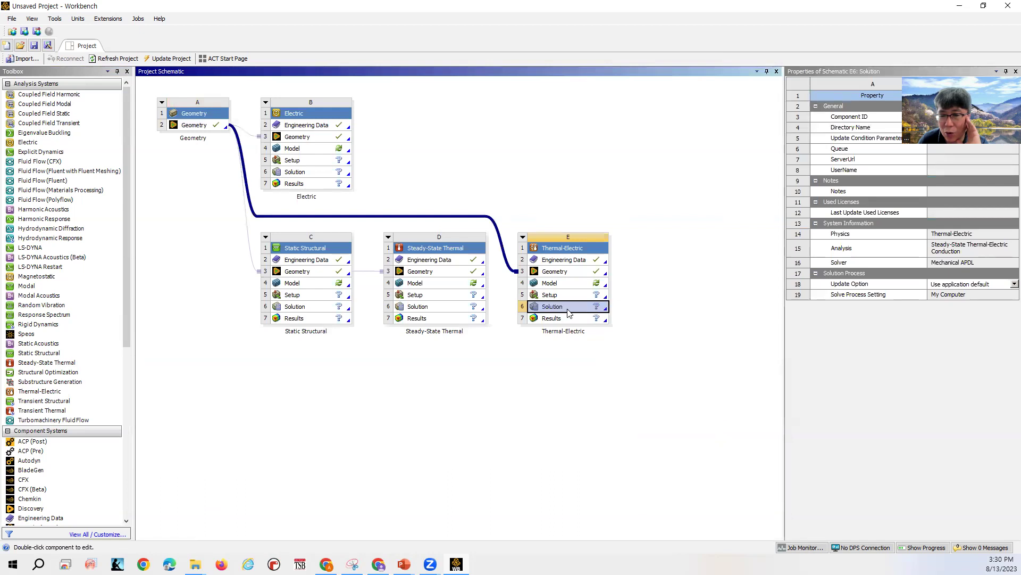
right_click(568, 309)
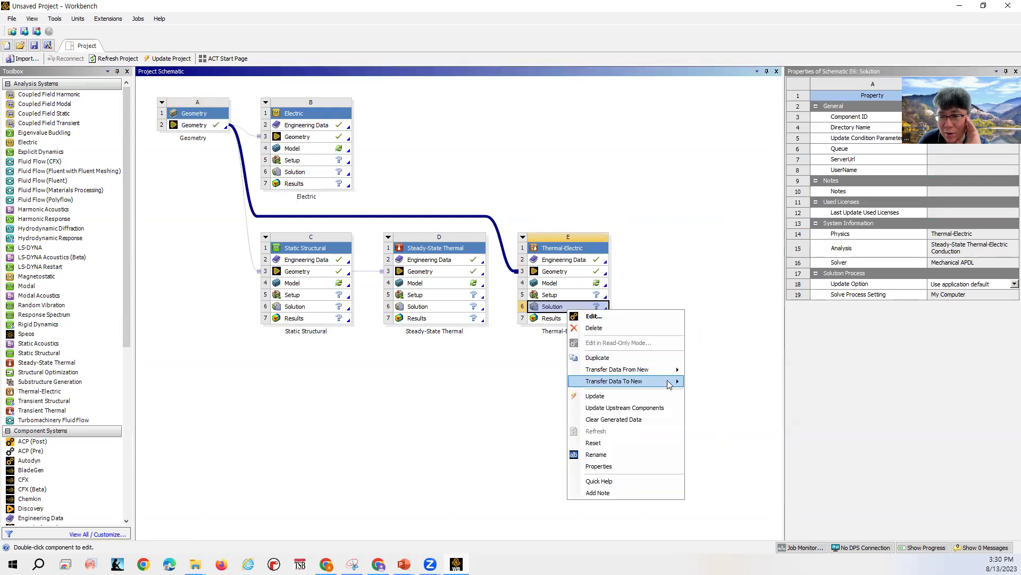
mouse_move(628, 381)
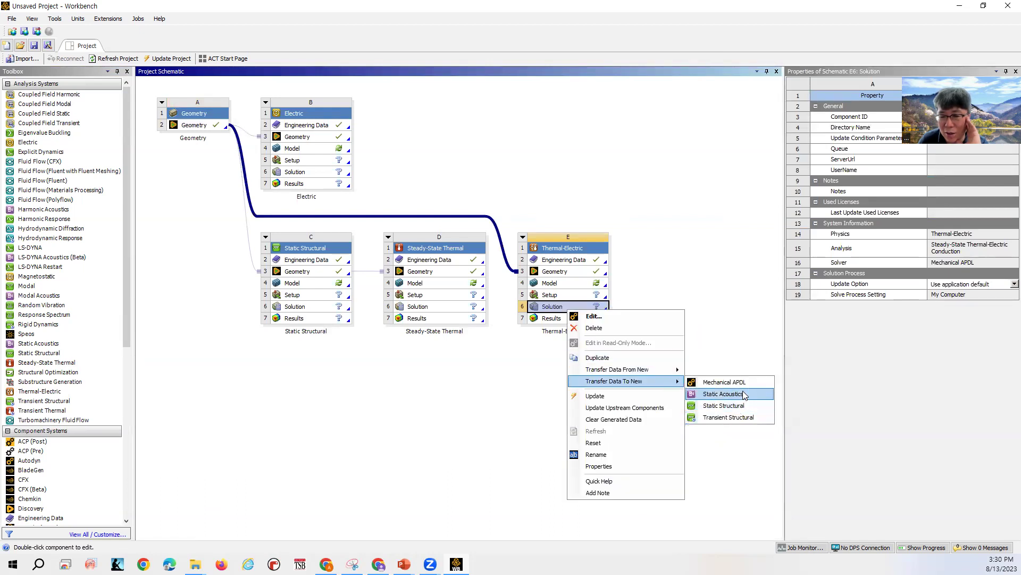
click(507, 262)
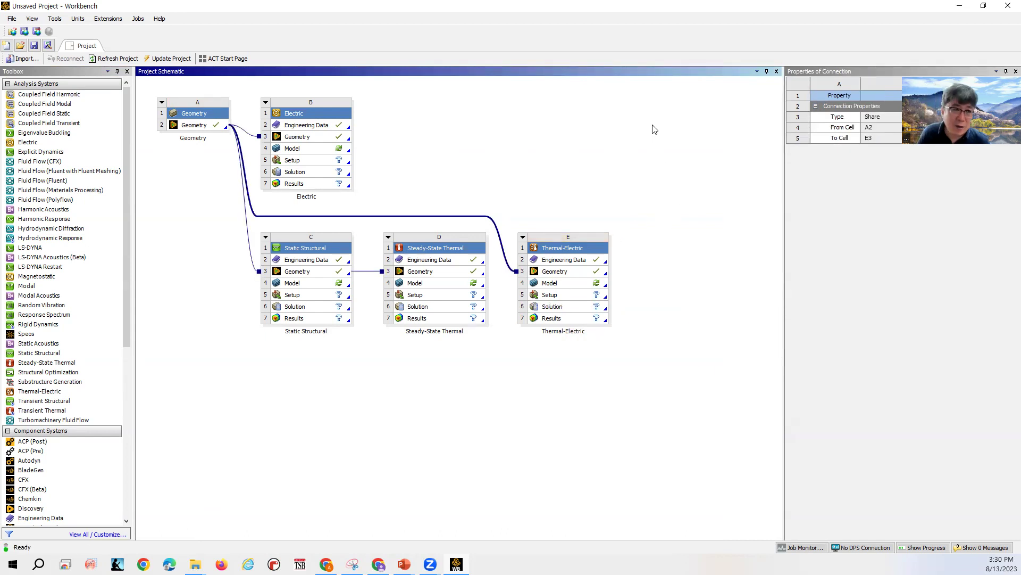
click(950, 12)
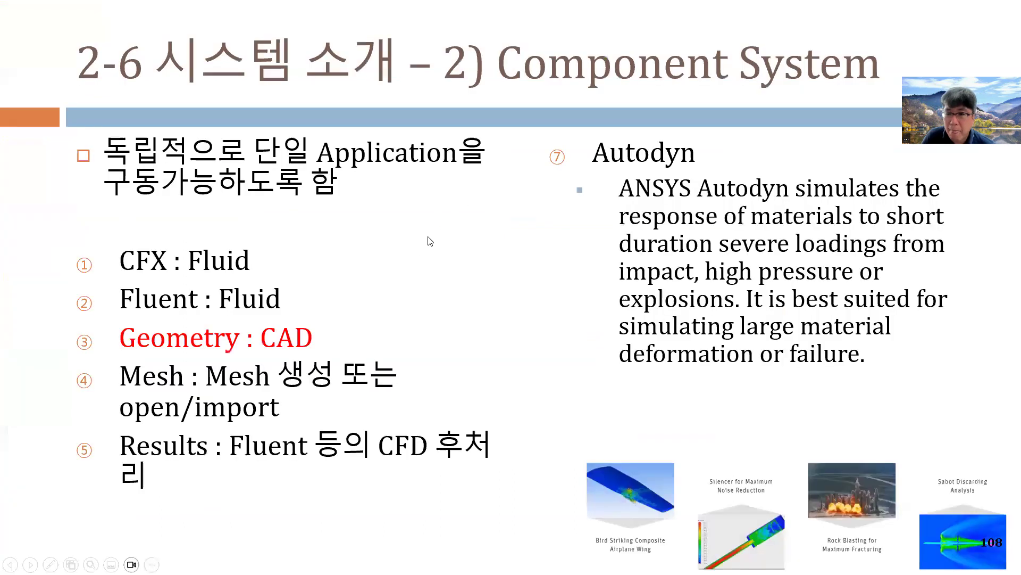
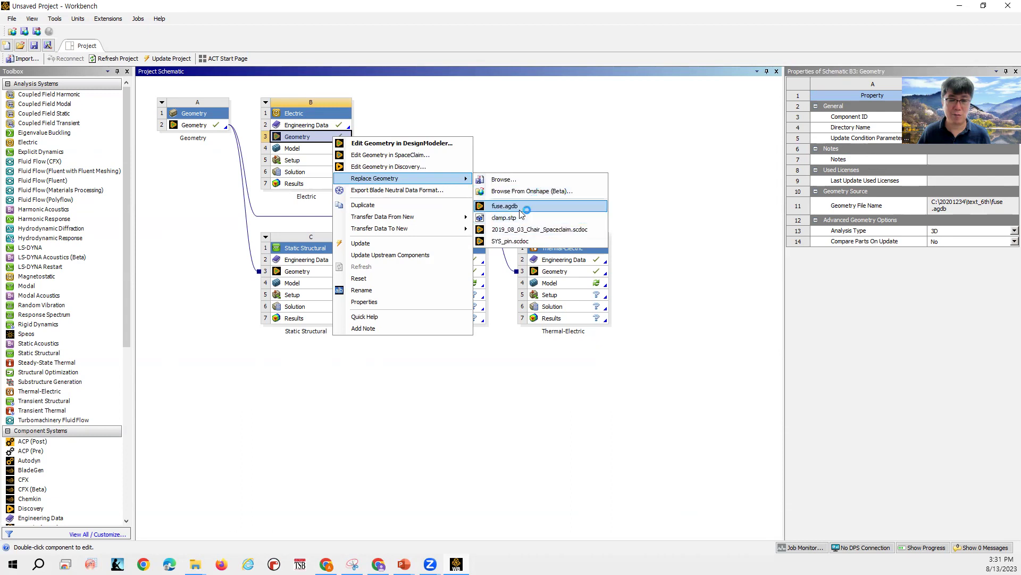
click(404, 279)
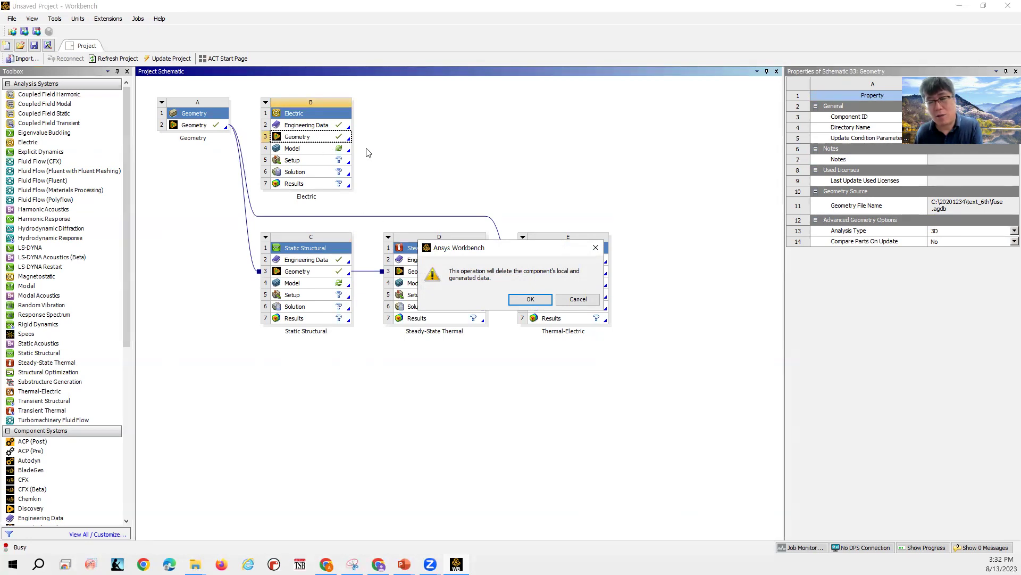
click(559, 300)
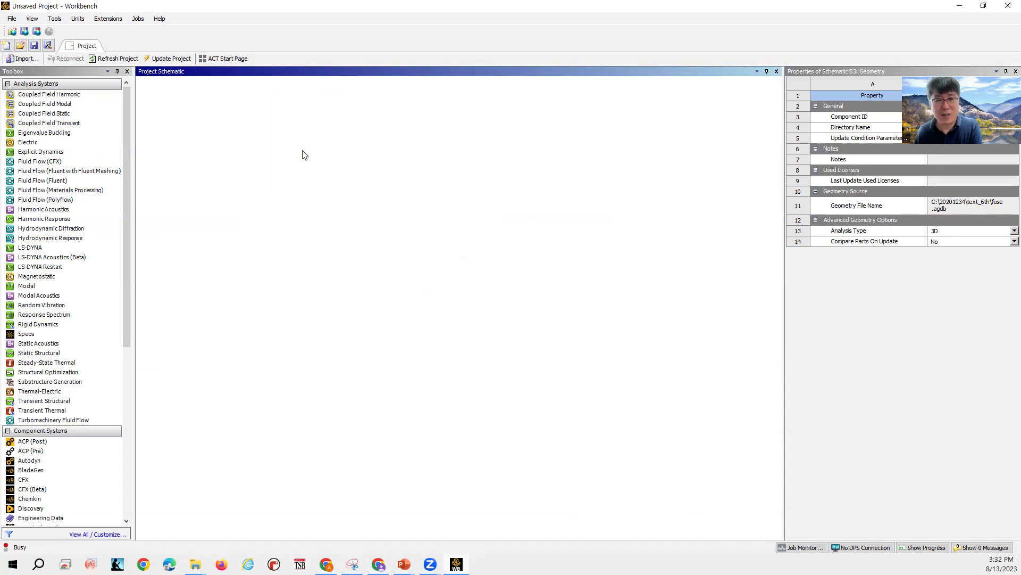
click(302, 152)
click(303, 139)
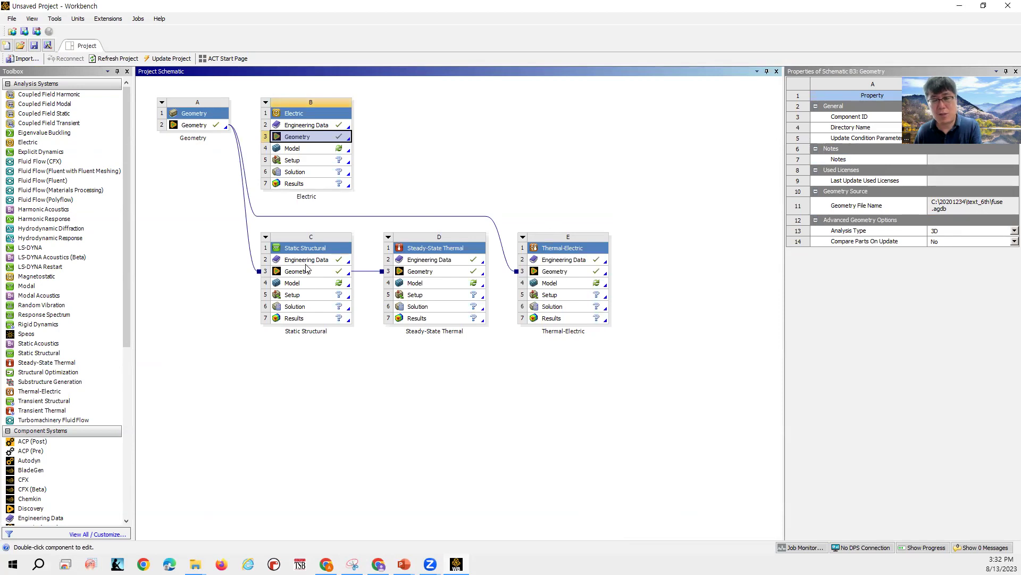
Open the Engineering Data of Electric system B, widen its outline, and select the Structural Steel material
click(316, 126)
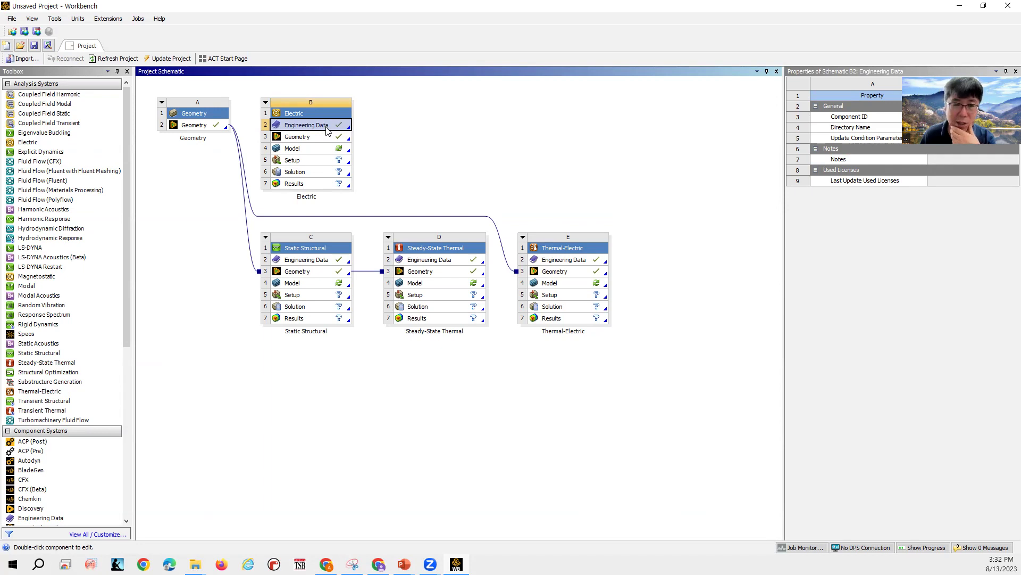
click(324, 150)
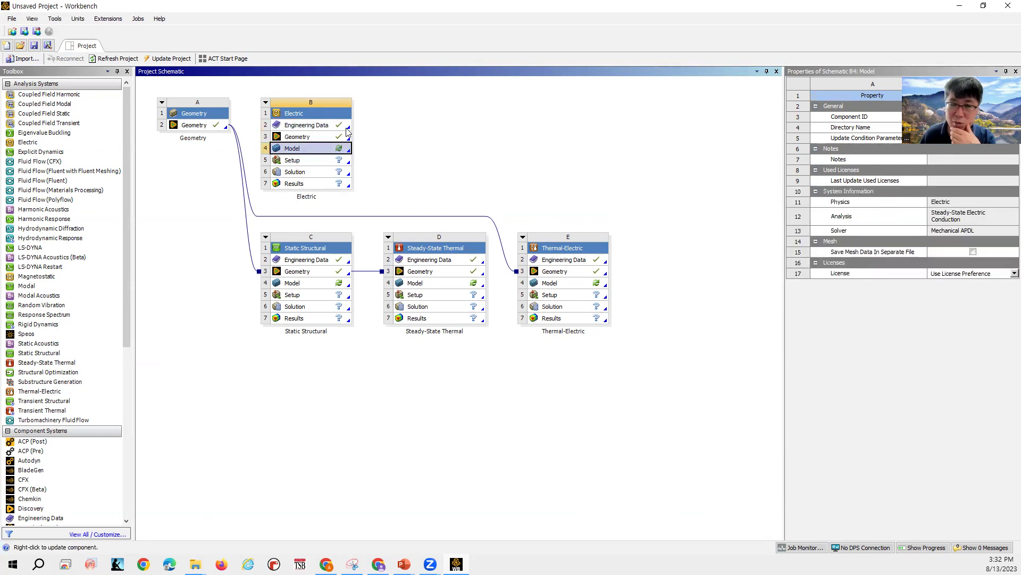
click(324, 130)
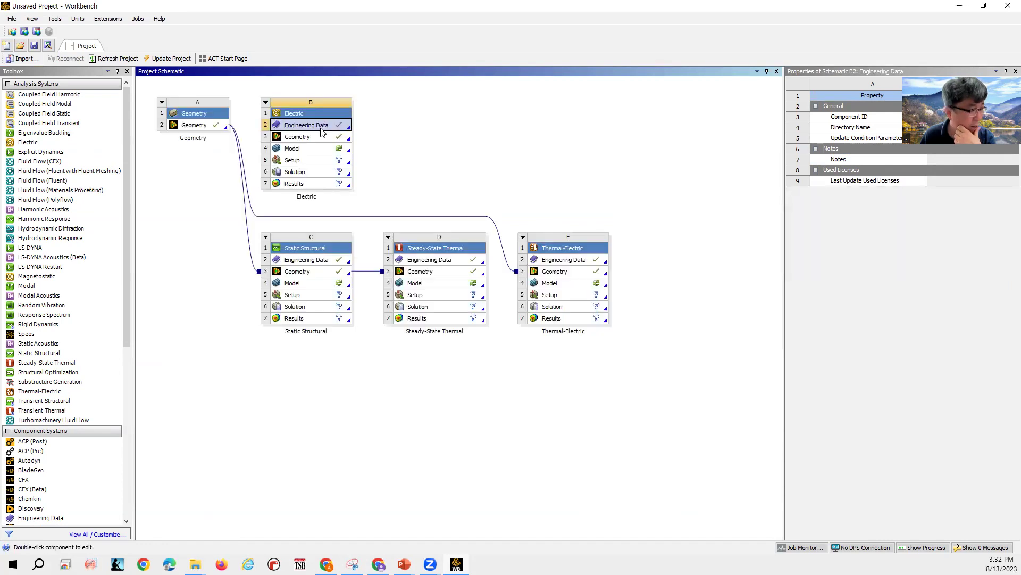
double_click(322, 130)
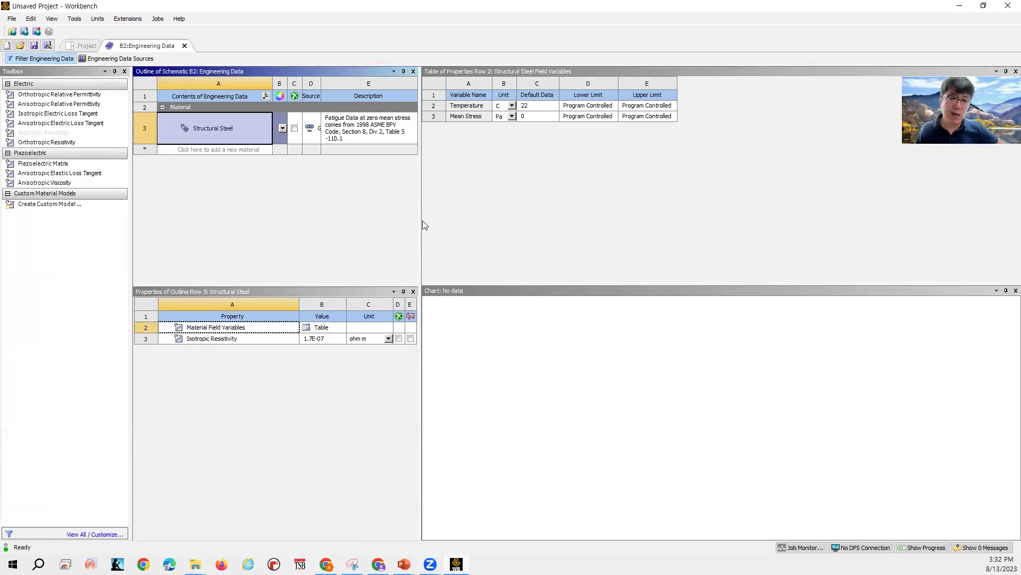
drag(421, 219, 551, 226)
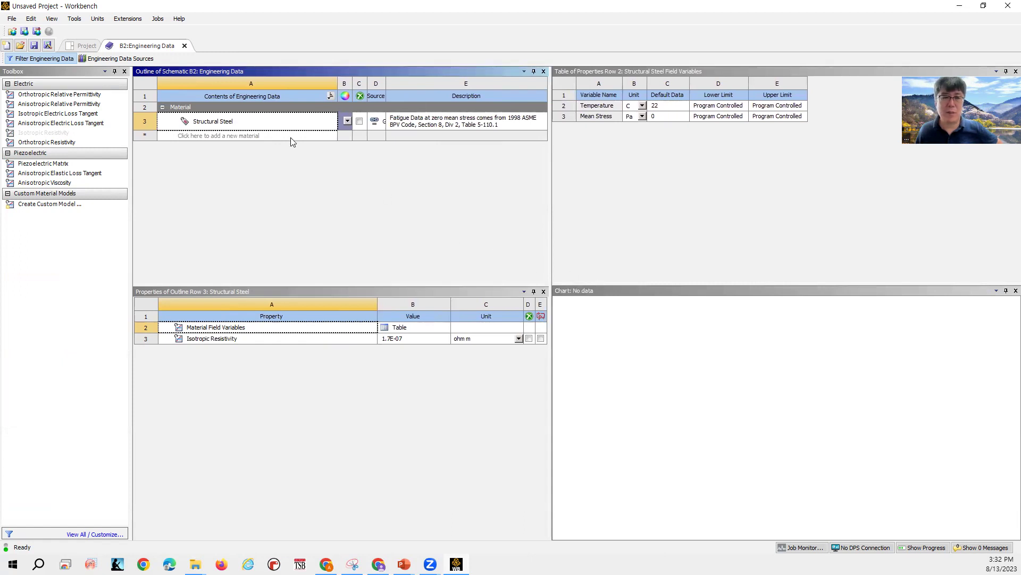
click(252, 122)
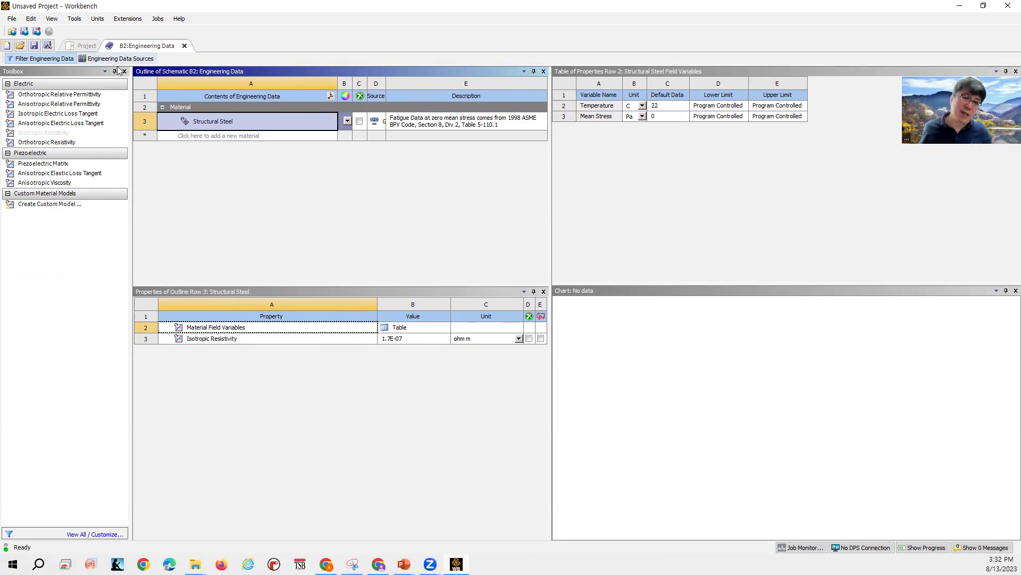
Turn off the Engineering Data filter, examine the full range of material property categories for Structural Steel, and turn the filter back on
click(38, 58)
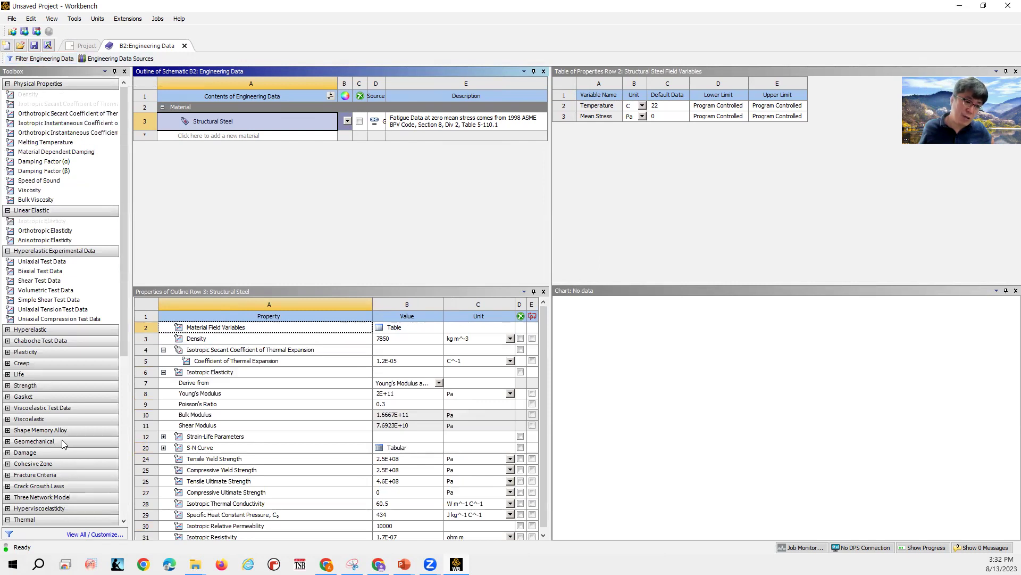
scroll(64, 445, down, 8)
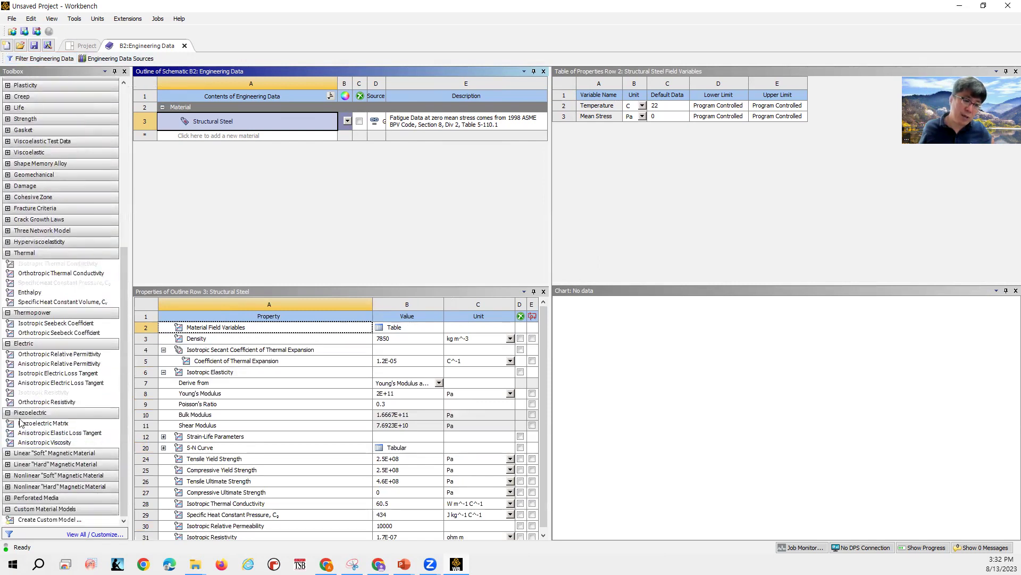
scroll(20, 423, up, 8)
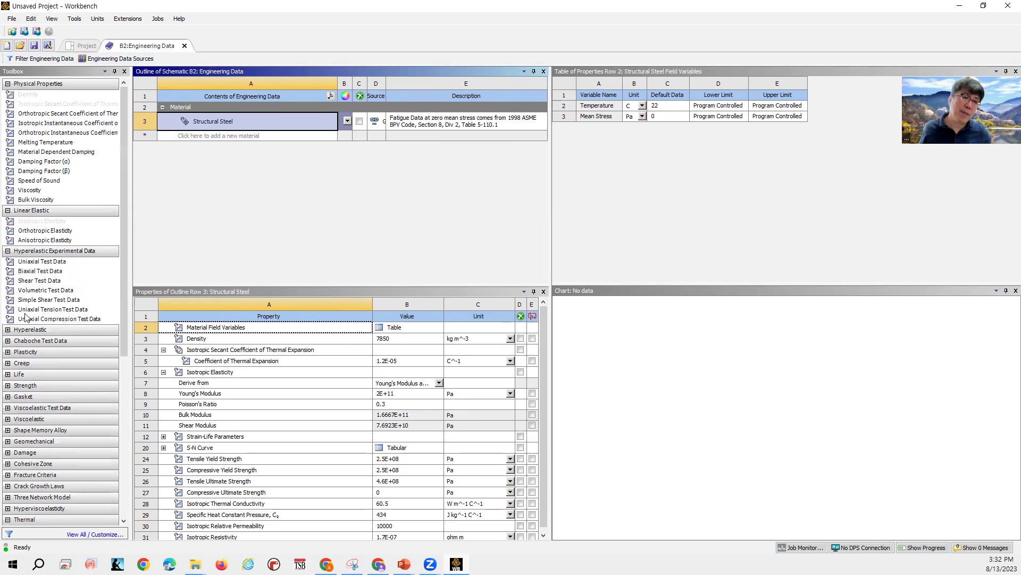
click(39, 60)
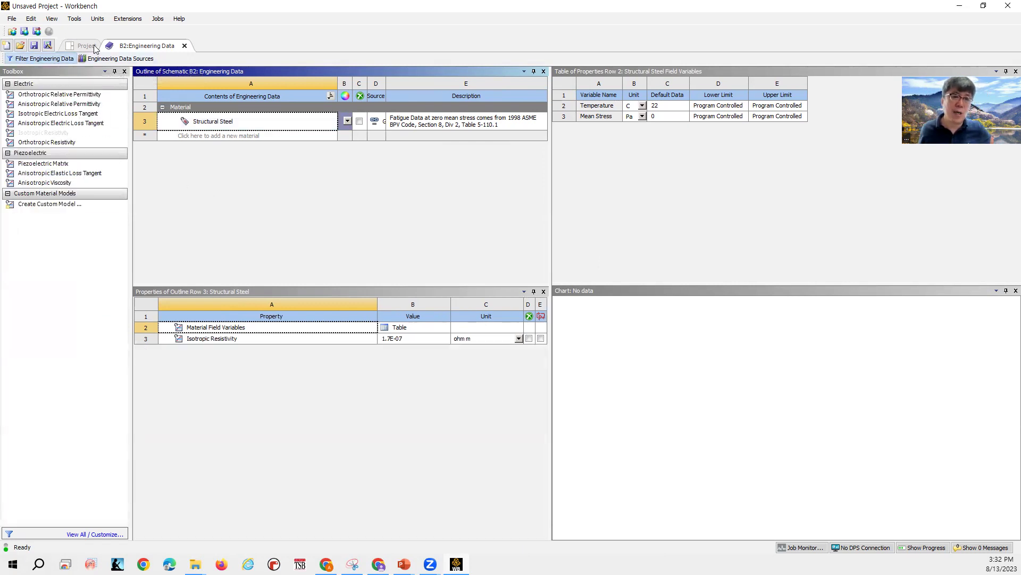
Check Electric system B in the Project Schematic, return to its Engineering Data, and set Structural Steel's Isotropic Resistivity unit to ohm cm
click(95, 46)
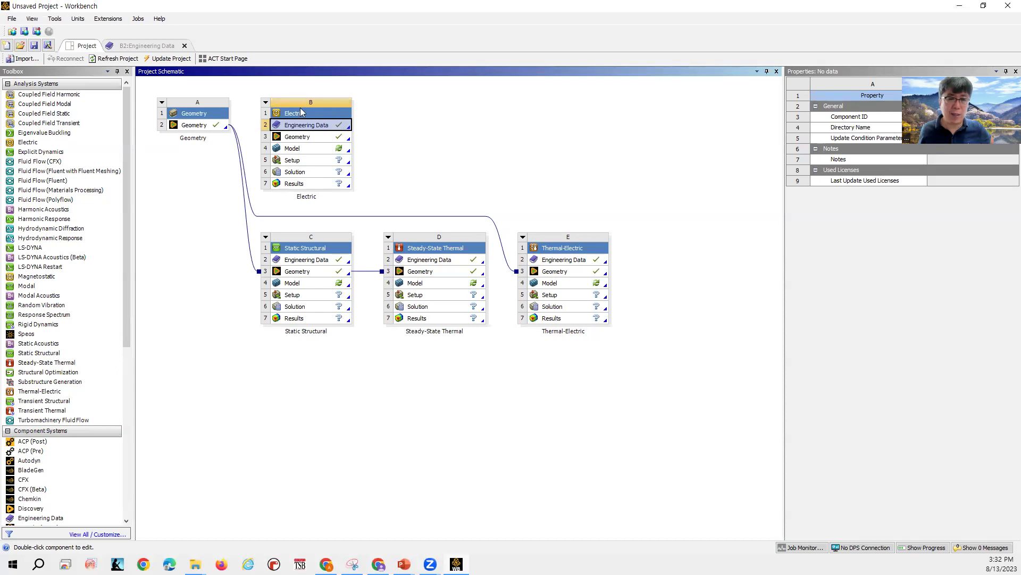
click(139, 46)
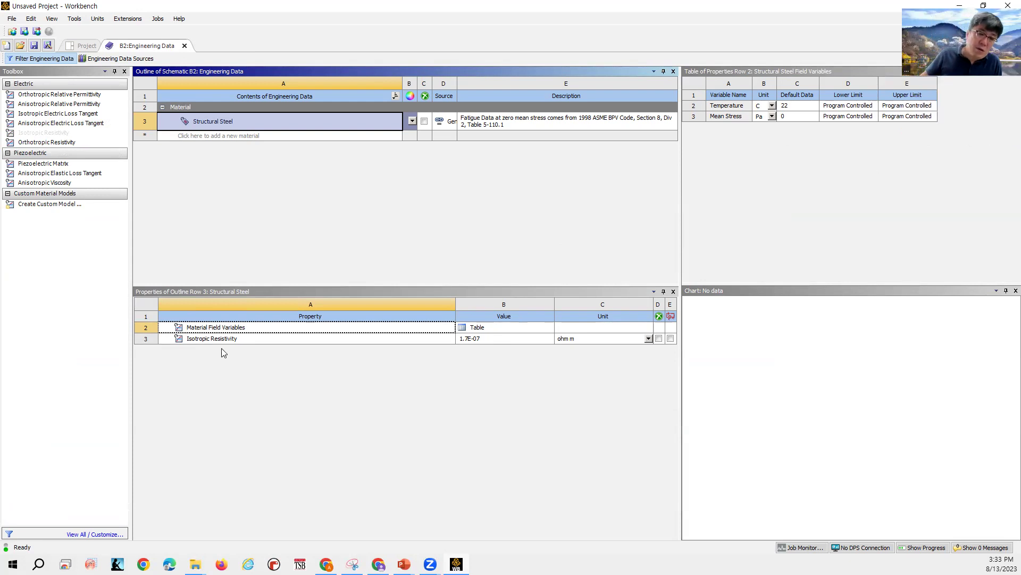
click(239, 339)
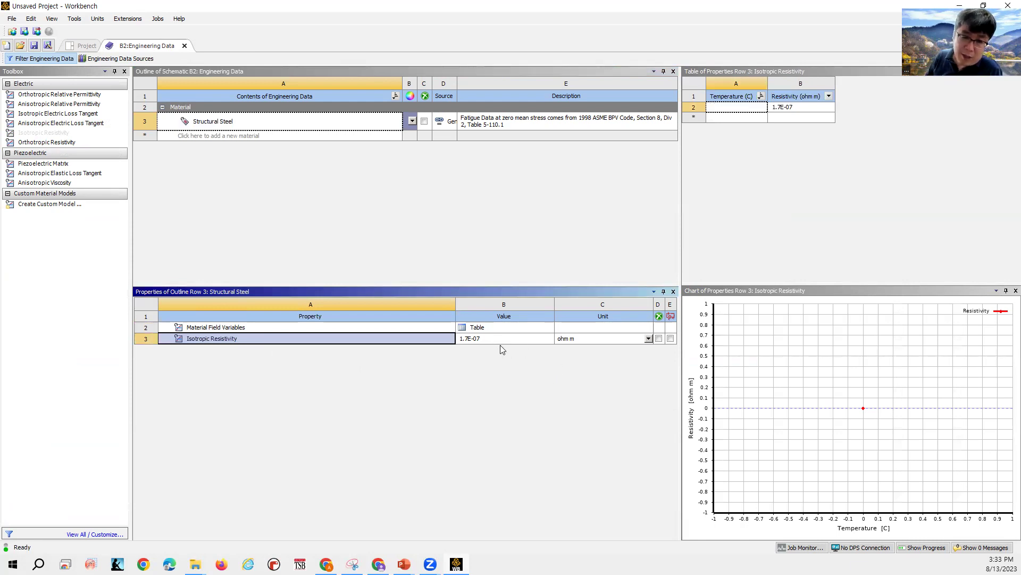
click(577, 340)
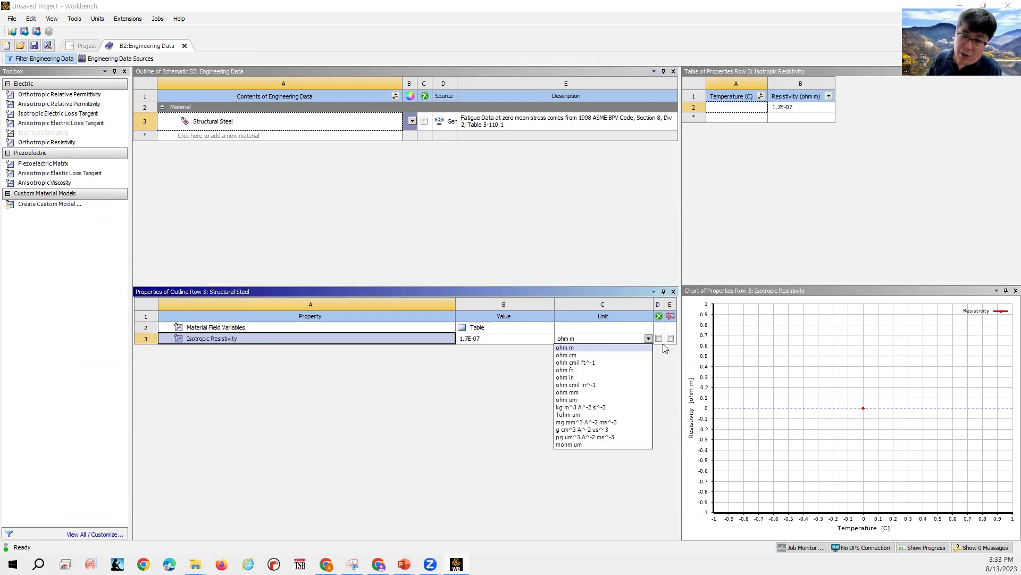
click(566, 355)
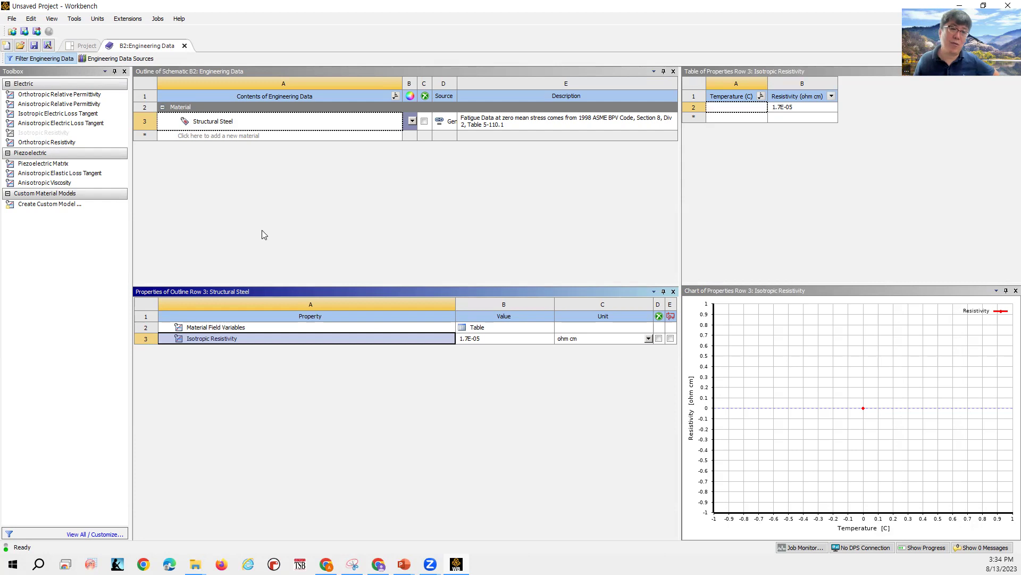
Show the Engineering Data Sources, enlarge the source list, and look through the available material libraries
click(134, 60)
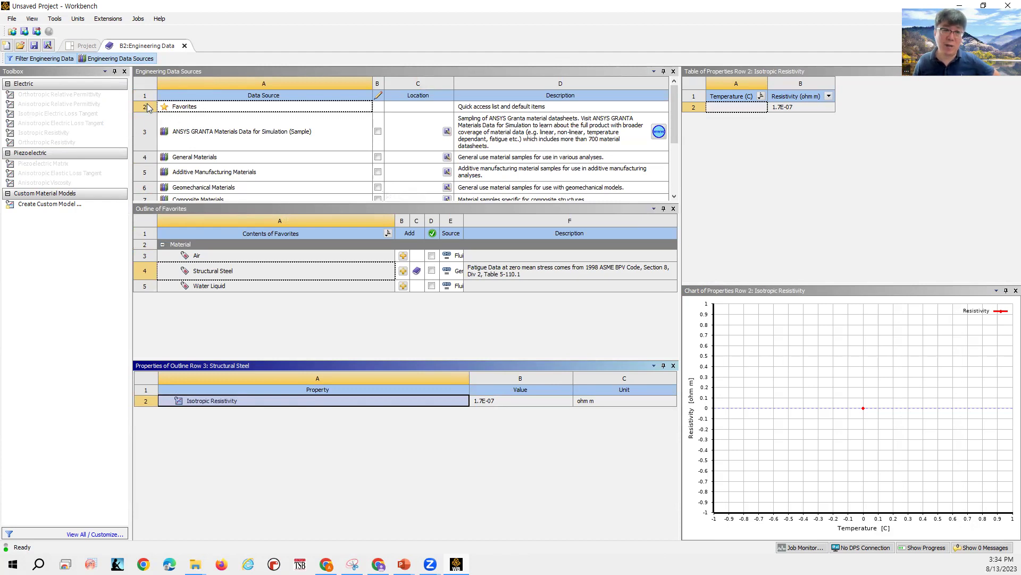
drag(460, 202, 460, 247)
scroll(232, 148, down, 3)
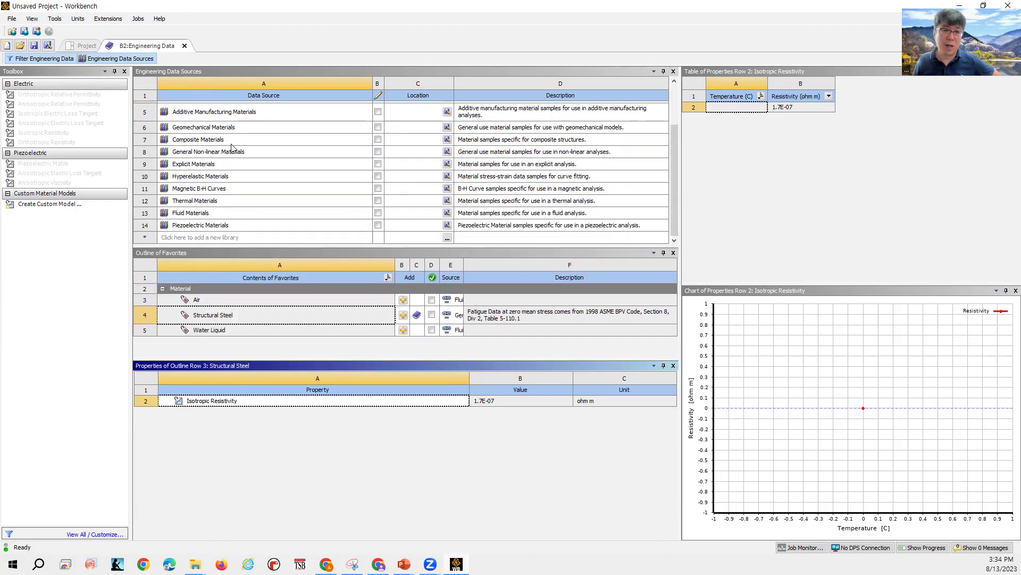
scroll(204, 184, up, 3)
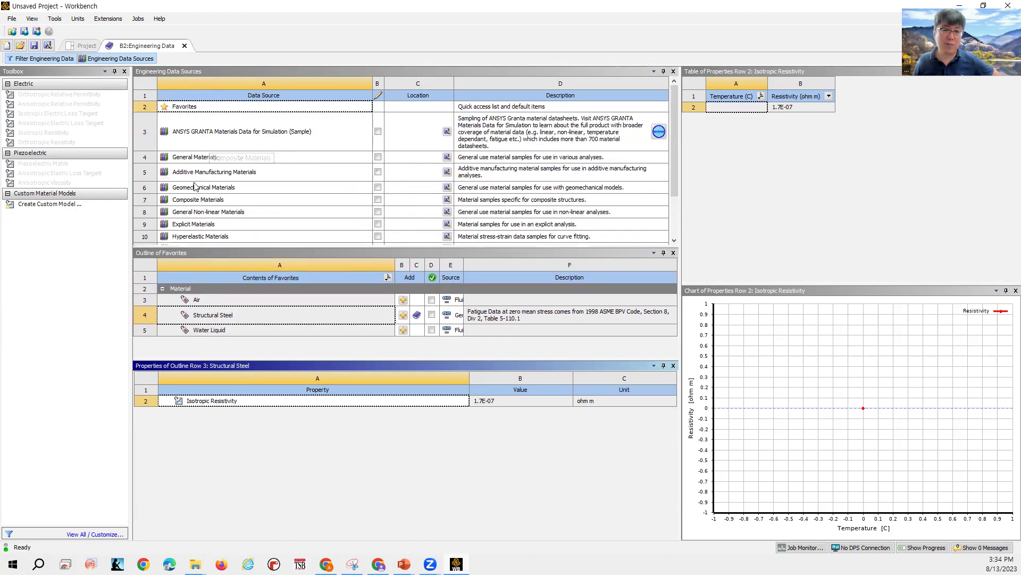
Browse the ANSYS GRANTA Materials Data for Simulation (Sample) library and inspect the resistivity of Stainless steel, 316, annealed
click(216, 133)
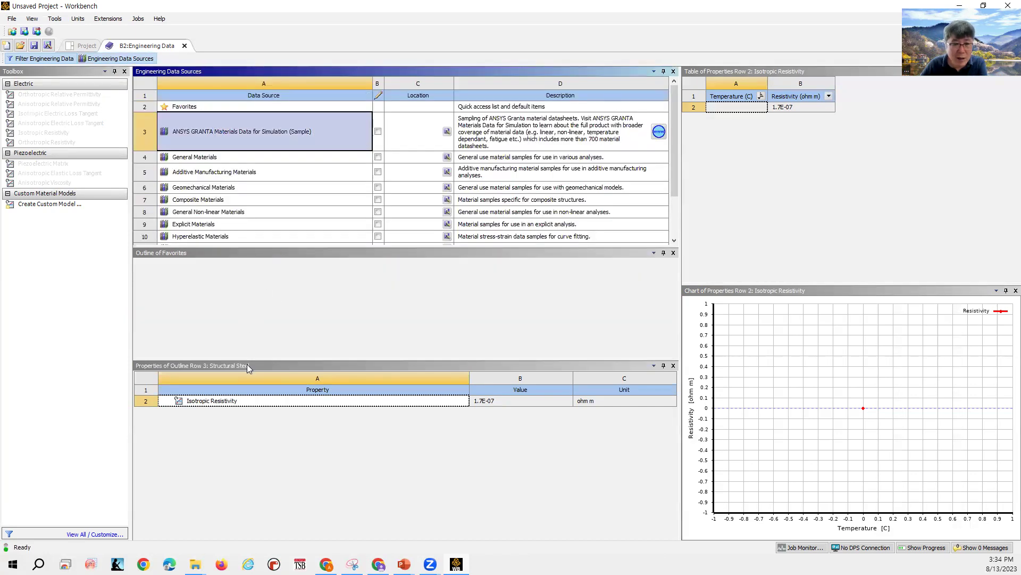
drag(280, 356, 283, 469)
click(236, 362)
click(258, 380)
scroll(259, 368, down, 10)
scroll(261, 374, down, 2)
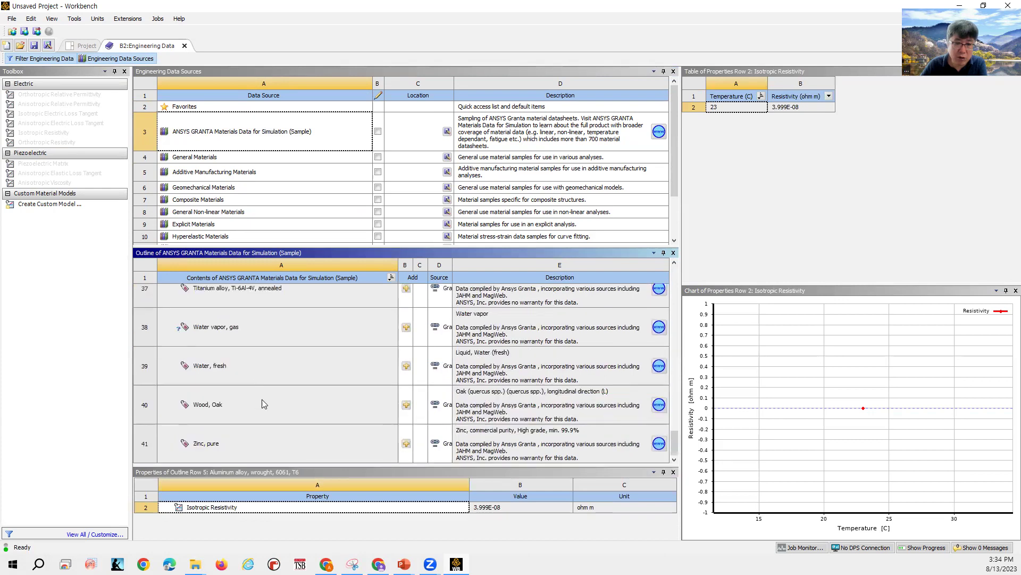
drag(281, 467, 258, 377)
scroll(265, 345, up, 5)
scroll(264, 347, down, 3)
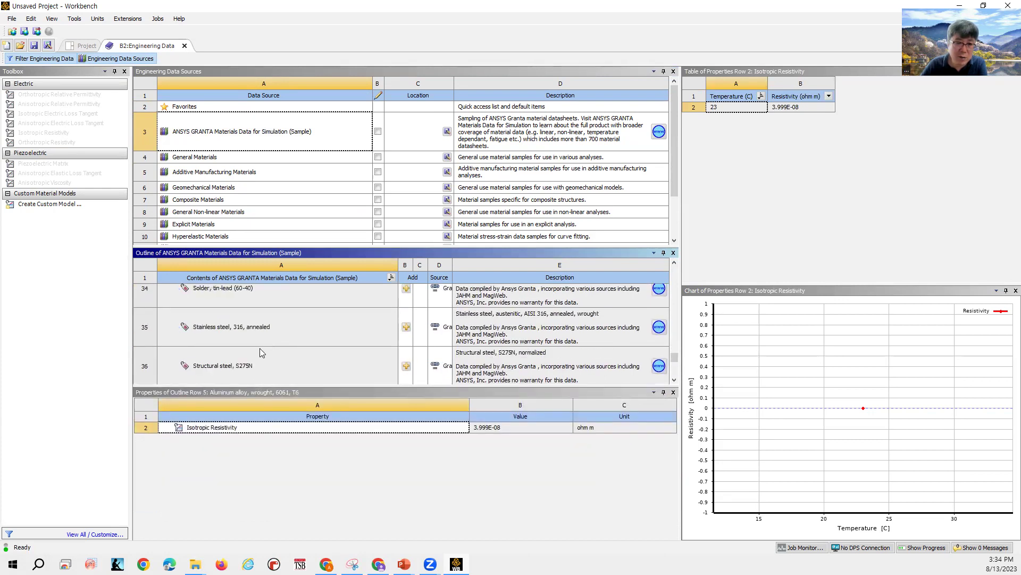
click(226, 337)
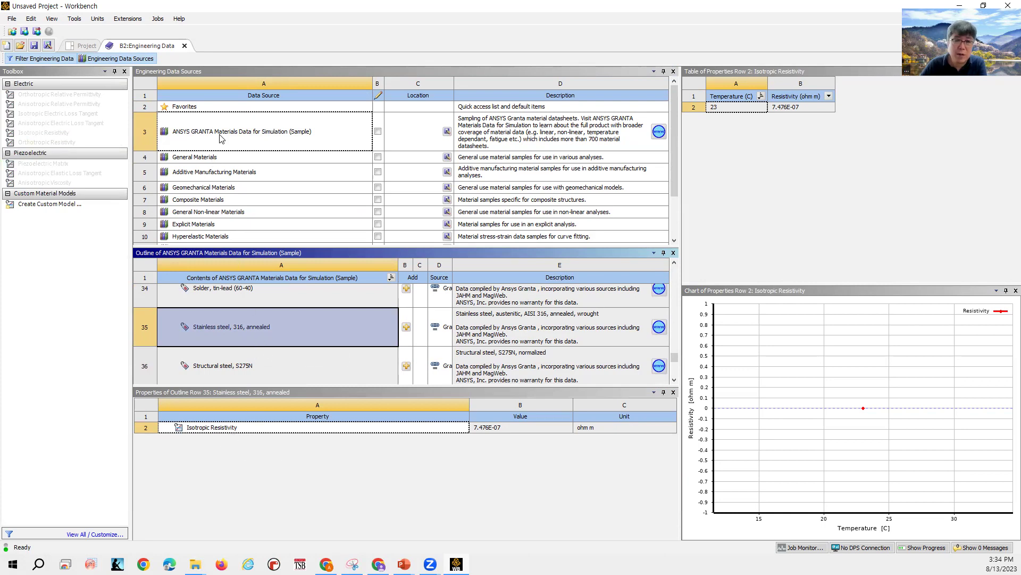
Open the General Materials library and compare the electric properties of its materials from Gray Cast Iron to Titanium Alloy, including Polyethylene
click(211, 158)
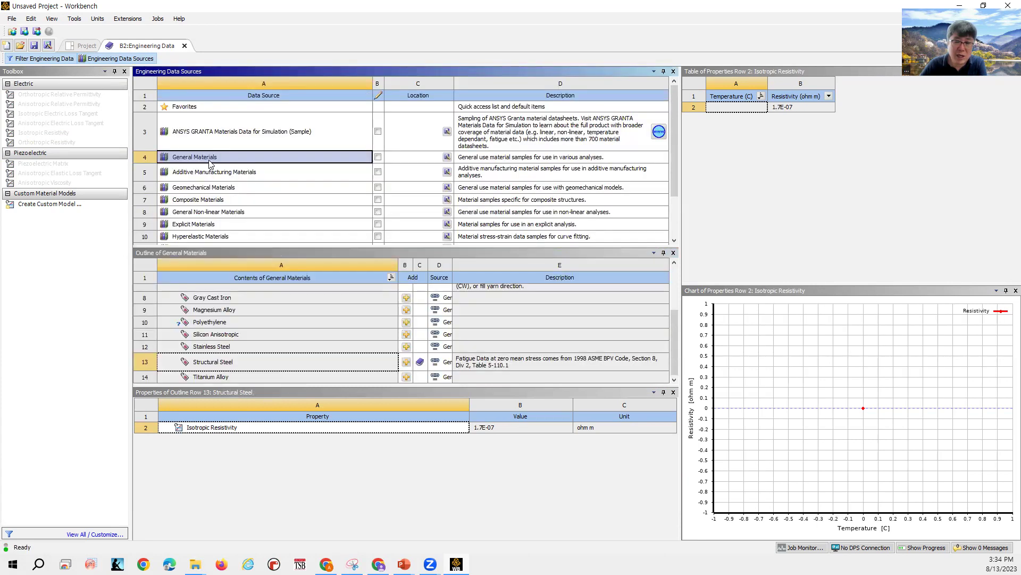
click(215, 298)
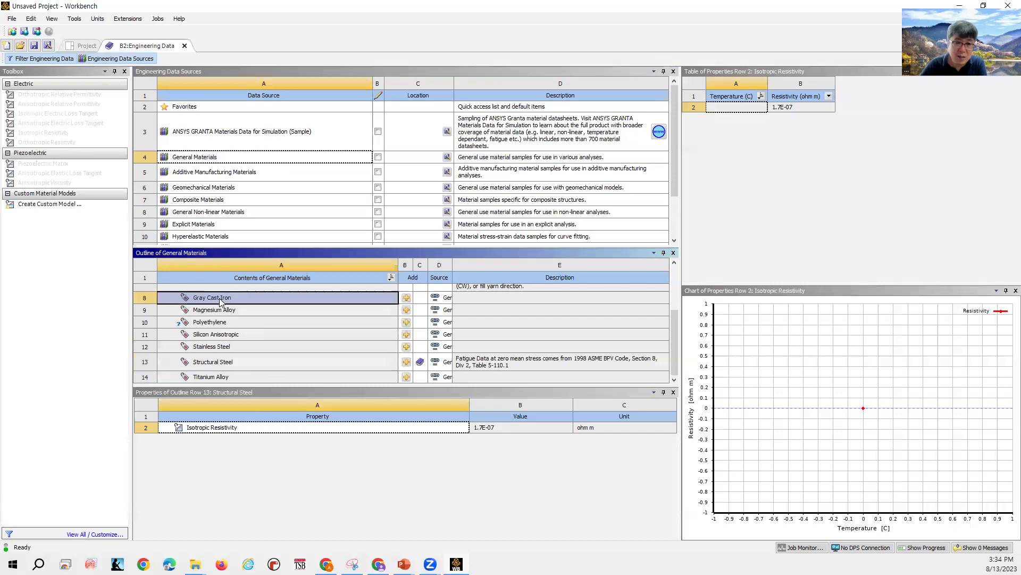
click(238, 313)
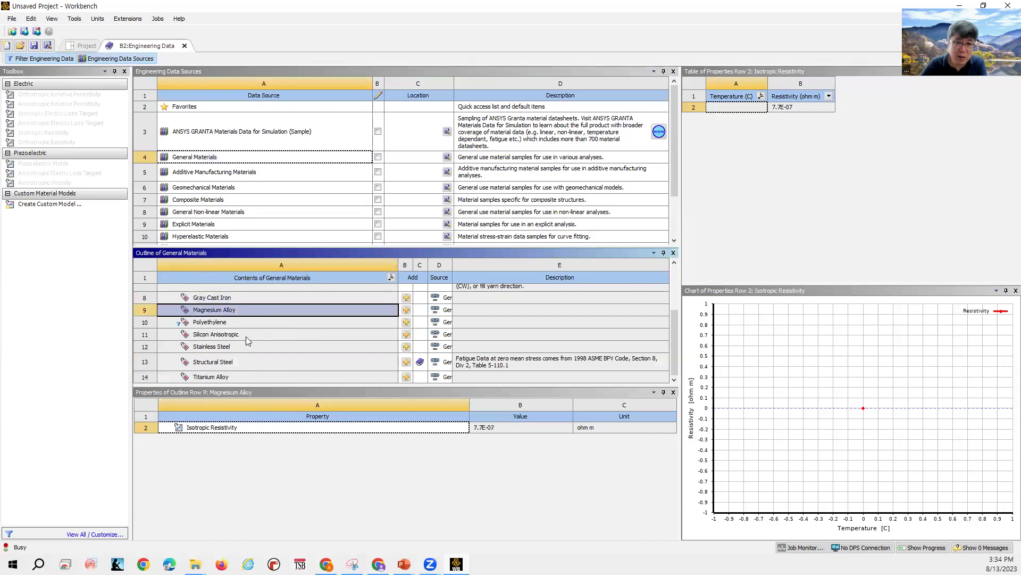
click(246, 336)
click(249, 347)
click(252, 362)
click(255, 376)
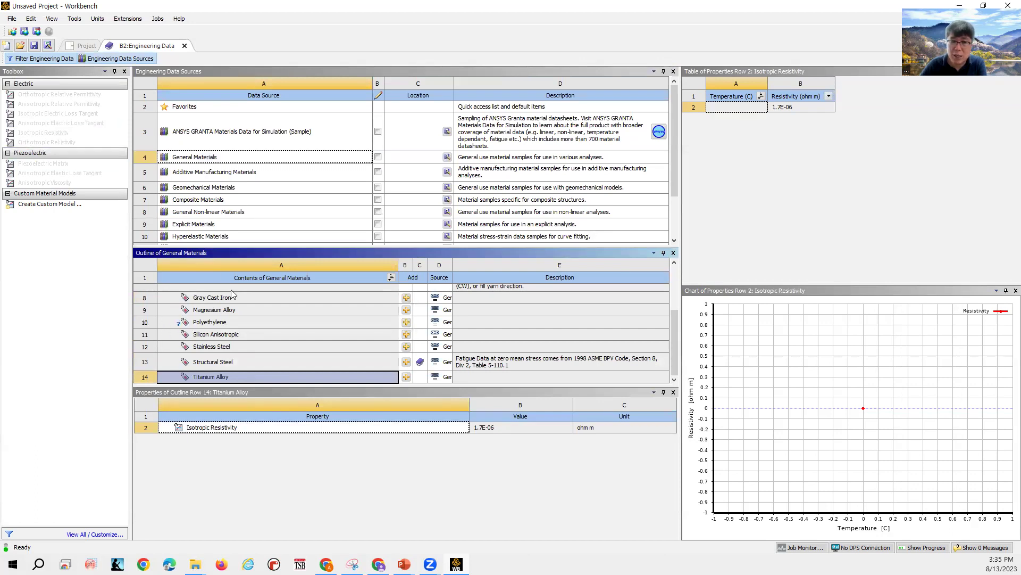
click(248, 320)
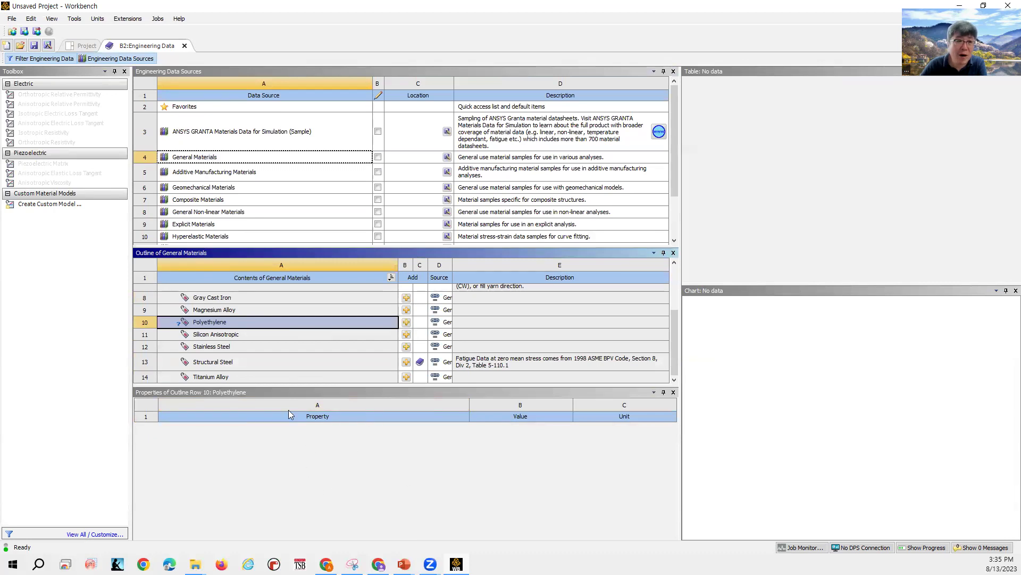
Try to add the Isotropic Resistivity property to a material in the General Materials library
click(41, 141)
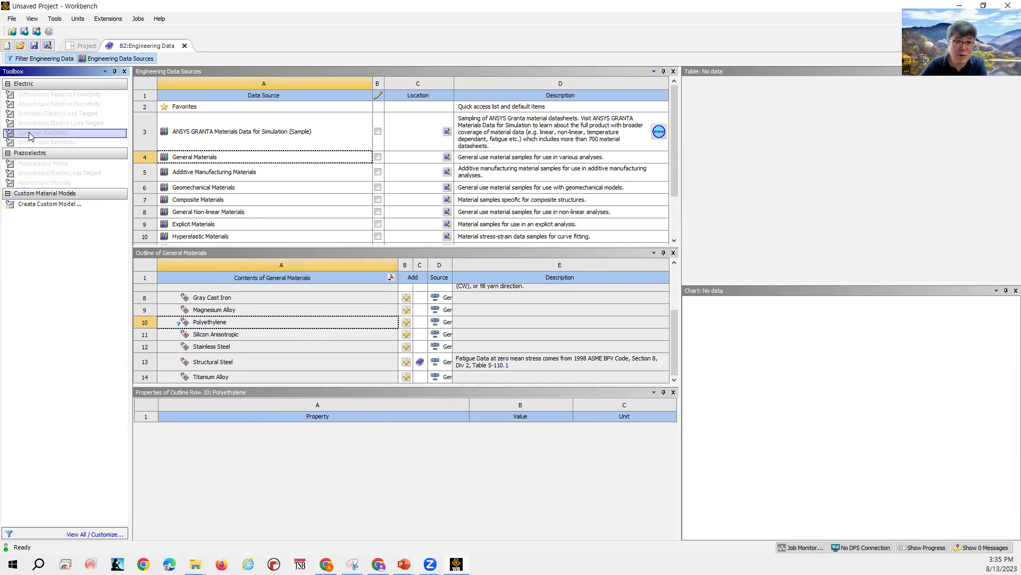
drag(28, 132, 215, 336)
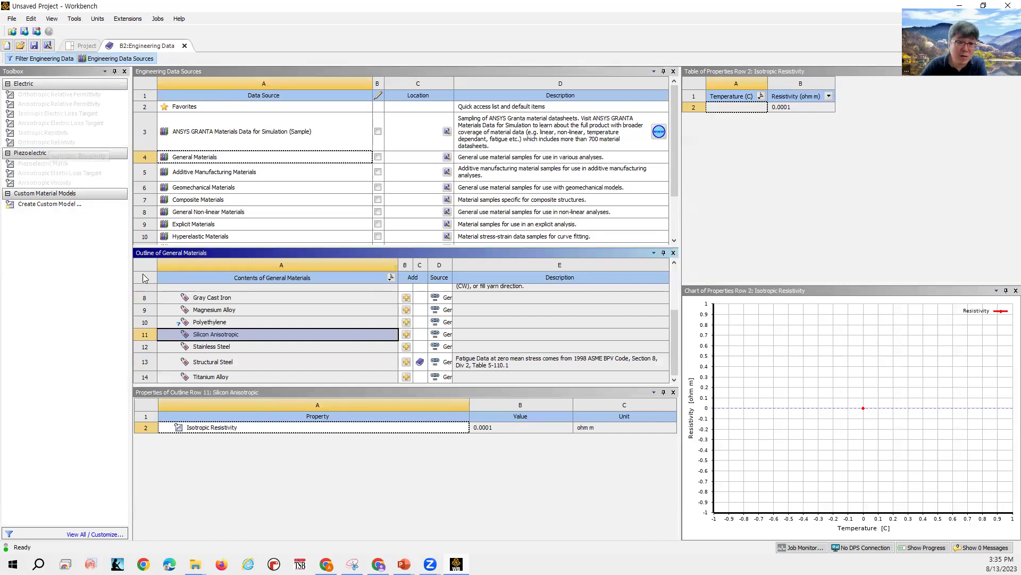
click(32, 135)
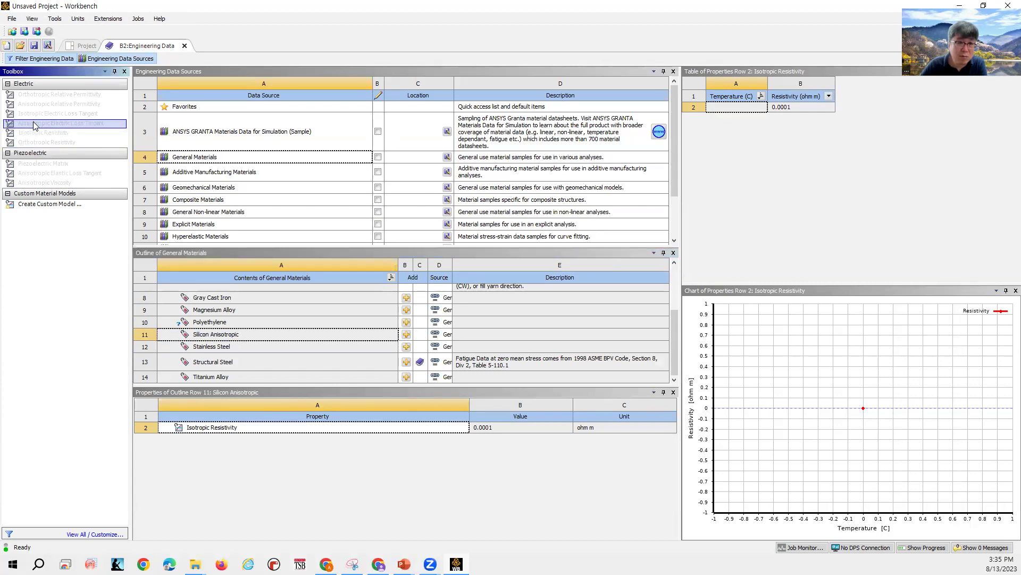
right_click(33, 125)
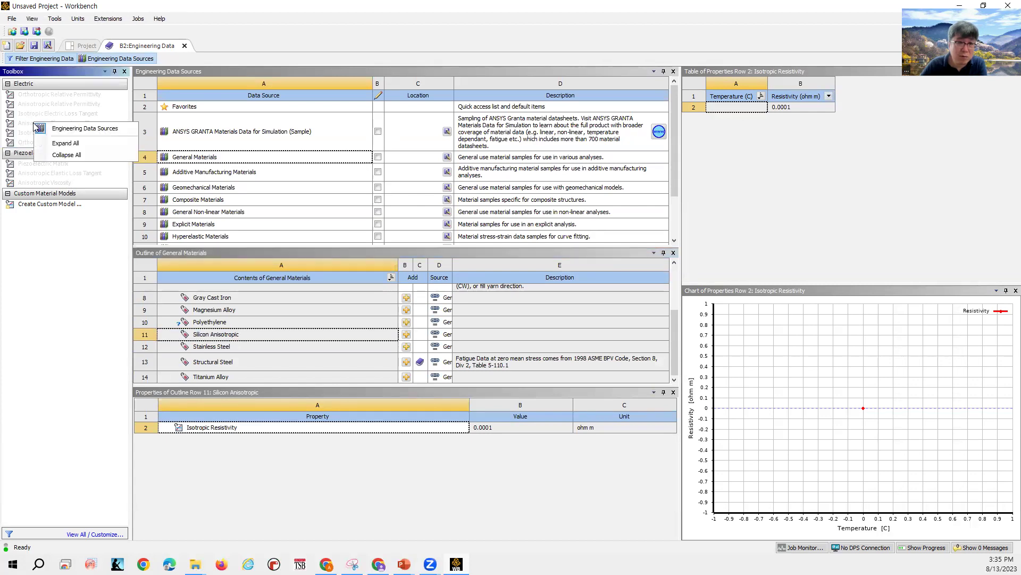
click(288, 340)
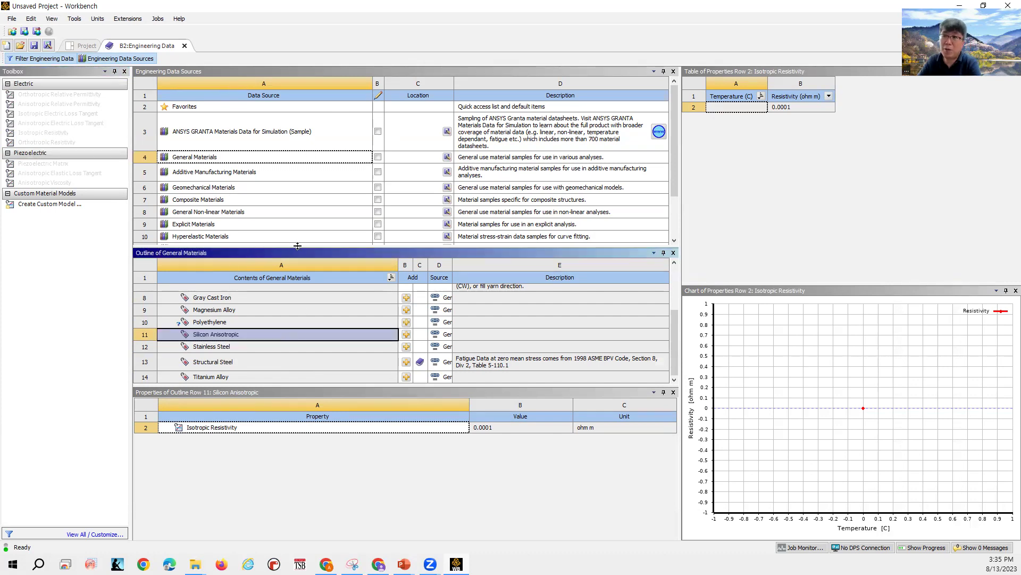
Inspect the isotropic resistivity of Stainless Steel, Structural Steel and Titanium Alloy in General Materials
click(238, 348)
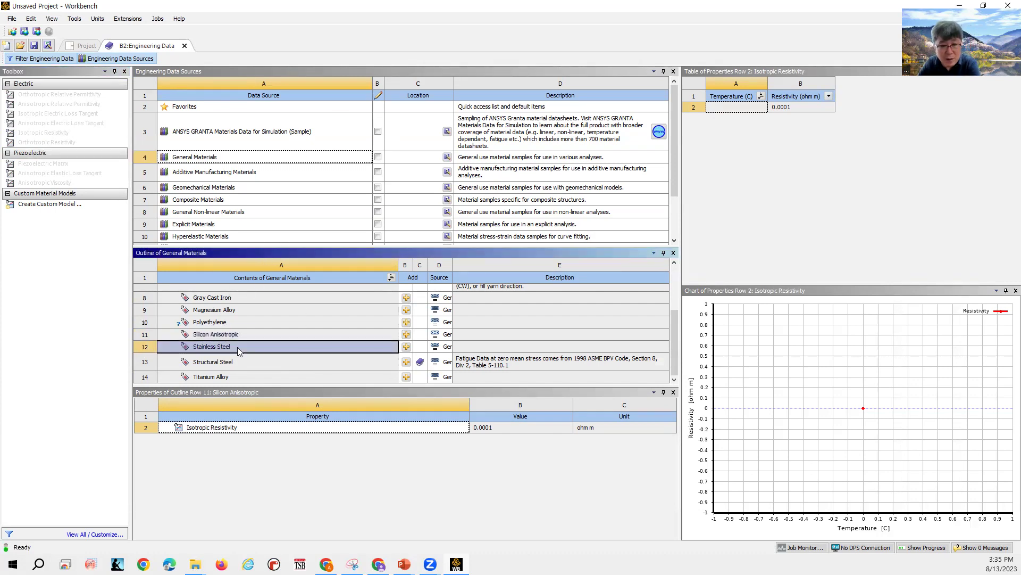
click(265, 362)
click(266, 376)
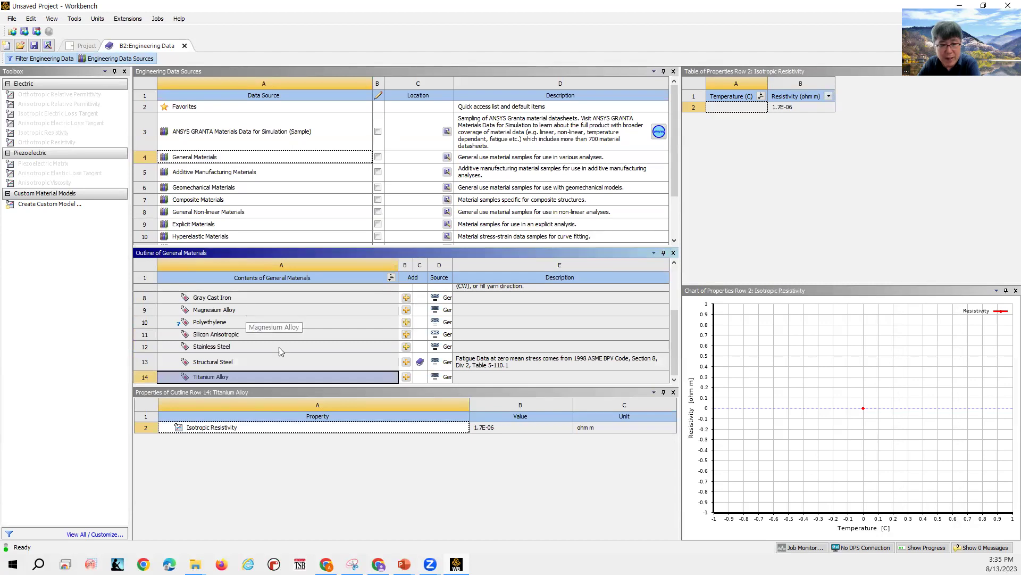
Reopen the Electric system's Engineering Data from the project schematic and add Aluminum Alloy from the General Materials library
scroll(284, 330, up, 5)
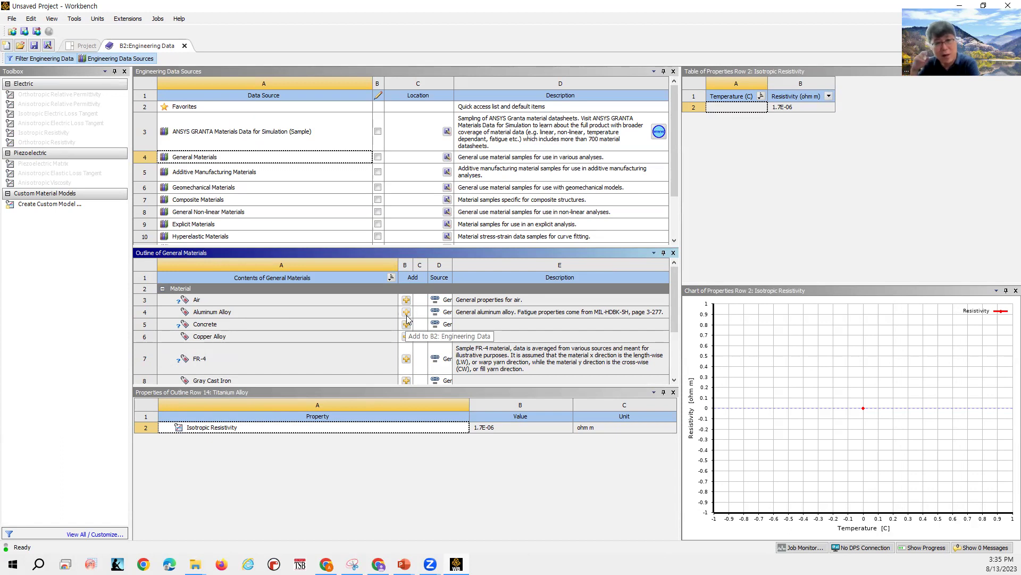
click(85, 46)
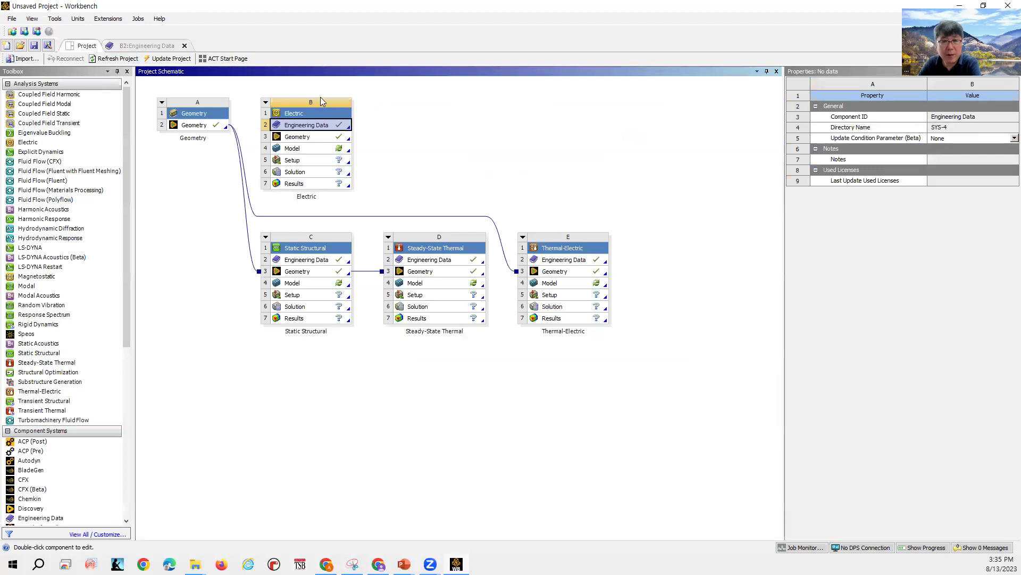
double_click(312, 129)
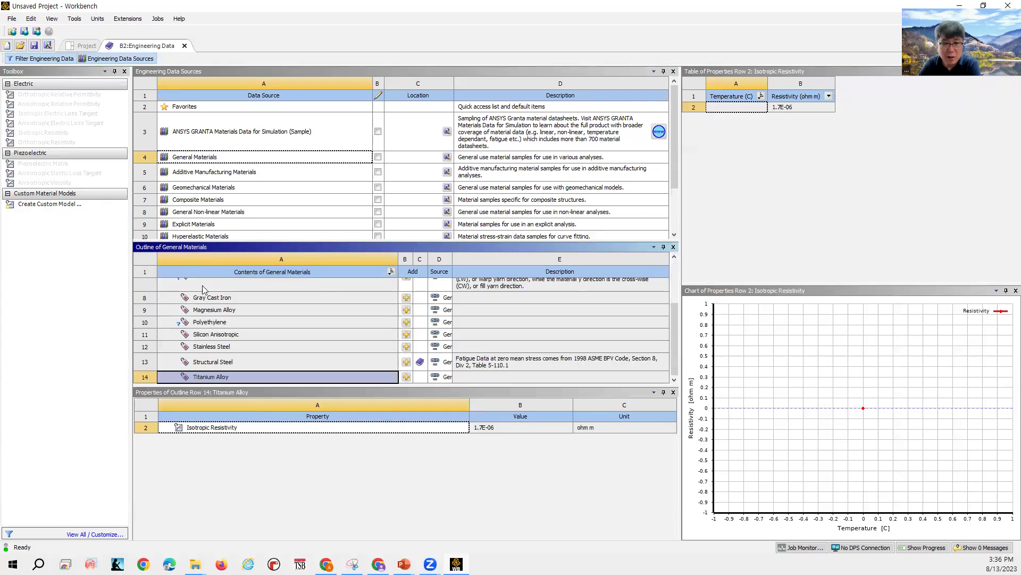
scroll(278, 310, up, 3)
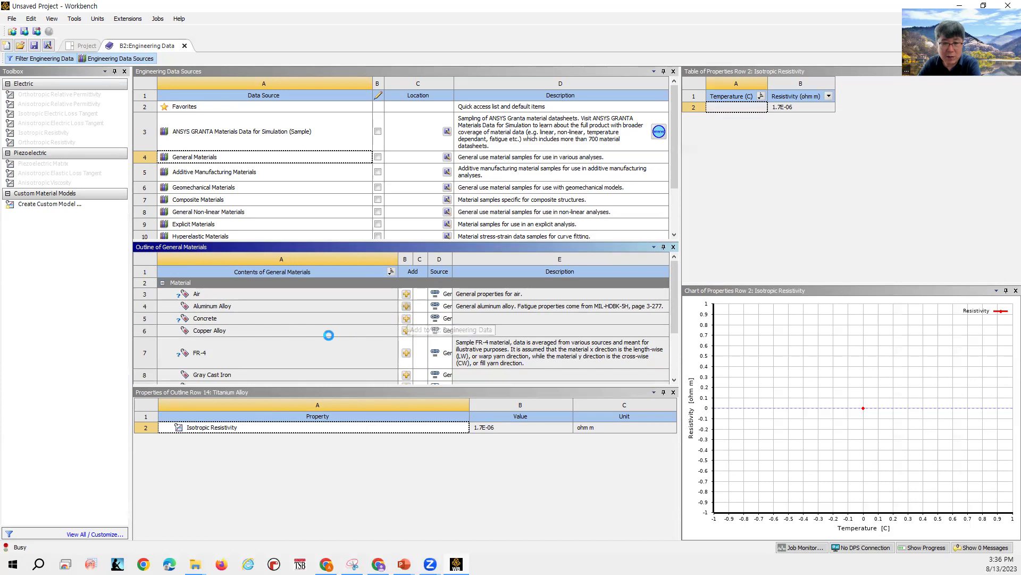
scroll(371, 332, down, 3)
scroll(387, 314, up, 3)
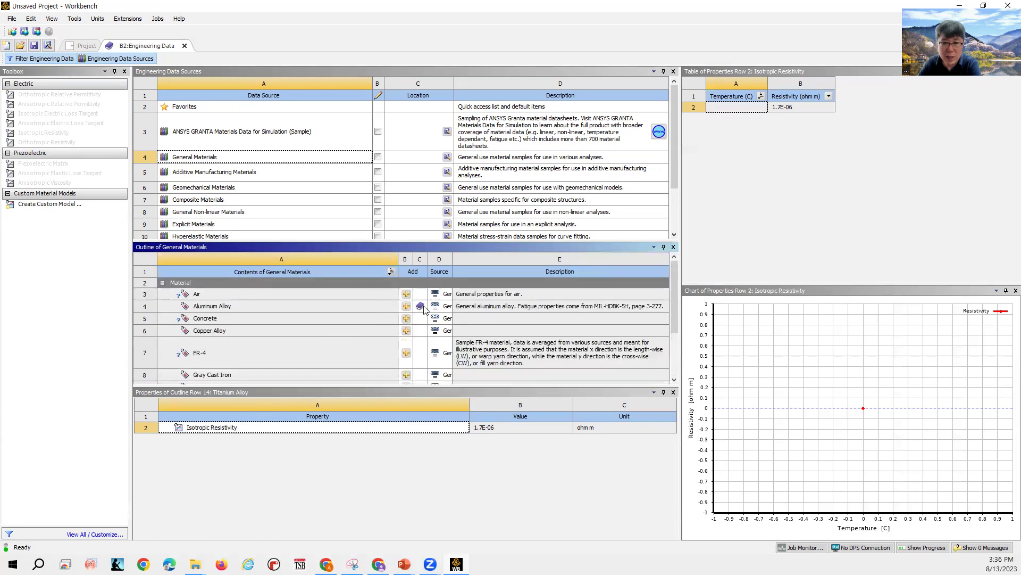
Add a second copy of Aluminum Alloy from General Materials to the Electric system's Engineering Data
click(421, 308)
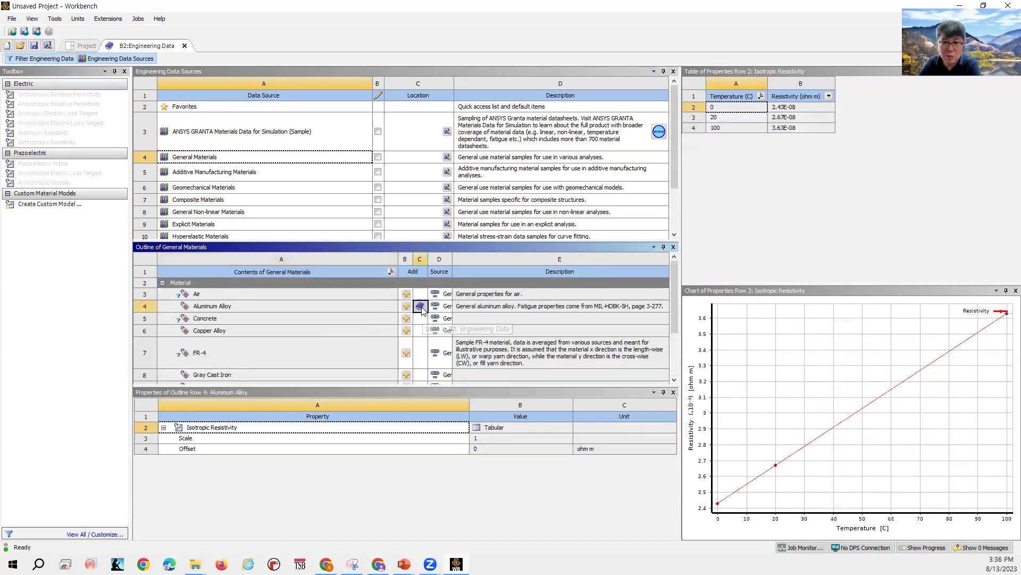
right_click(422, 311)
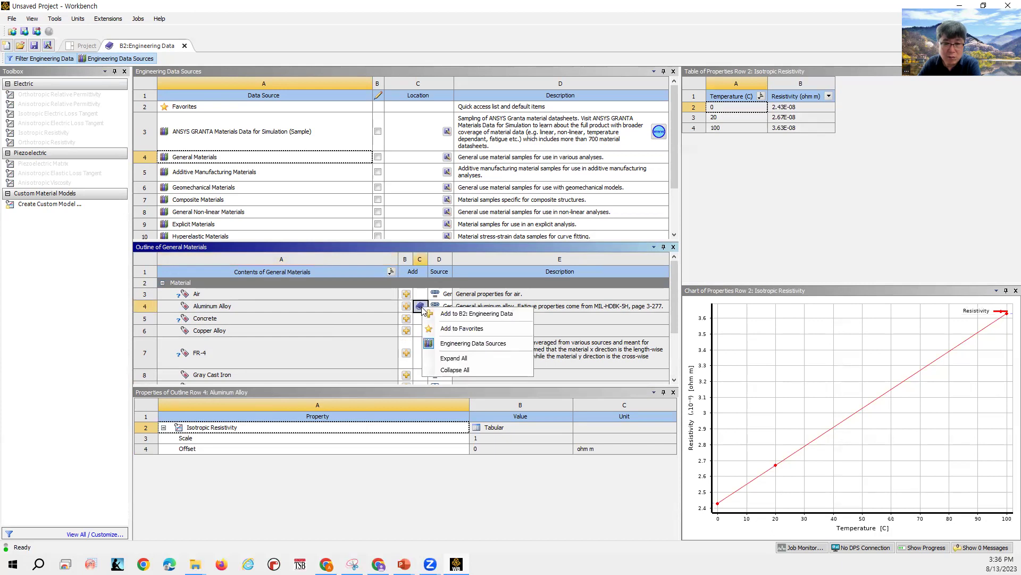
click(406, 306)
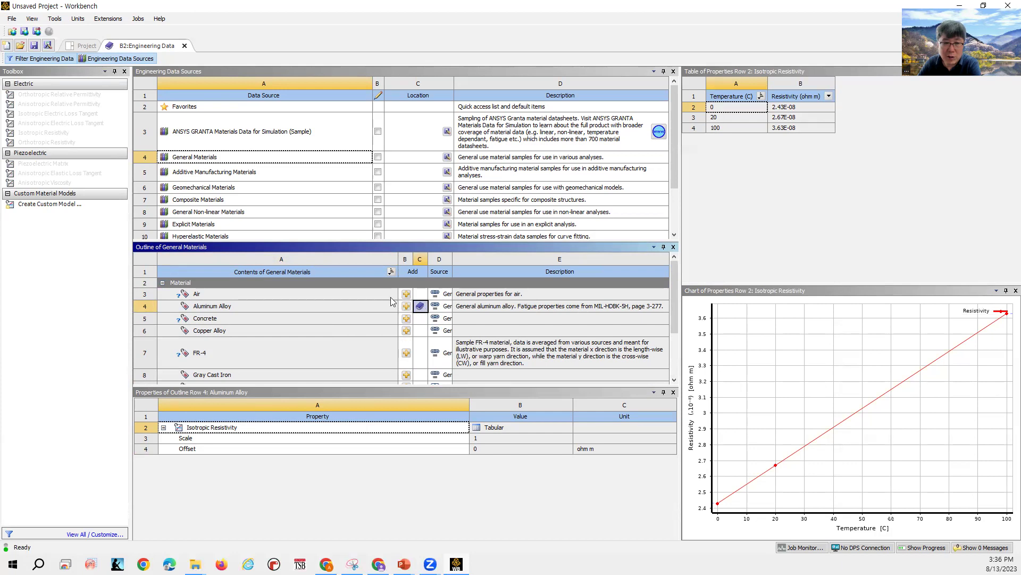
click(210, 159)
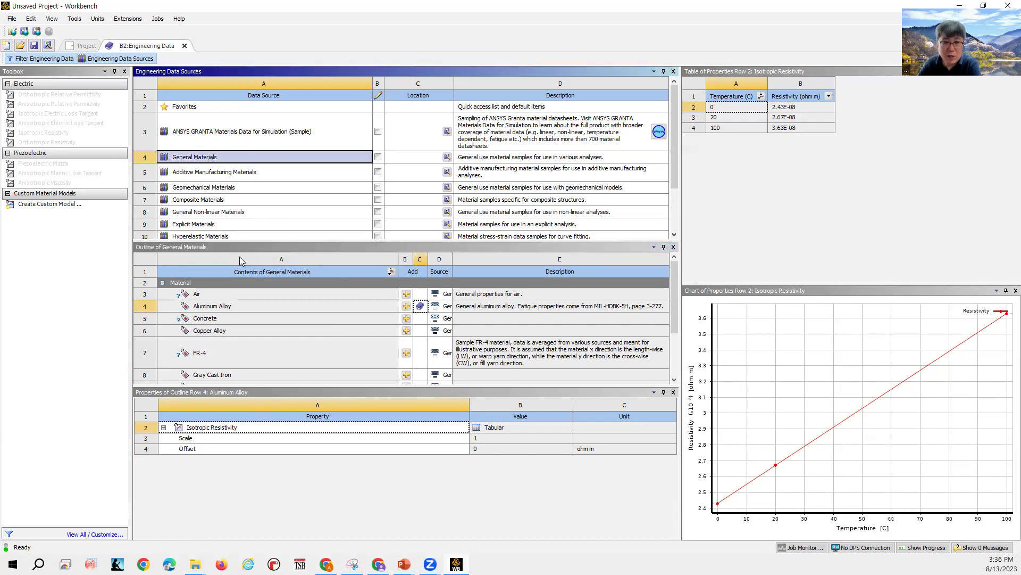
click(254, 306)
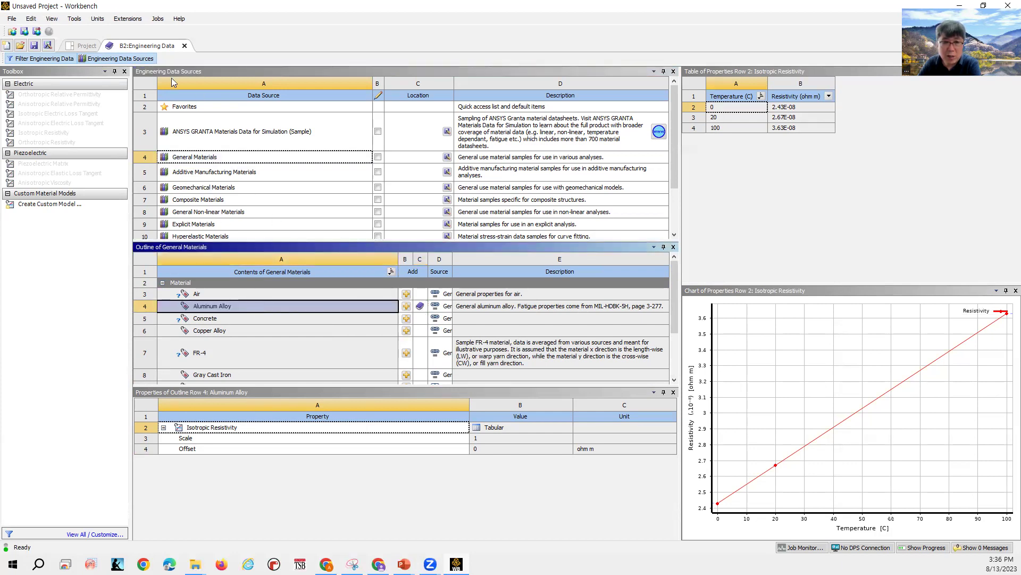
Return from the data source libraries to the Electric system's own material list and inspect its aluminum and steel entries
click(130, 60)
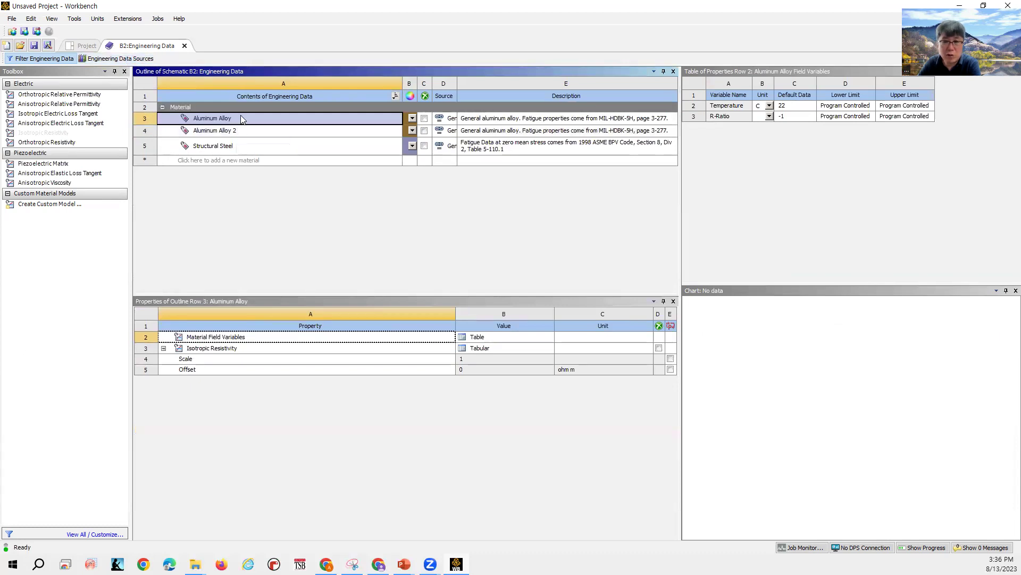
click(245, 128)
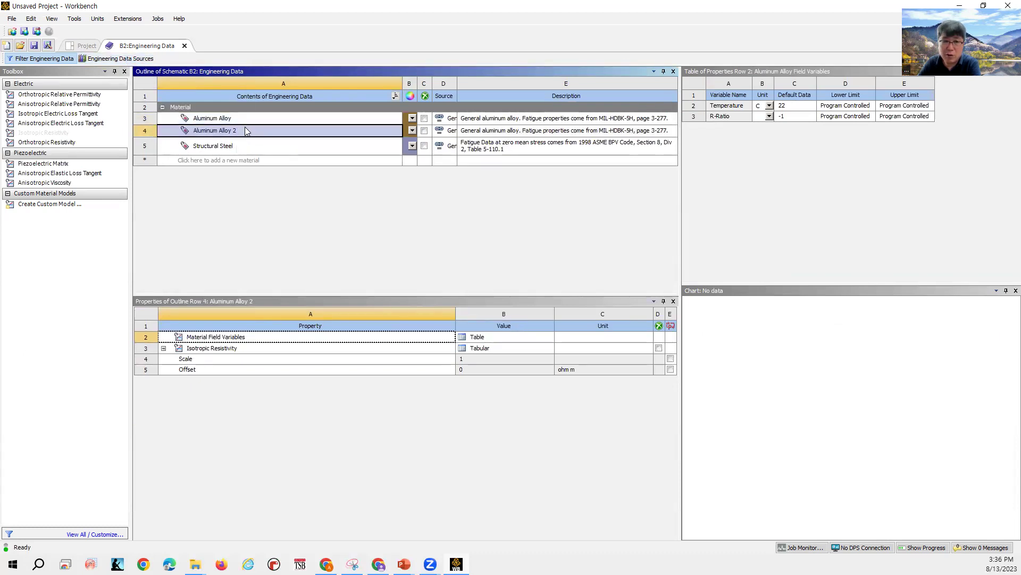
click(240, 147)
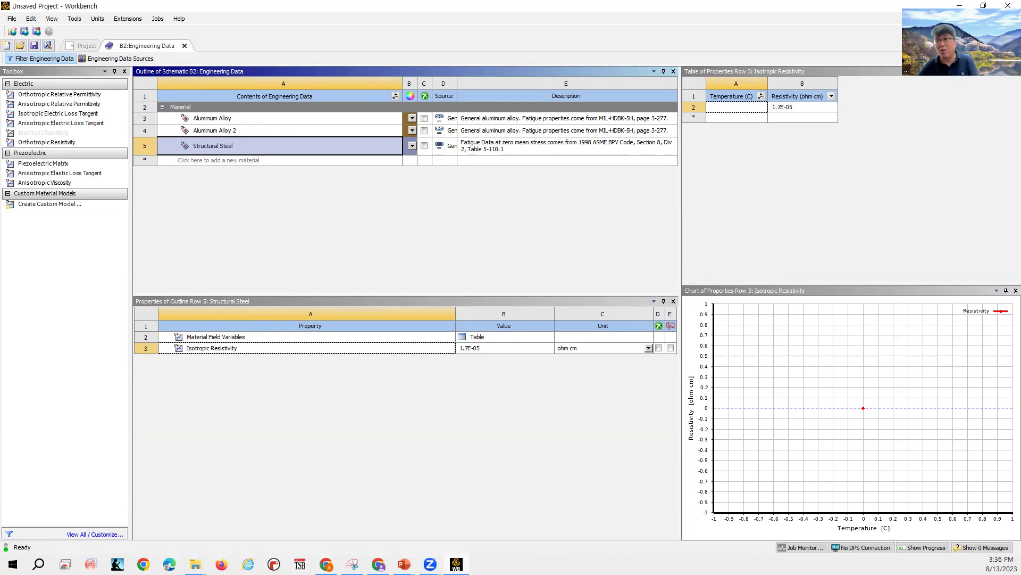
Rename the material Aluminum Alloy 2 as 2000Al
click(248, 131)
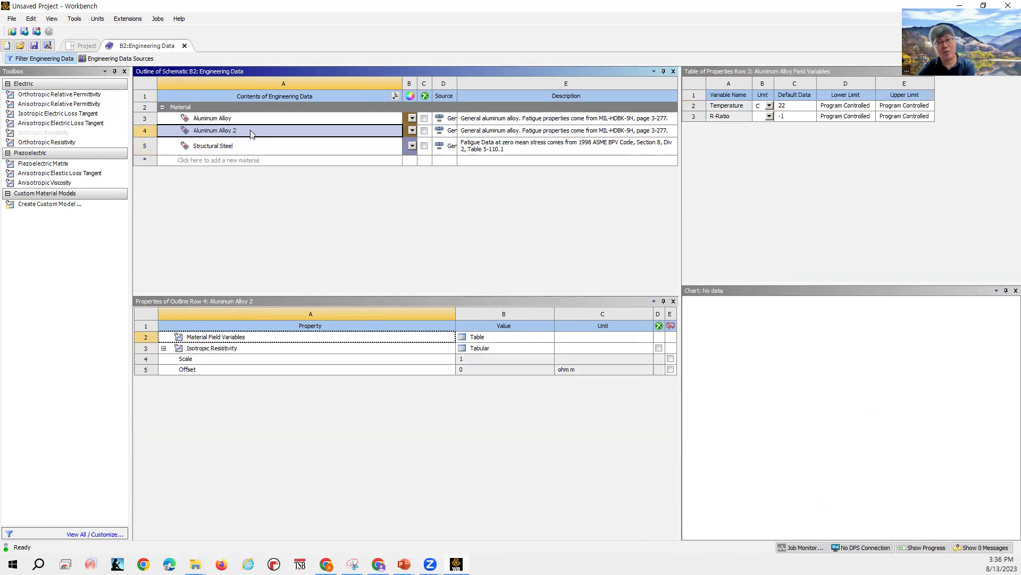
click(251, 132)
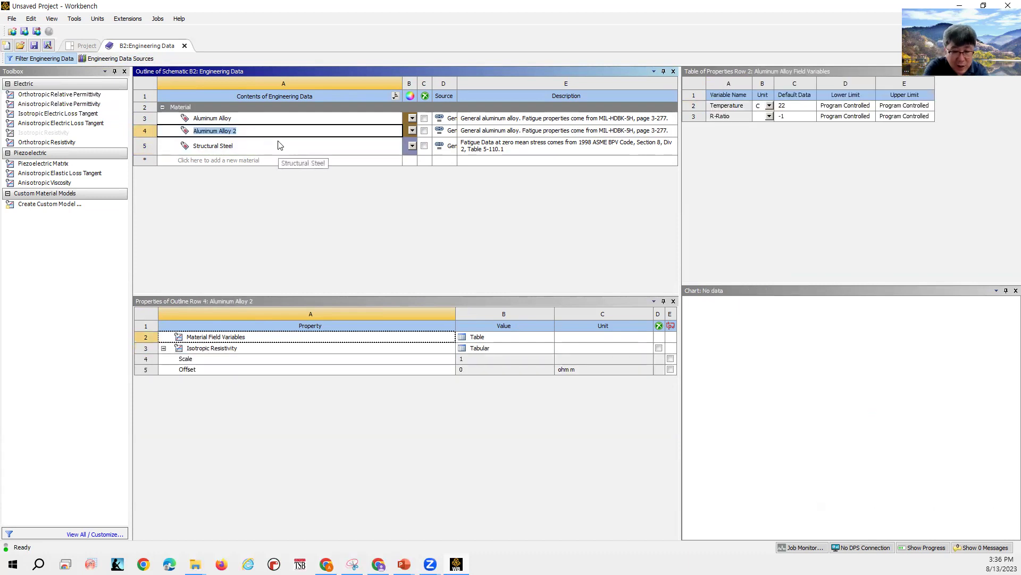
text(Al)
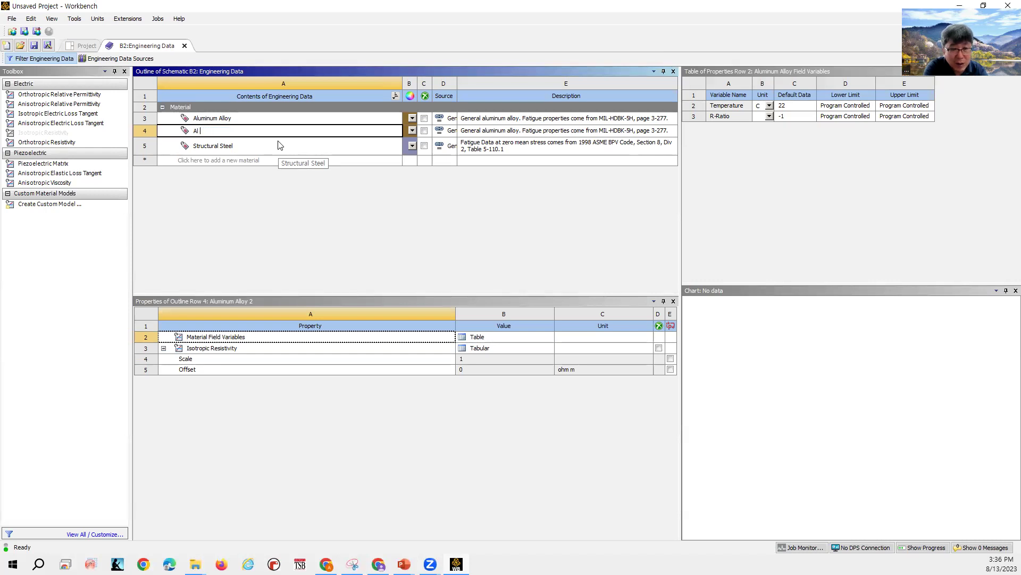
key(BackSpace)
key(BackSpace)
text(Heat)
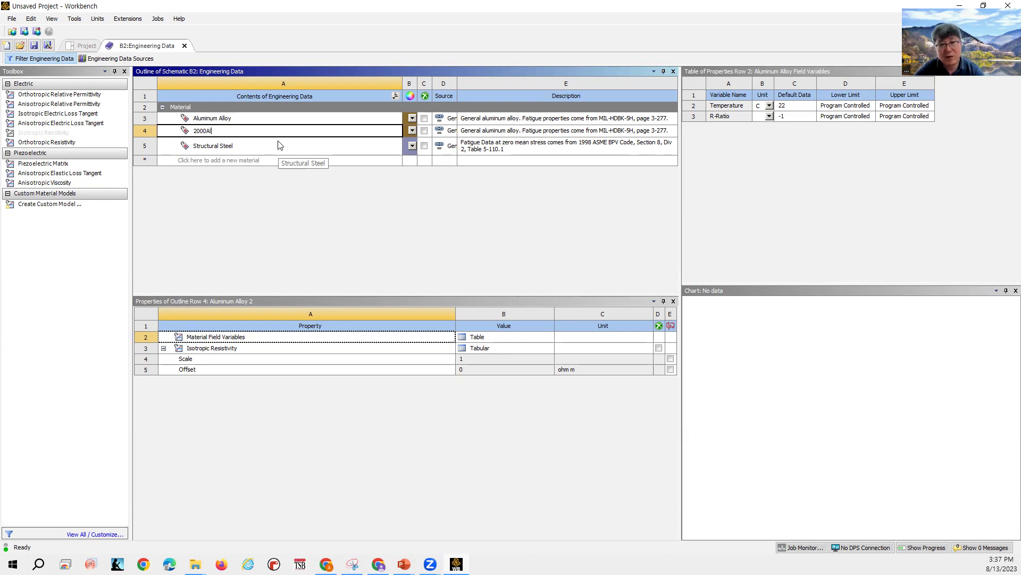
click(300, 230)
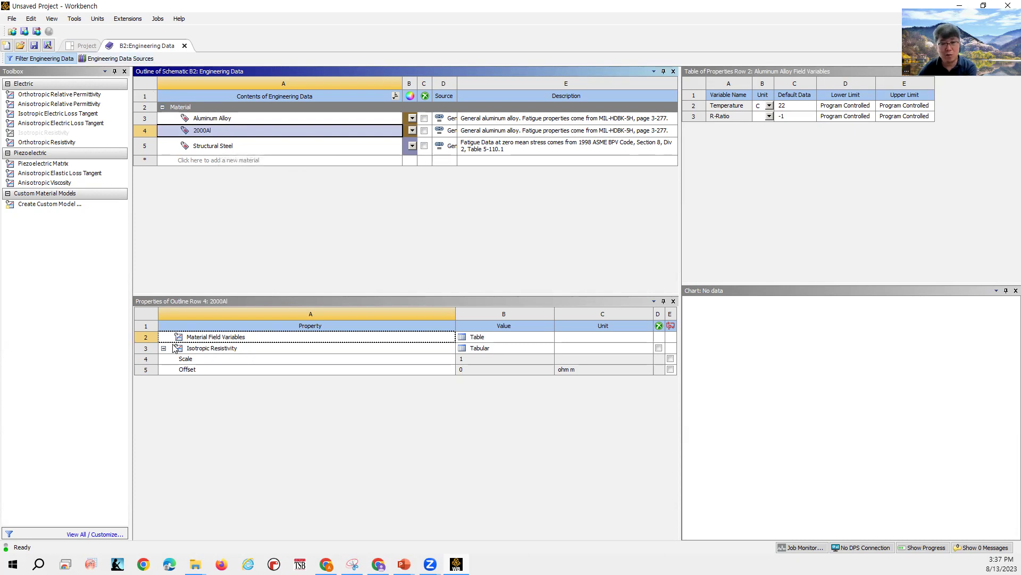
Compare how isotropic resistivity is defined for 2000Al and for Structural Steel
click(506, 349)
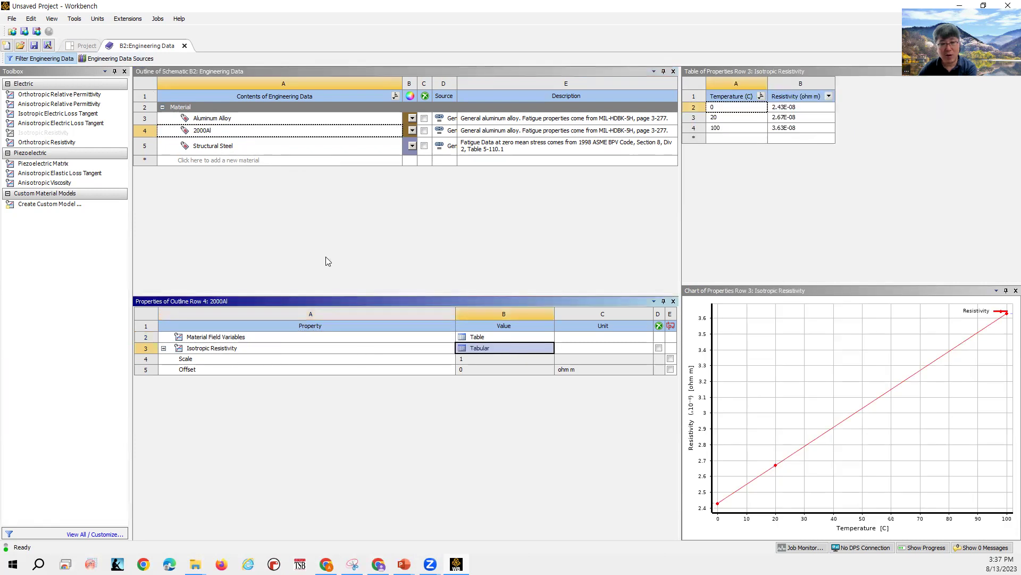
click(267, 141)
click(471, 346)
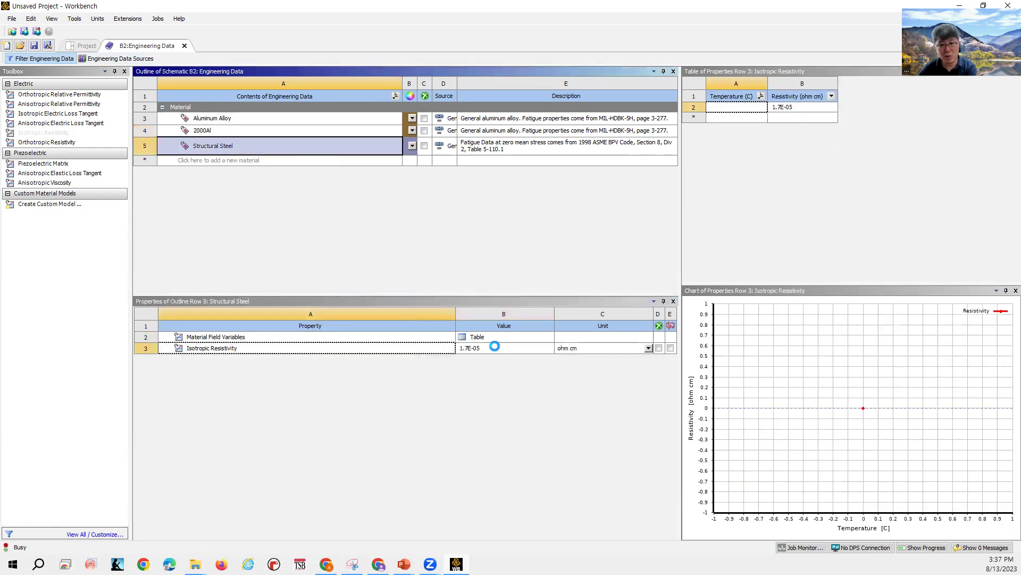
click(482, 348)
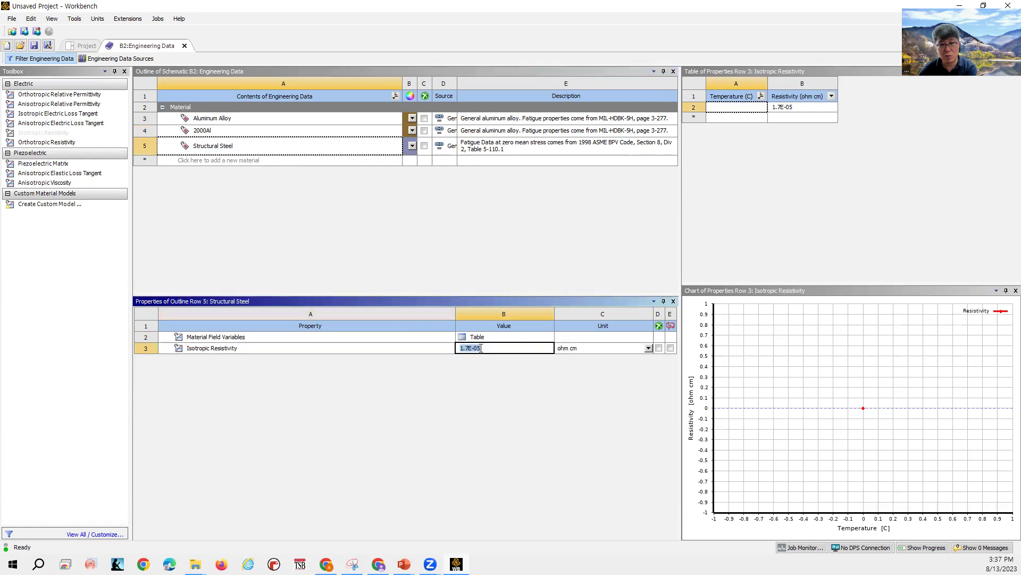
Examine the temperature and resistivity pairs in the isotropic resistivity table of 2000Al
click(270, 129)
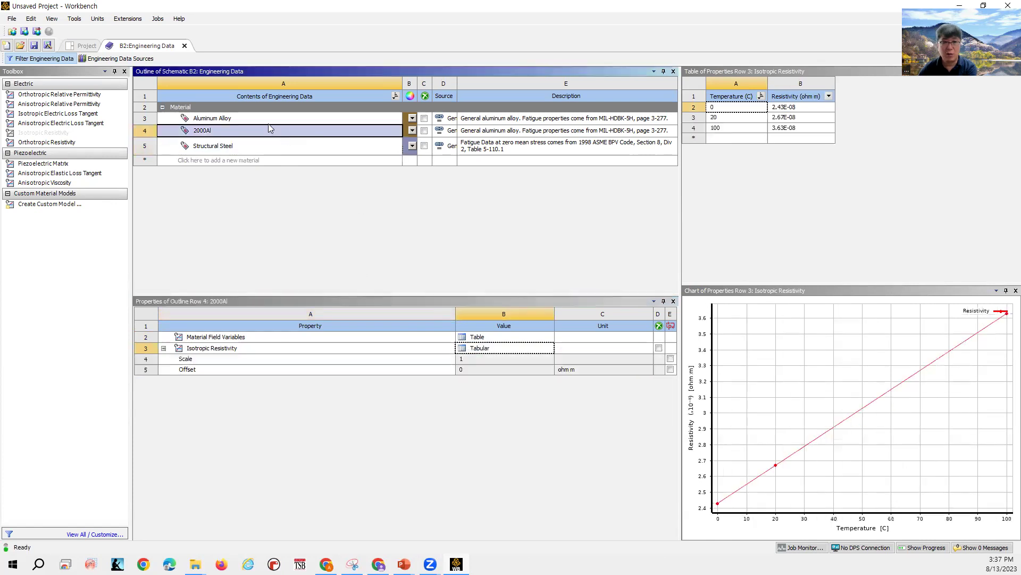
click(498, 349)
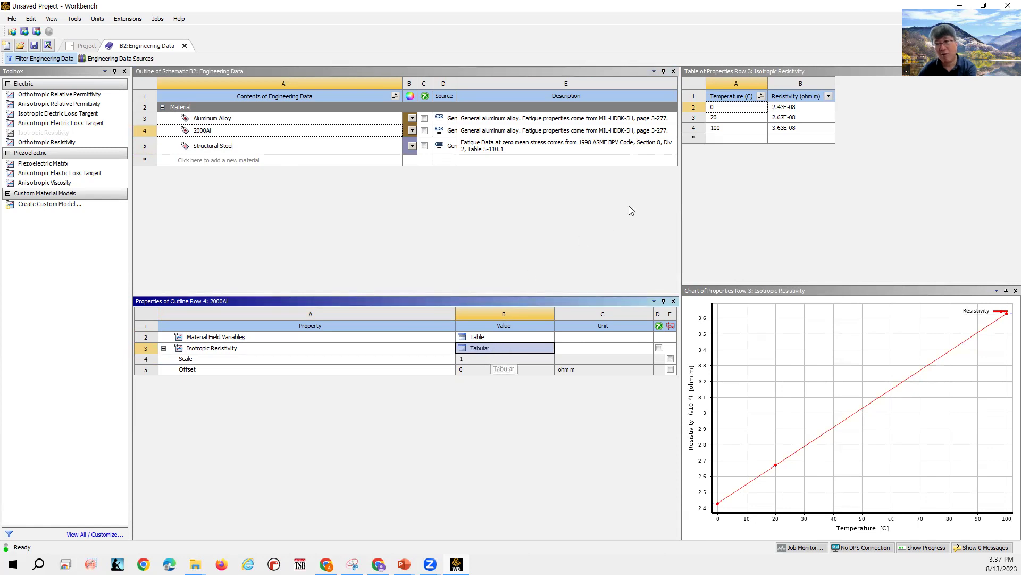
click(730, 110)
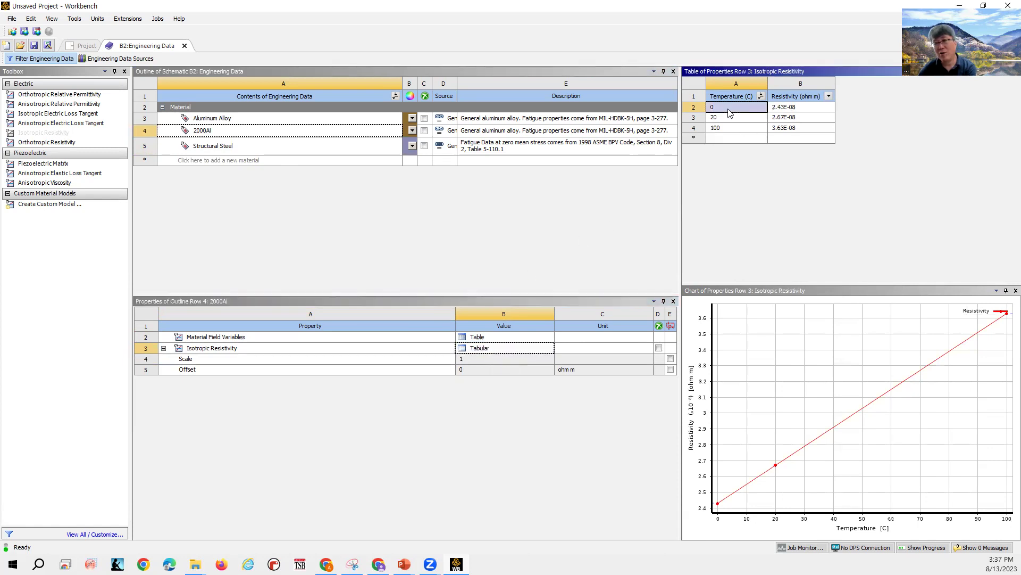
click(791, 109)
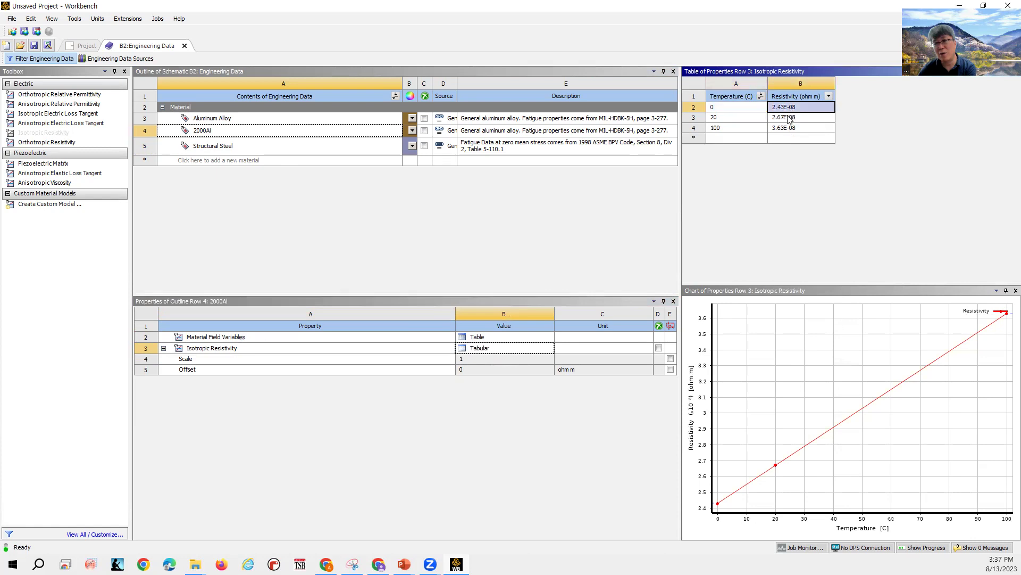
click(748, 119)
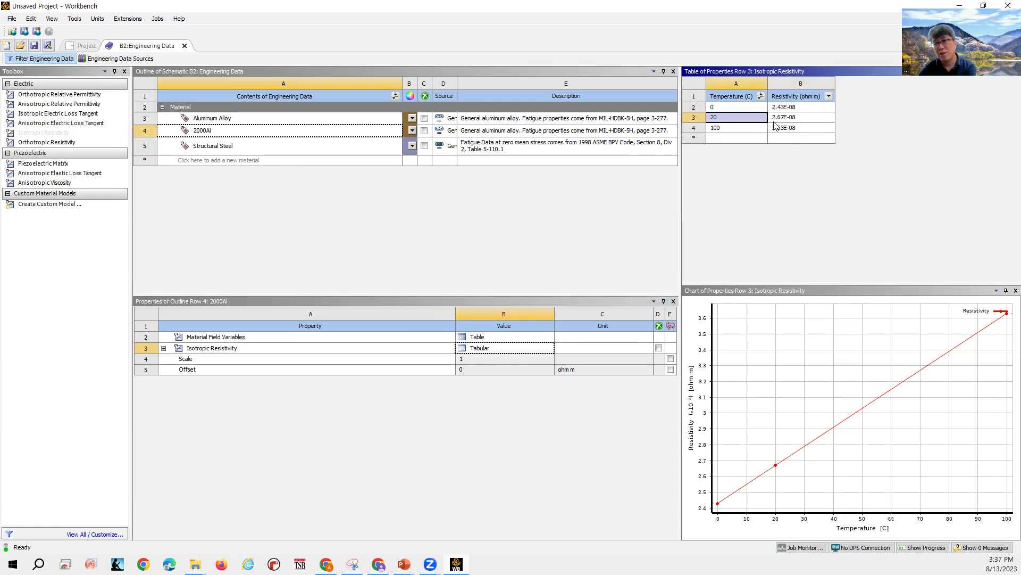
click(791, 119)
click(724, 126)
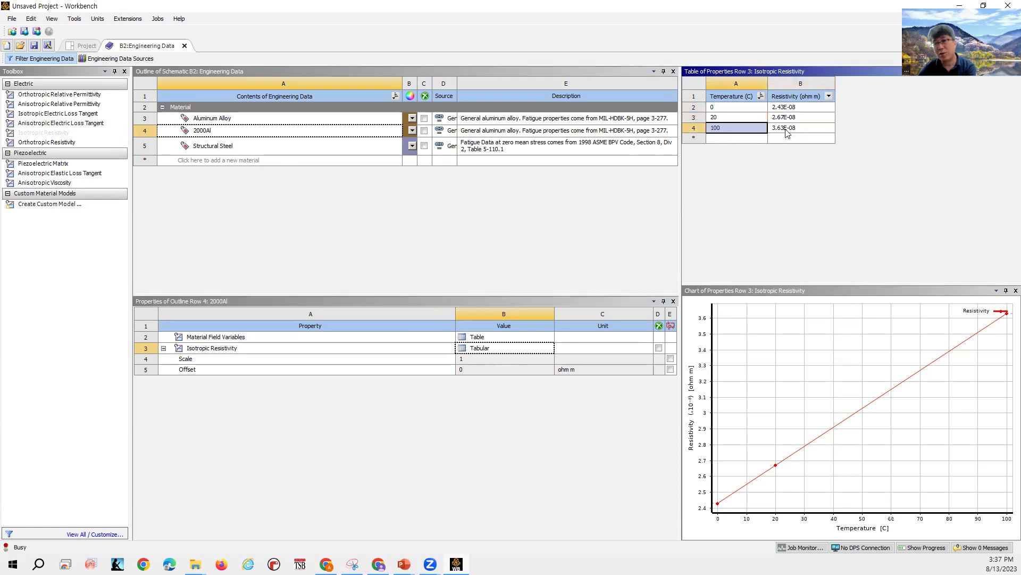
click(787, 129)
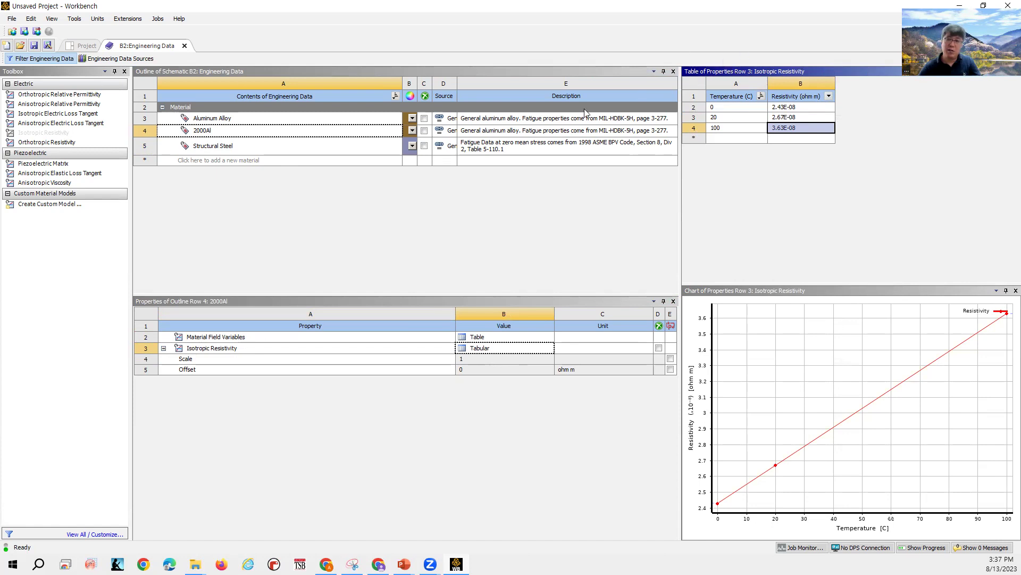
Set the resistivity of 2000Al at 0 °C to 2.50E-08 ohm m
click(779, 107)
click(782, 109)
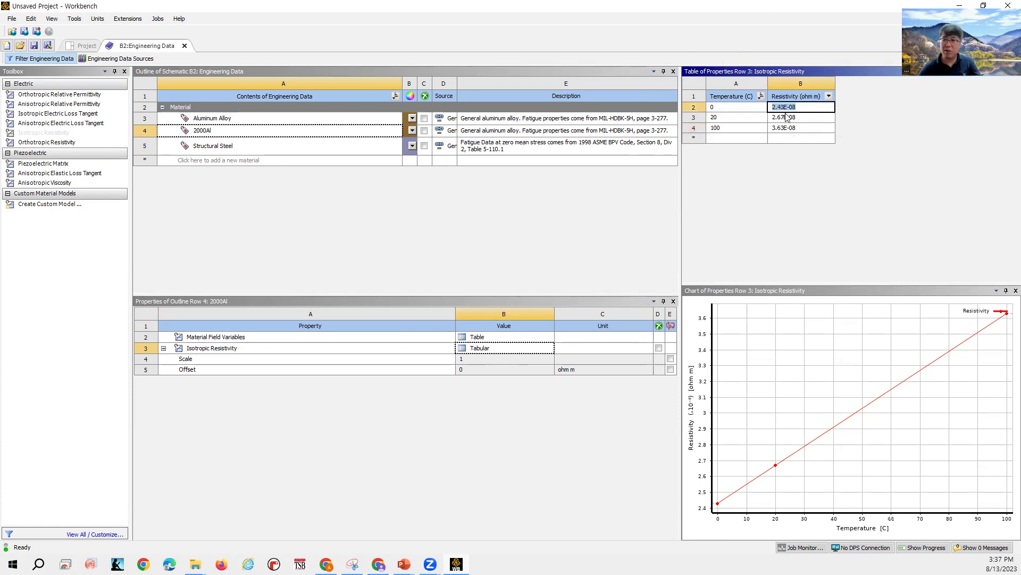
click(785, 107)
key(BackSpace)
key(BackSpace)
text(50)
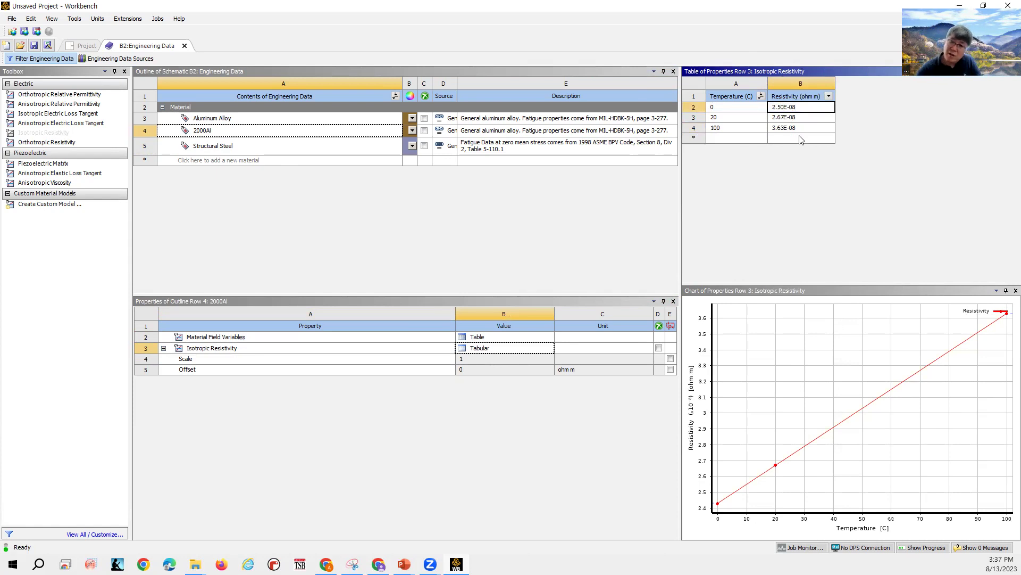
Set the resistivity of 2000Al at 20 °C to 2.70E-08 ohm m
click(783, 118)
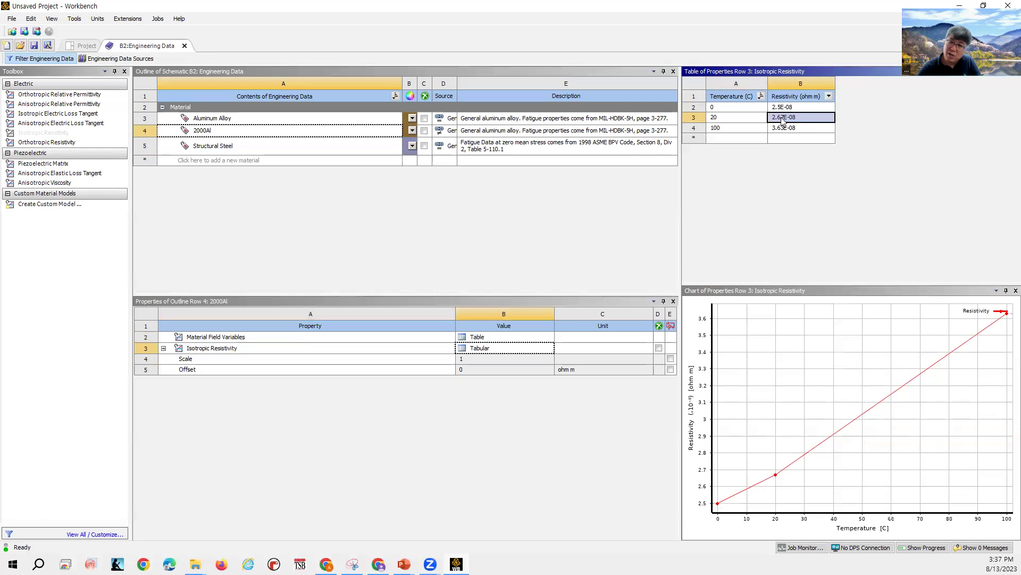
click(783, 117)
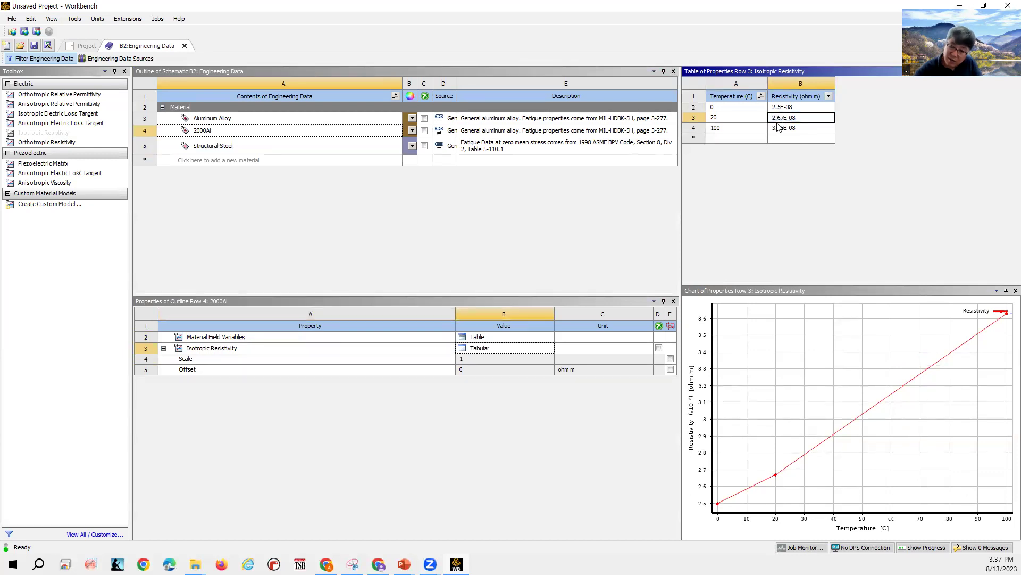
key(BackSpace)
key(BackSpace)
text(70)
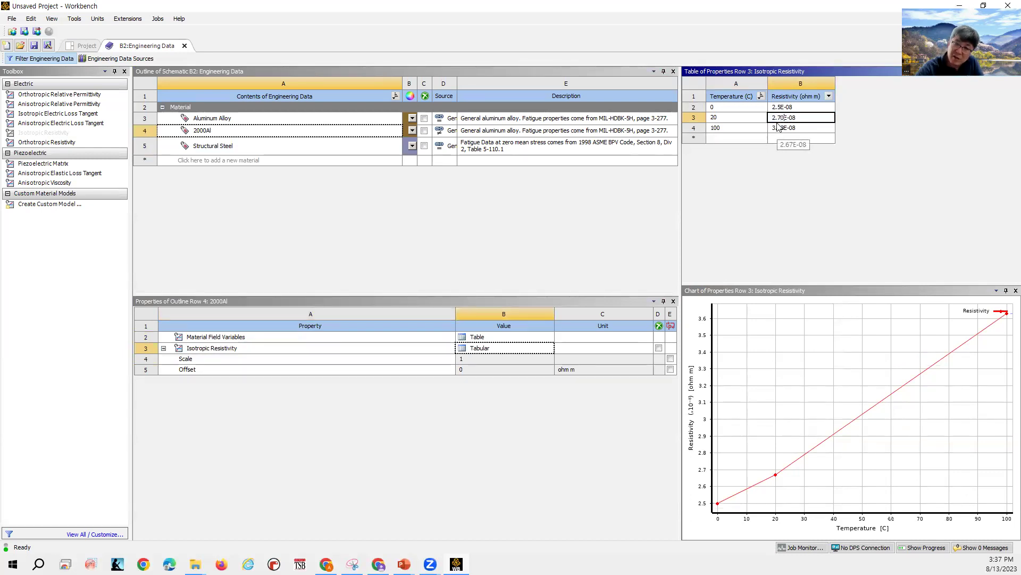
Set the resistivity of 2000Al at 100 °C to 3.70E-08 ohm m
click(782, 130)
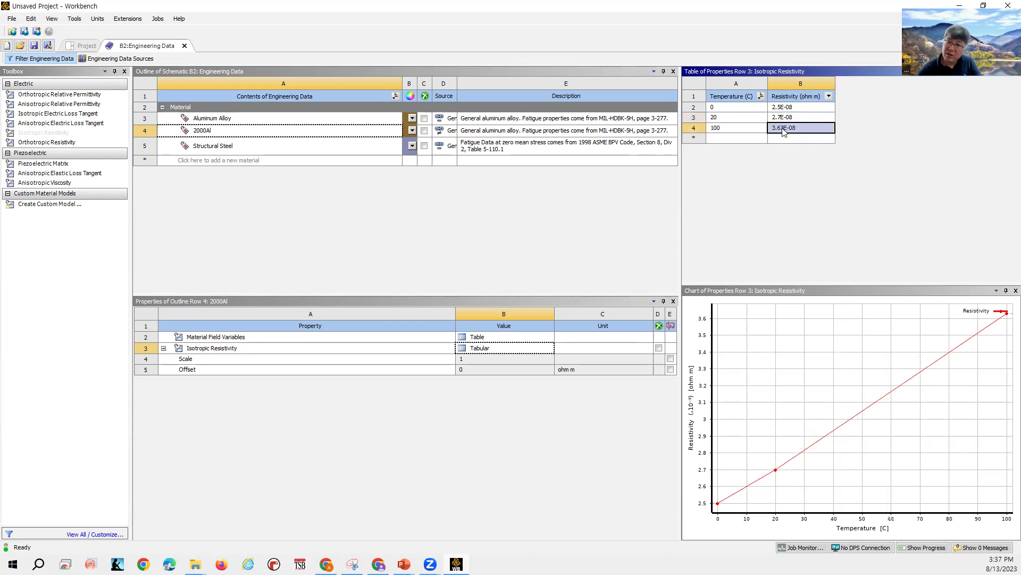
click(783, 129)
click(785, 128)
key(BackSpace)
key(BackSpace)
text(70)
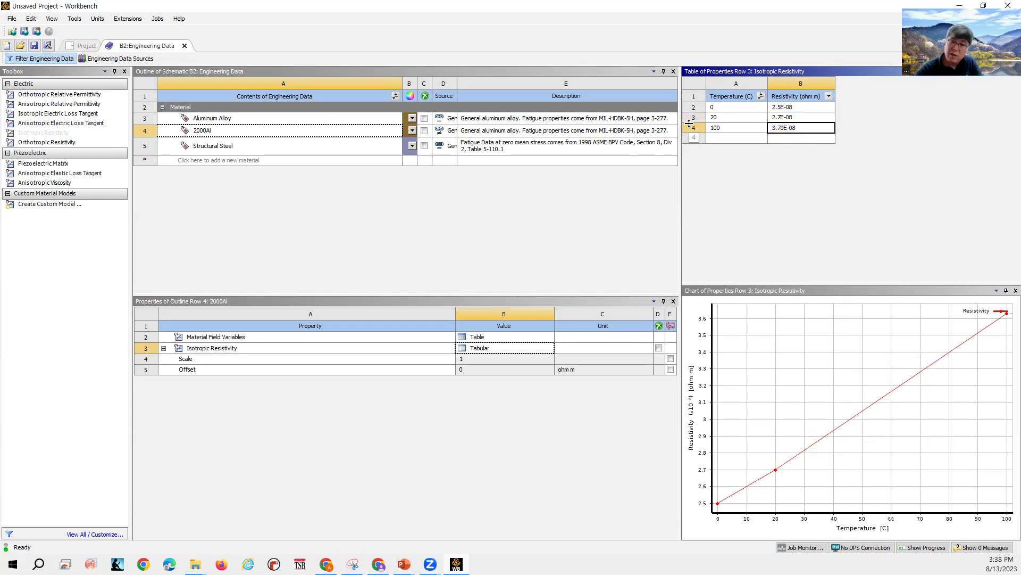
Check the source link status of 2000Al and the linked-source options available for it
click(546, 415)
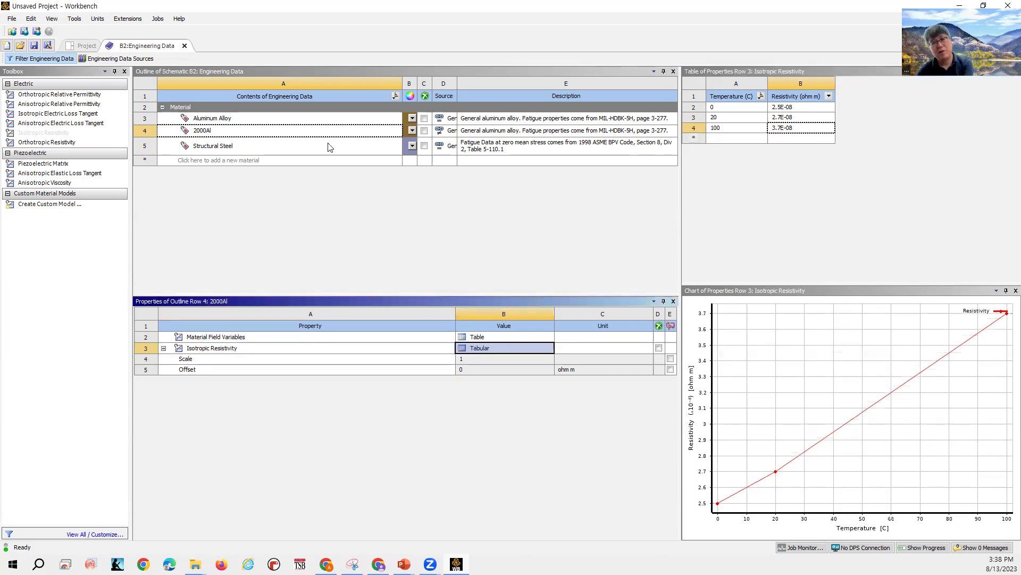
click(270, 133)
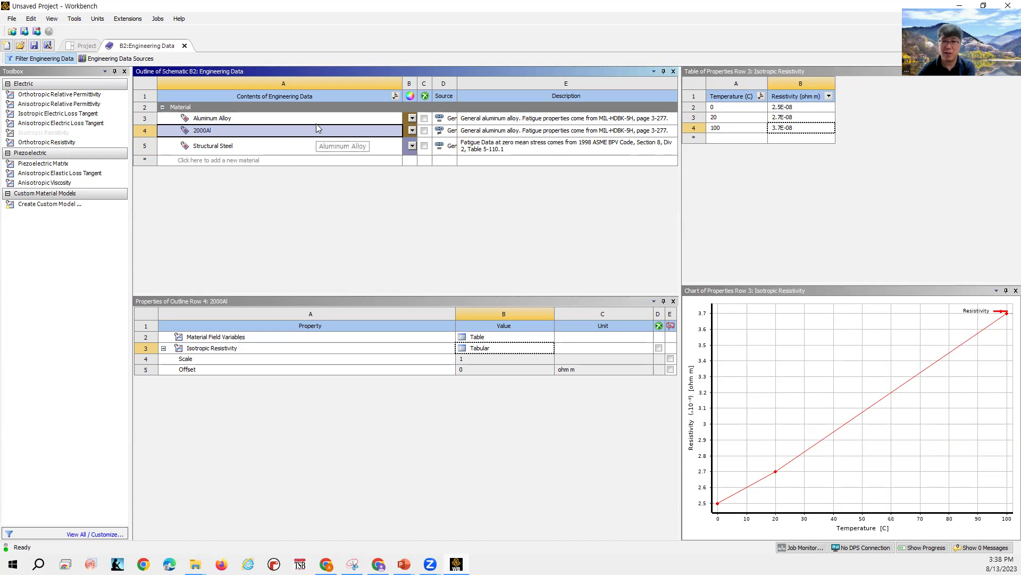
mouse_move(439, 132)
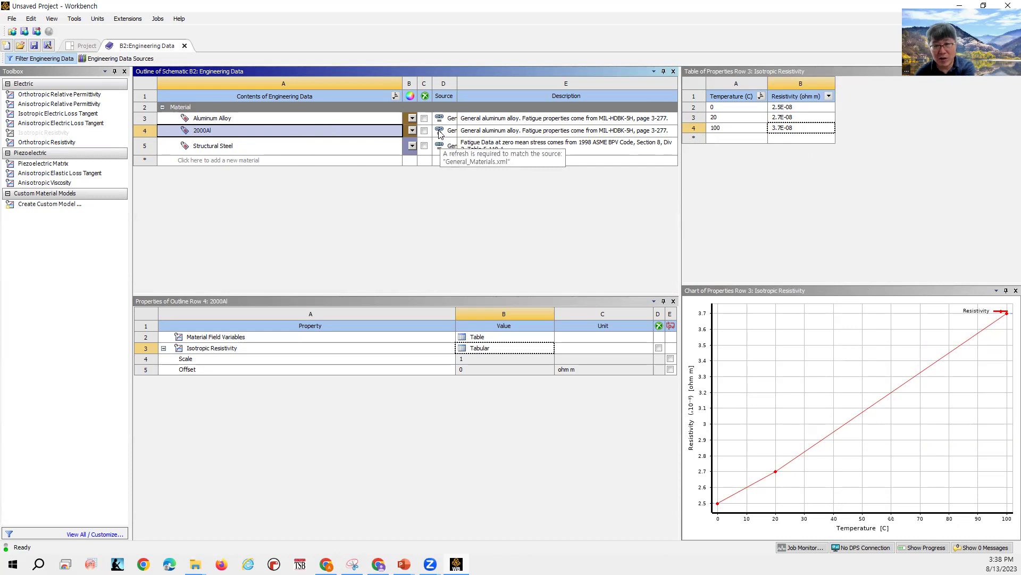
click(440, 132)
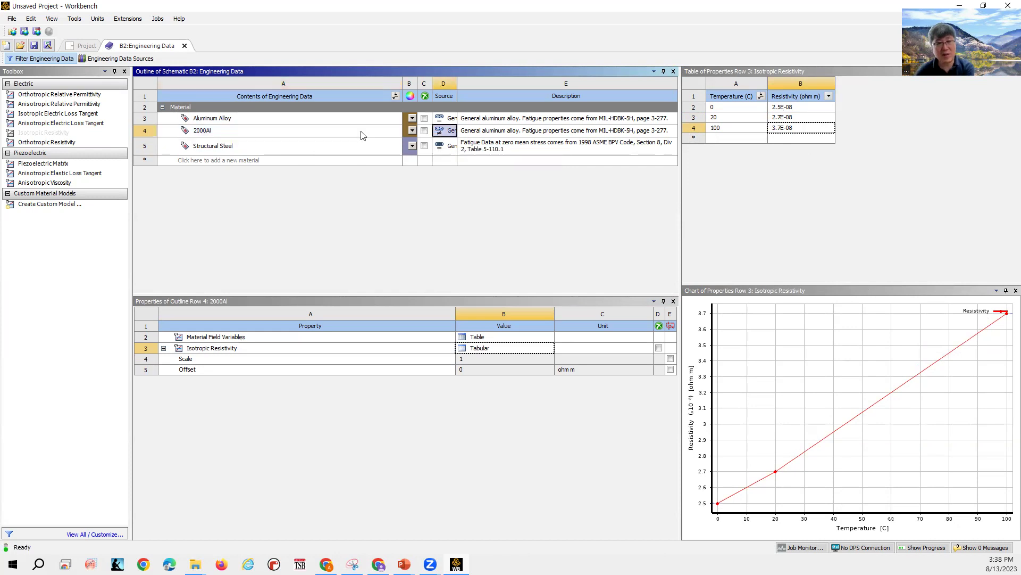
click(362, 135)
right_click(362, 135)
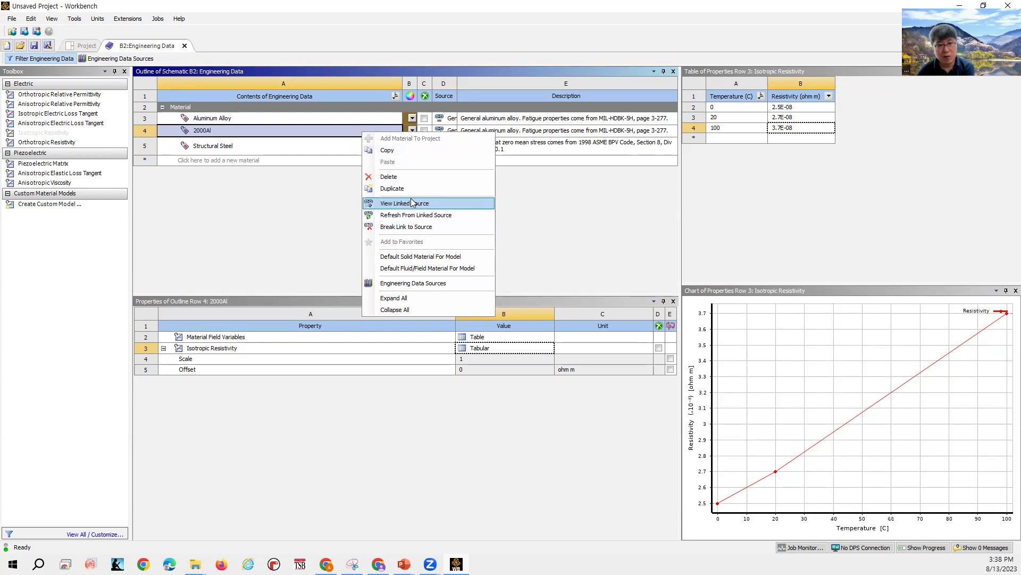
click(327, 193)
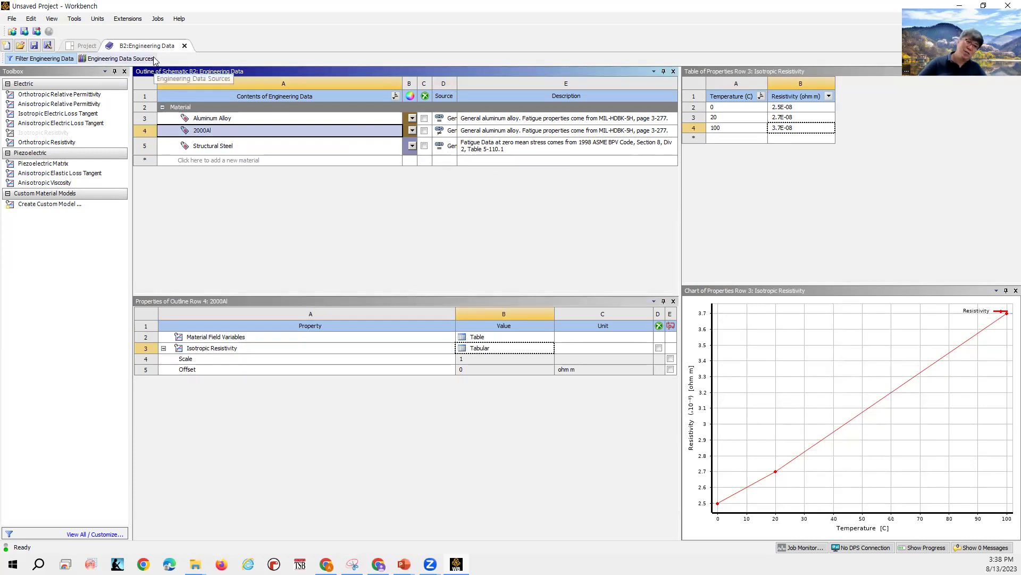
Close the Electric system's Engineering Data and switch from the project schematic to the lecture slides
click(187, 45)
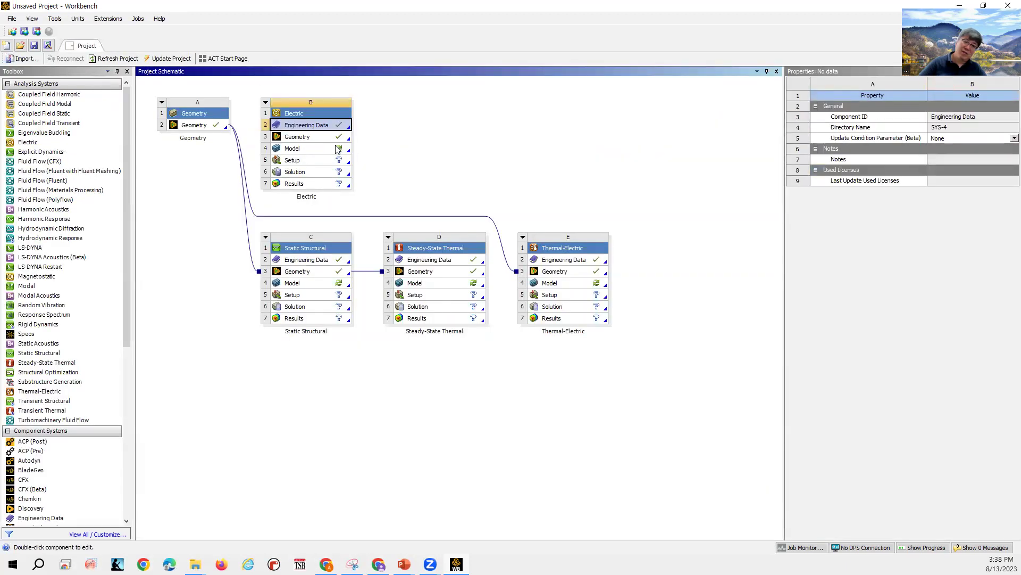
click(328, 137)
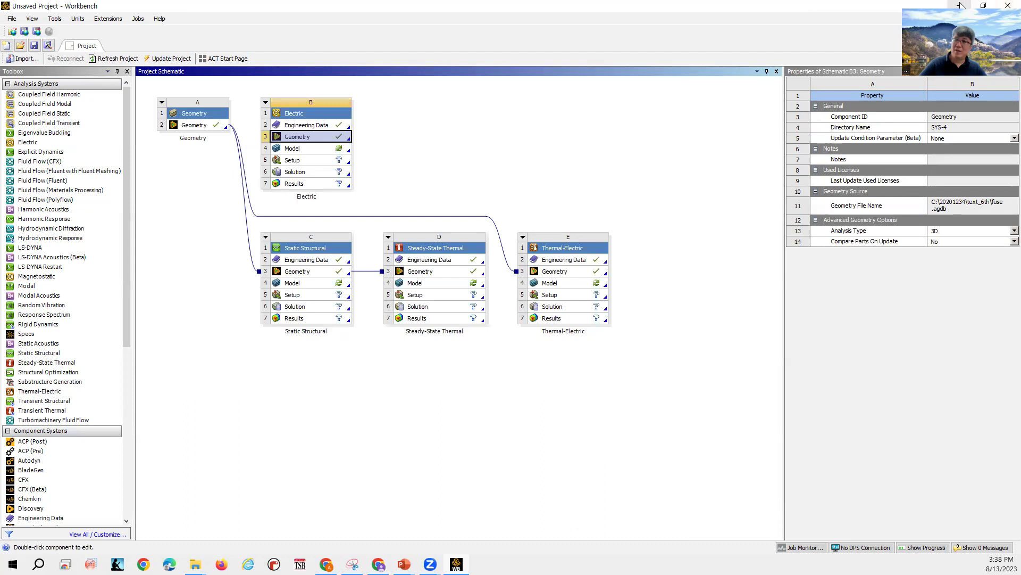
key(alt+Tab)
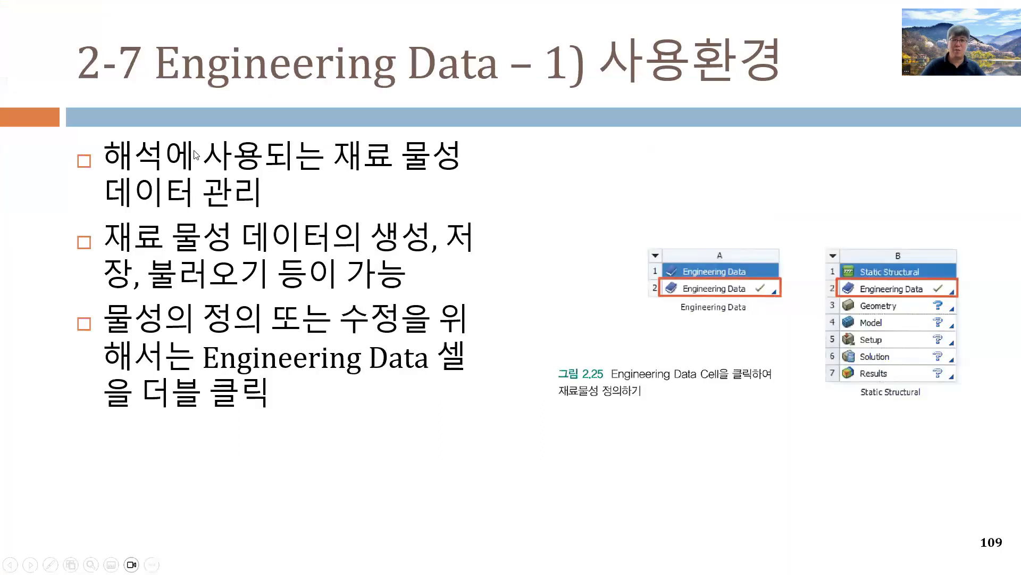
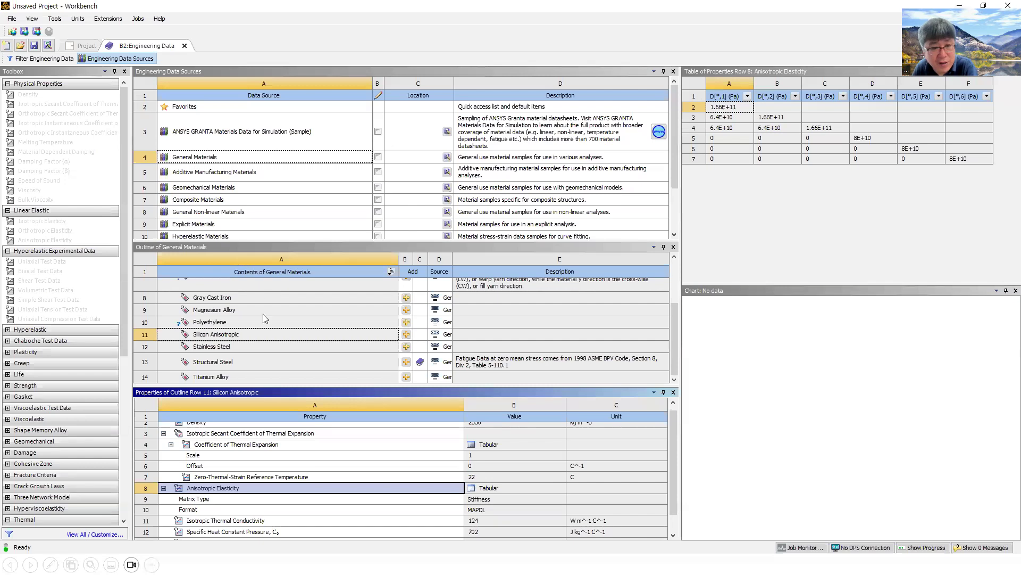
Add Silicon Anisotropic and Copper Alloy from the General Materials library to the Electric system and return to its material outline
click(407, 335)
scroll(407, 325, up, 5)
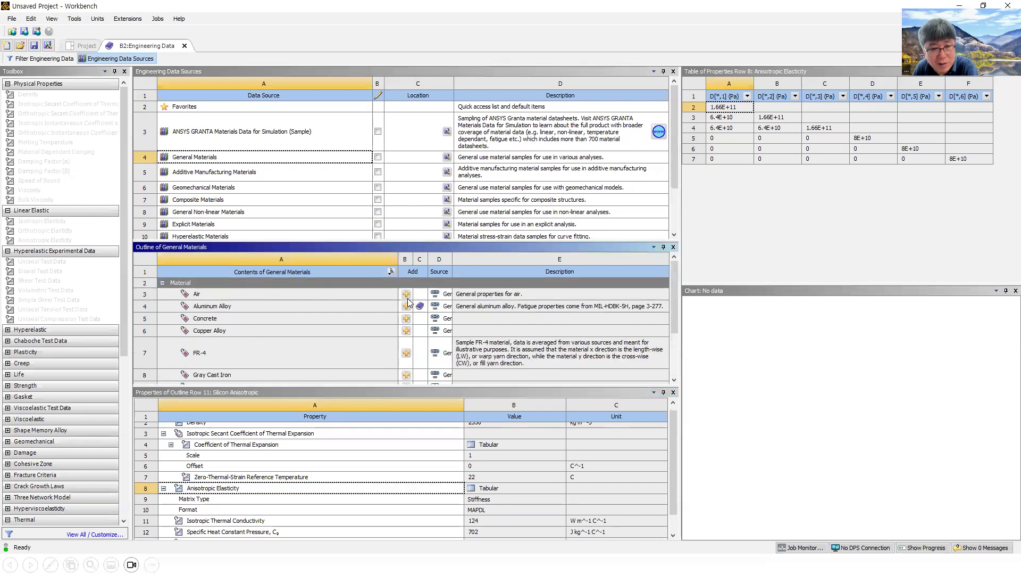
click(407, 331)
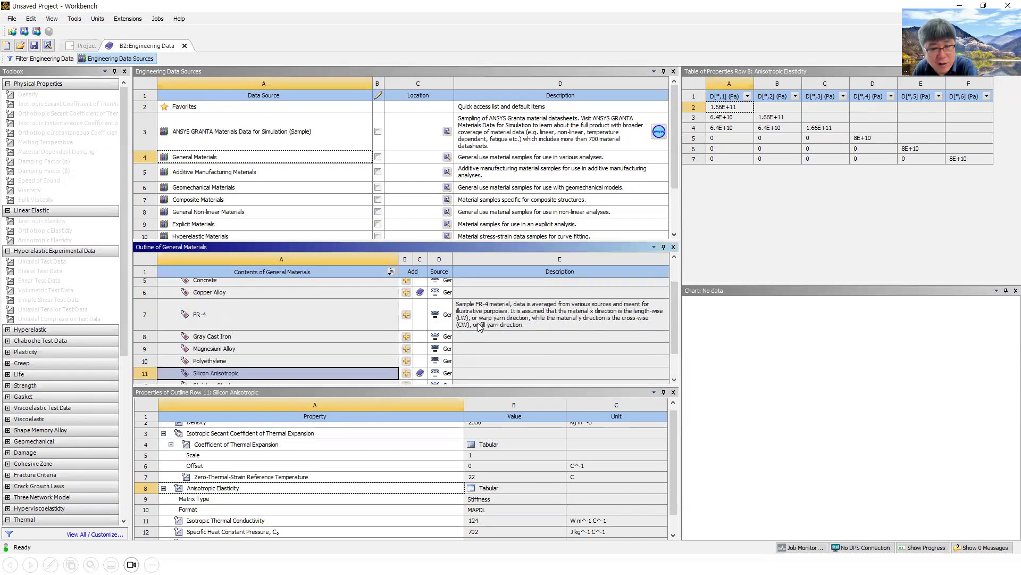
click(124, 62)
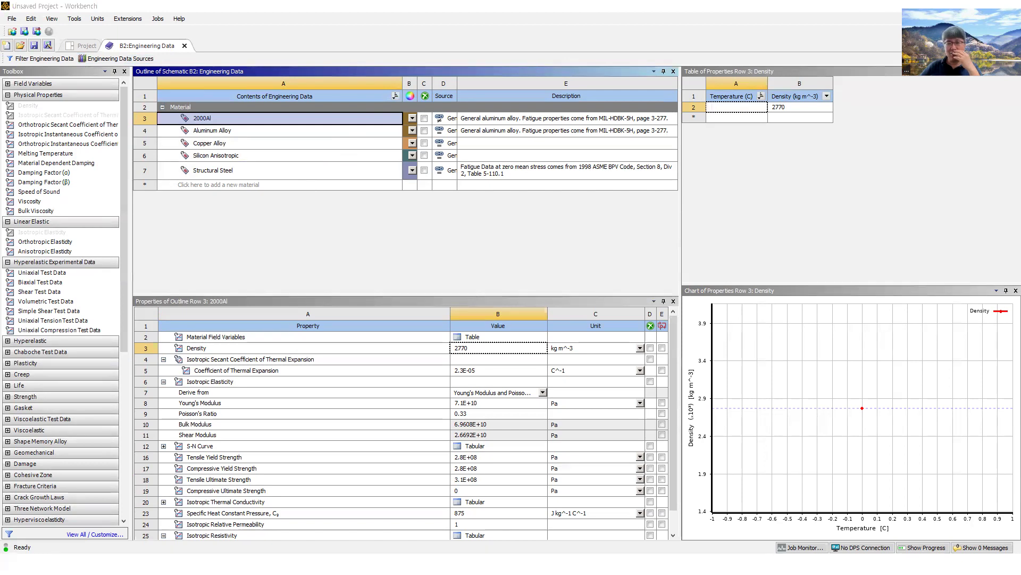
Review the Properties Pane & Filter Engineering Data slide in the slideshow, and return to Workbench
key(alt+Tab)
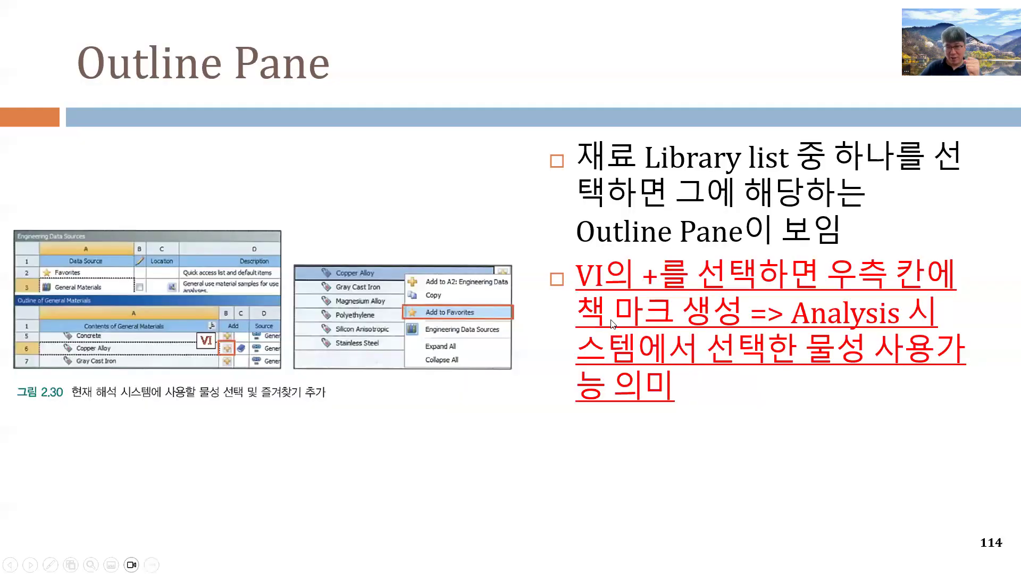
key(Right)
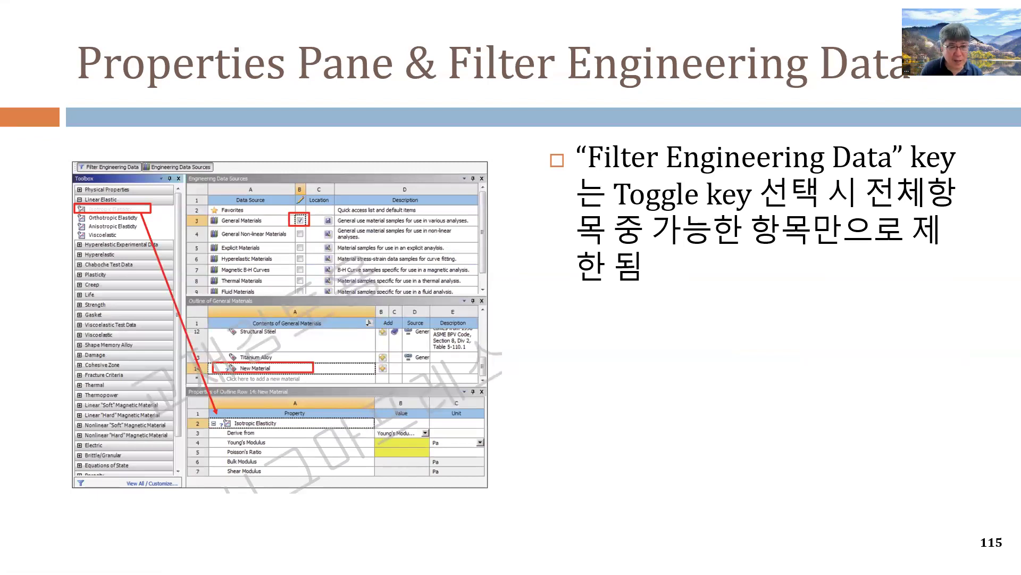
key(Left)
key(Right)
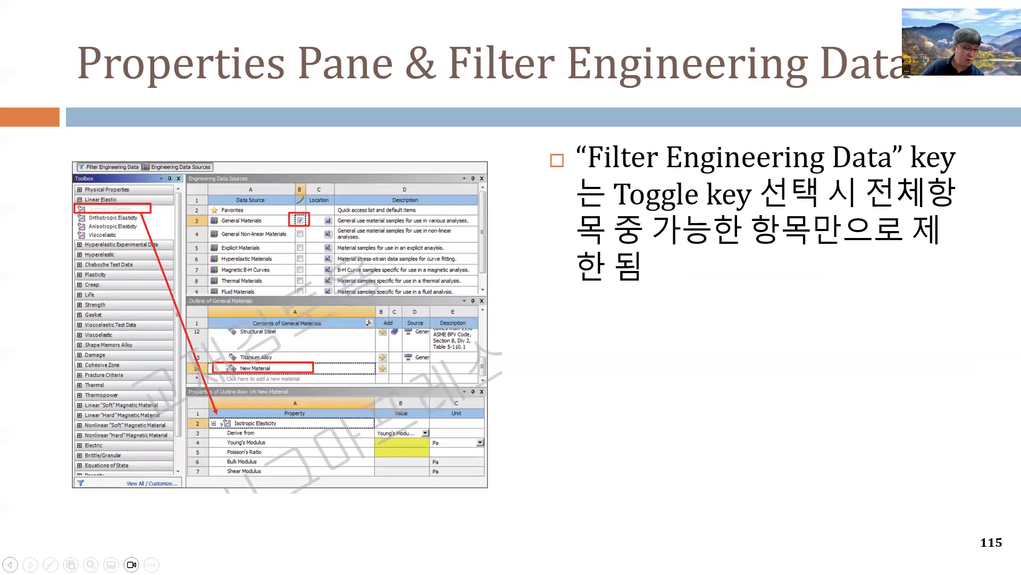
key(alt+Tab)
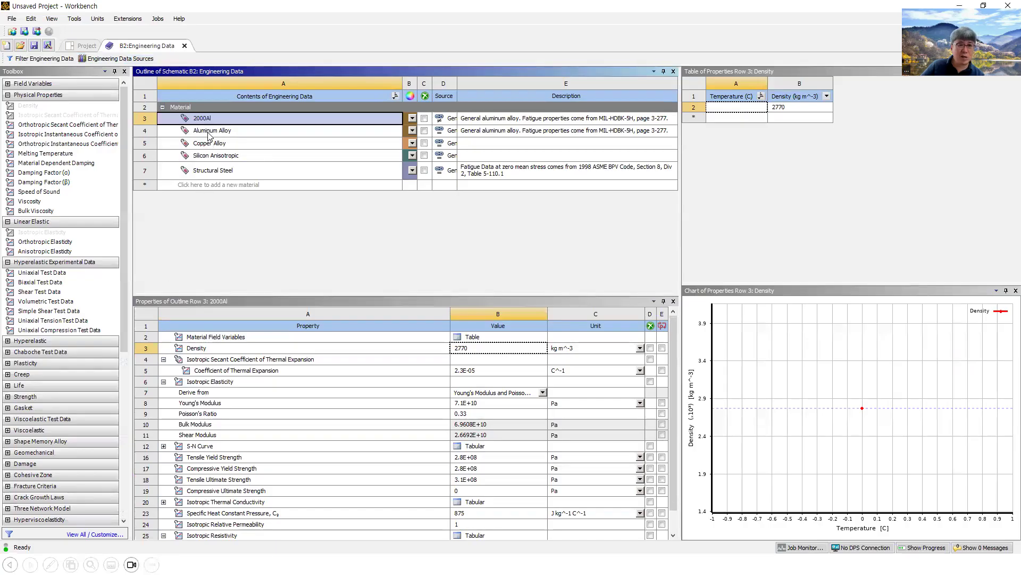
Add an Orthotropic Secant Coefficient of Thermal Expansion to Aluminum Alloy and expand its directional coefficients
click(208, 133)
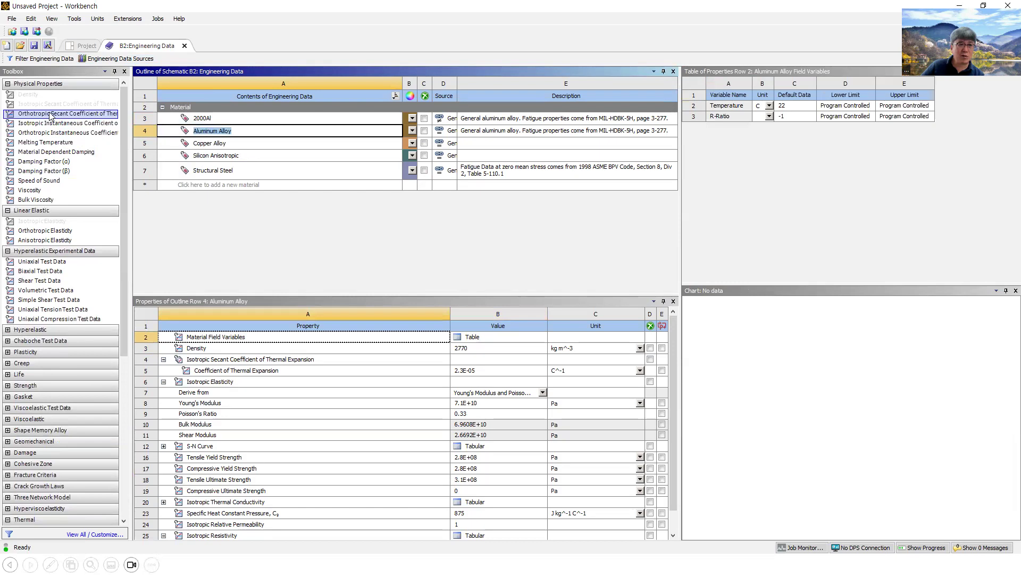
drag(51, 116, 249, 376)
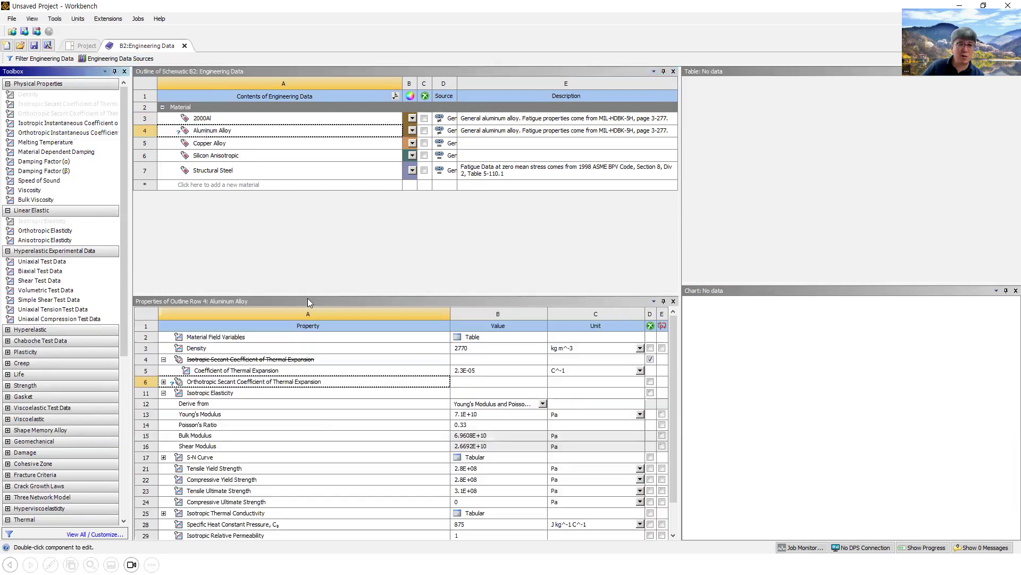
click(282, 382)
click(164, 382)
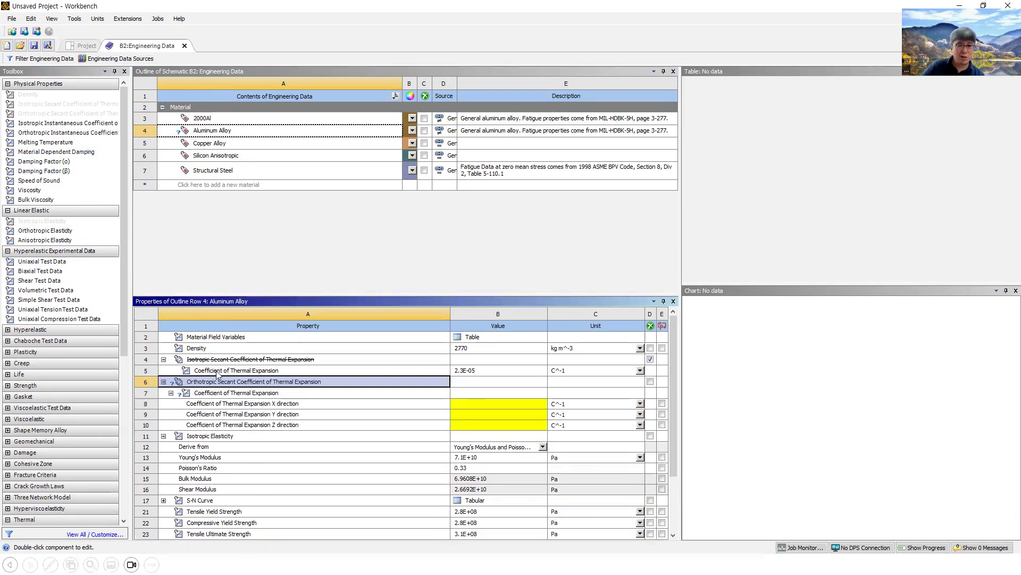
Delete the Orthotropic Secant Coefficient of Thermal Expansion from Aluminum Alloy and reselect the material
right_click(222, 382)
click(246, 389)
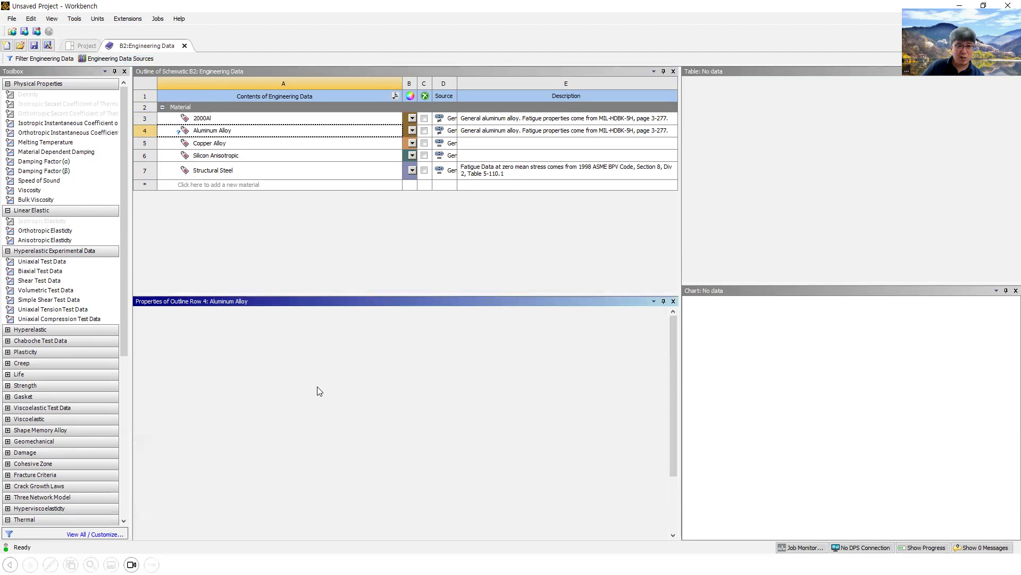
click(221, 133)
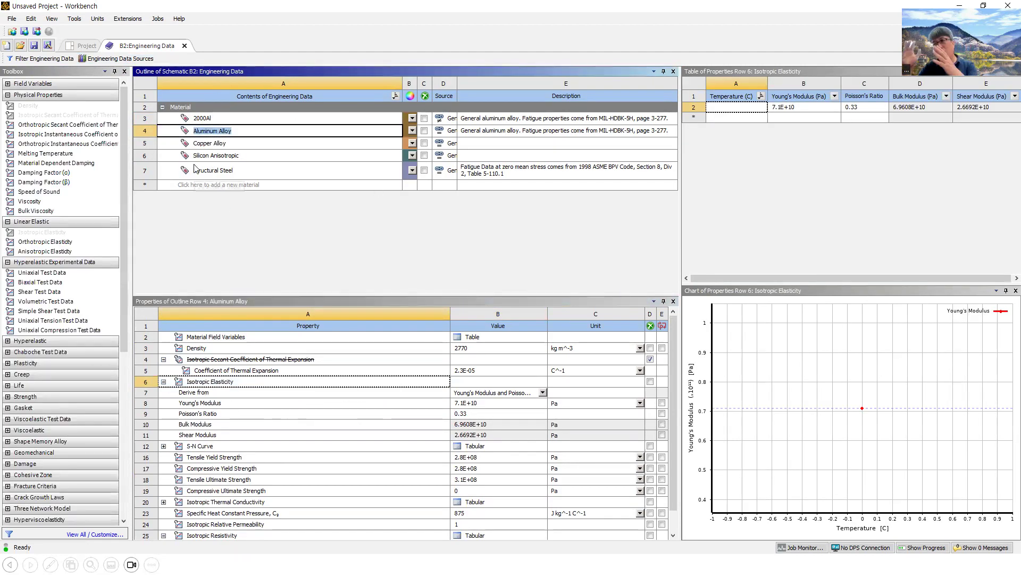
Examine Copper Alloy and its unavailable property options in the General Materials library, and return to the project materials
click(118, 58)
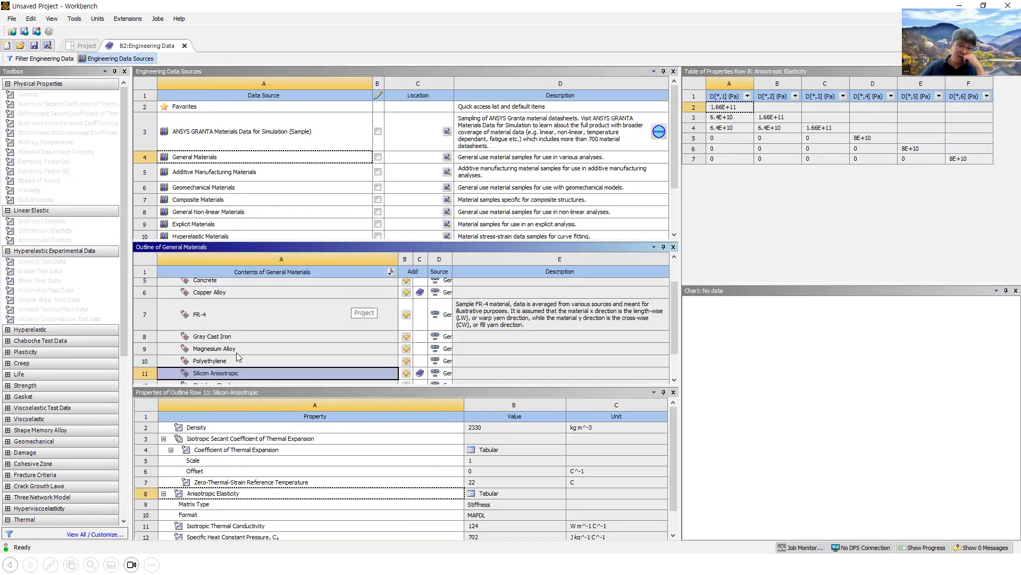
click(220, 292)
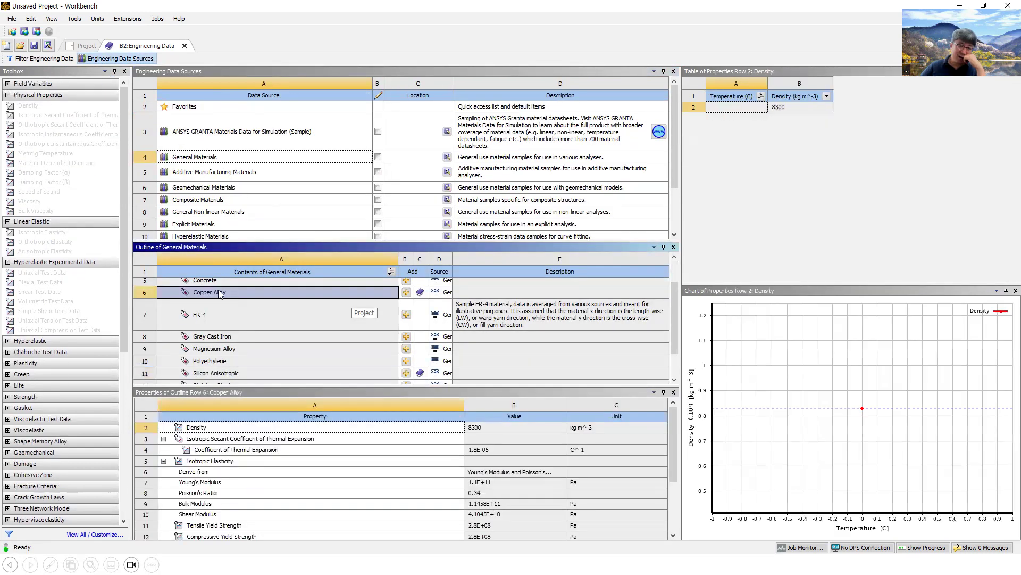
click(50, 135)
click(119, 58)
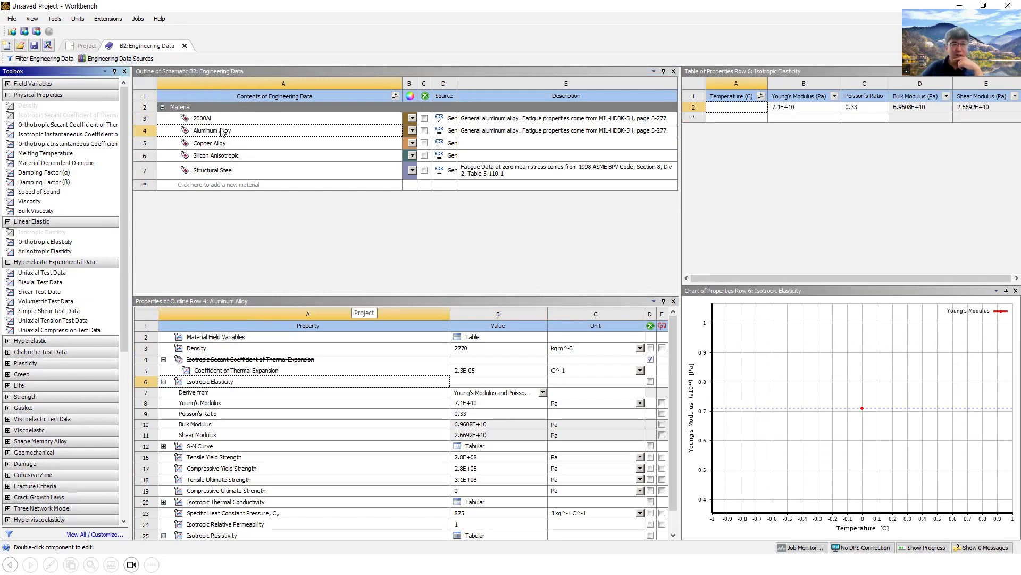
Examine Structural Steel's shear modulus, Poisson's ratio, Young's modulus and thermal expansion coefficient
click(232, 171)
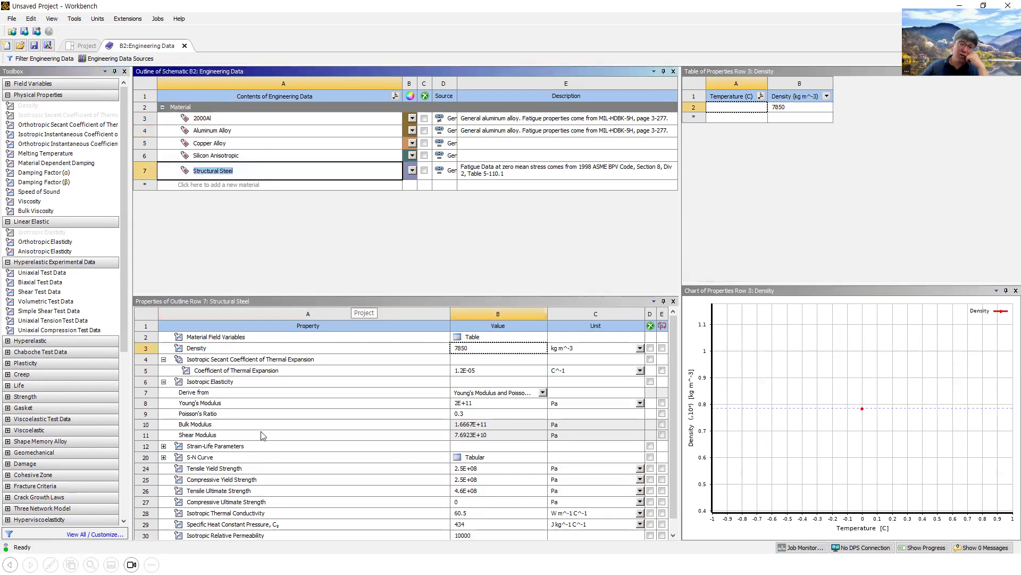
click(262, 434)
click(274, 413)
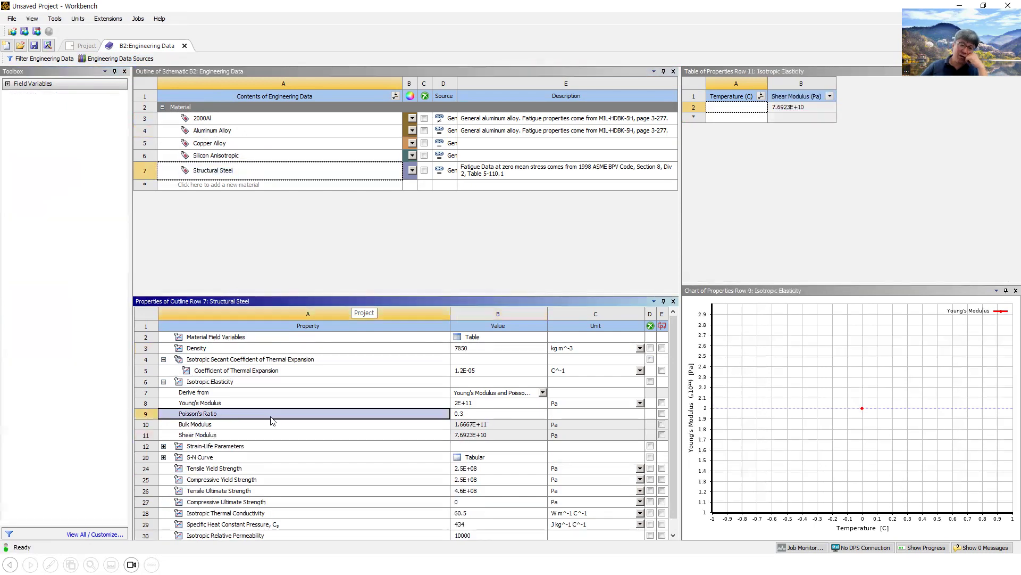
click(484, 414)
click(484, 402)
click(485, 403)
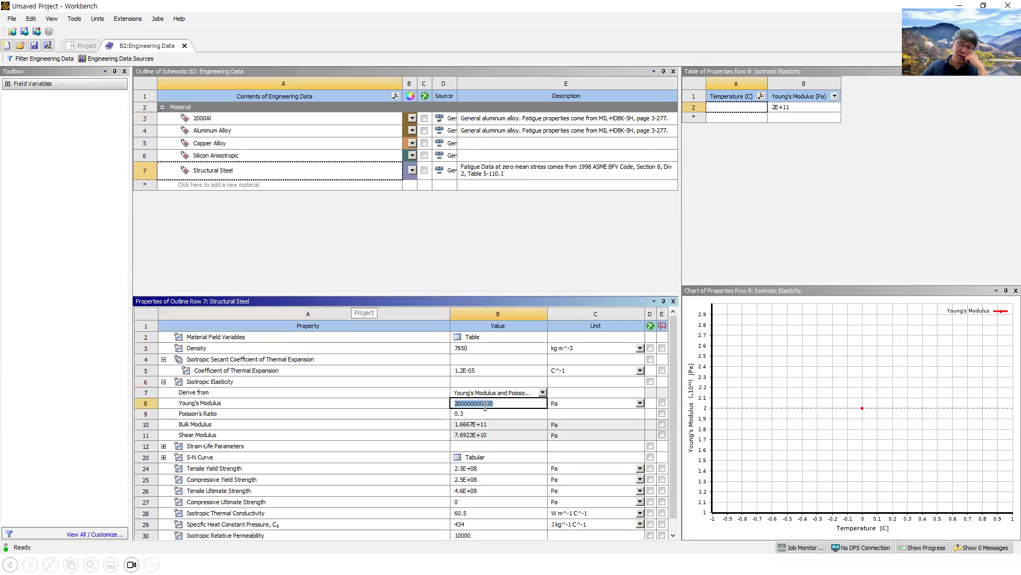
click(381, 372)
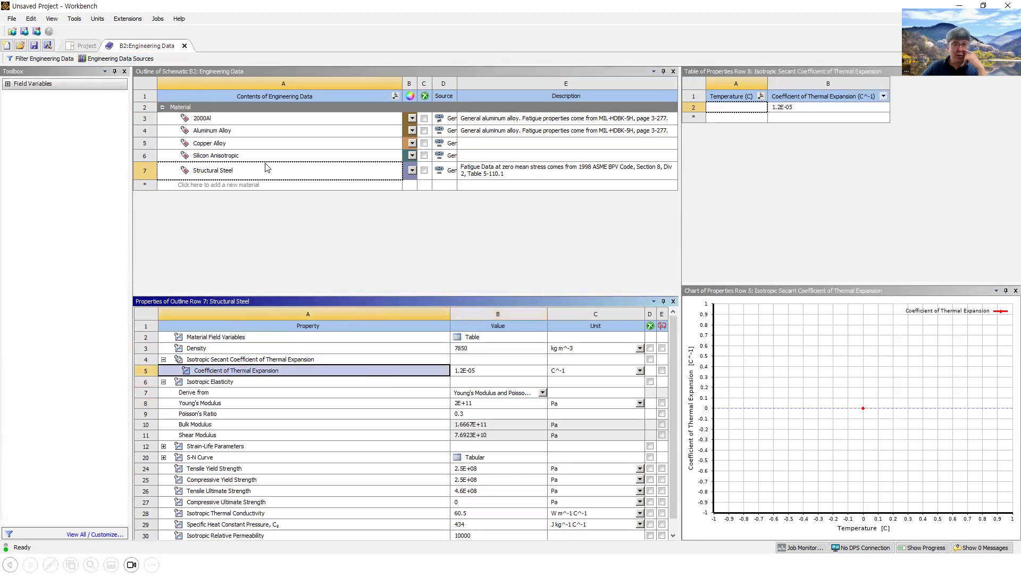
Add Orthotropic Elasticity to Structural Steel and compare it with its Isotropic Elasticity entry
click(267, 168)
drag(67, 245, 447, 393)
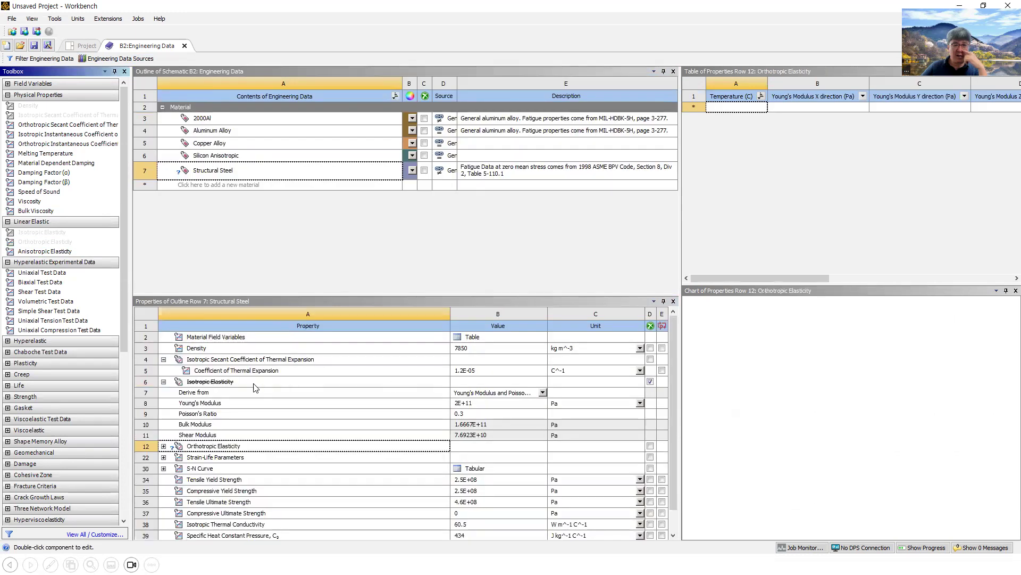
click(211, 384)
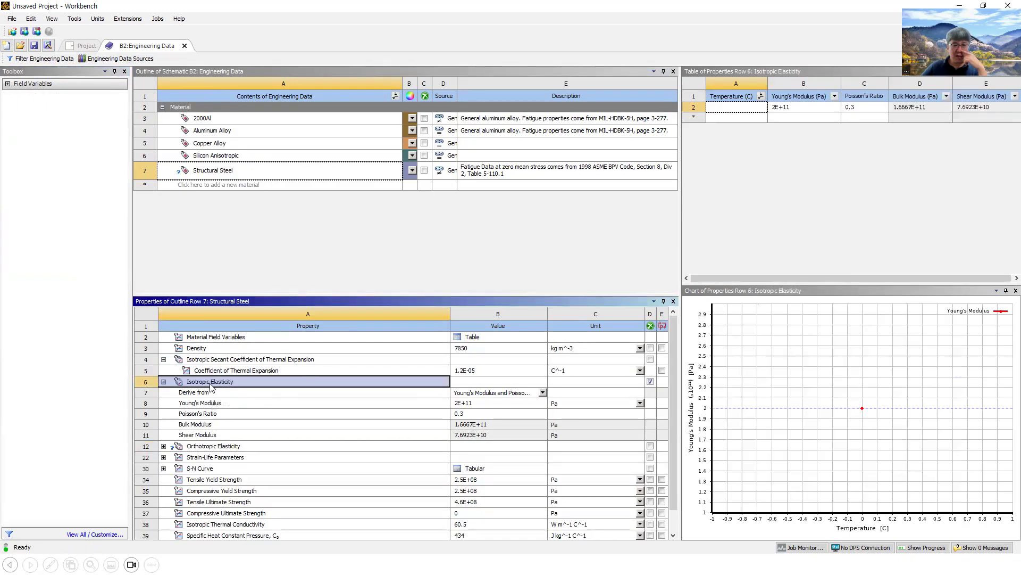
Delete the Orthotropic Elasticity property from Structural Steel
click(219, 447)
right_click(221, 452)
click(247, 458)
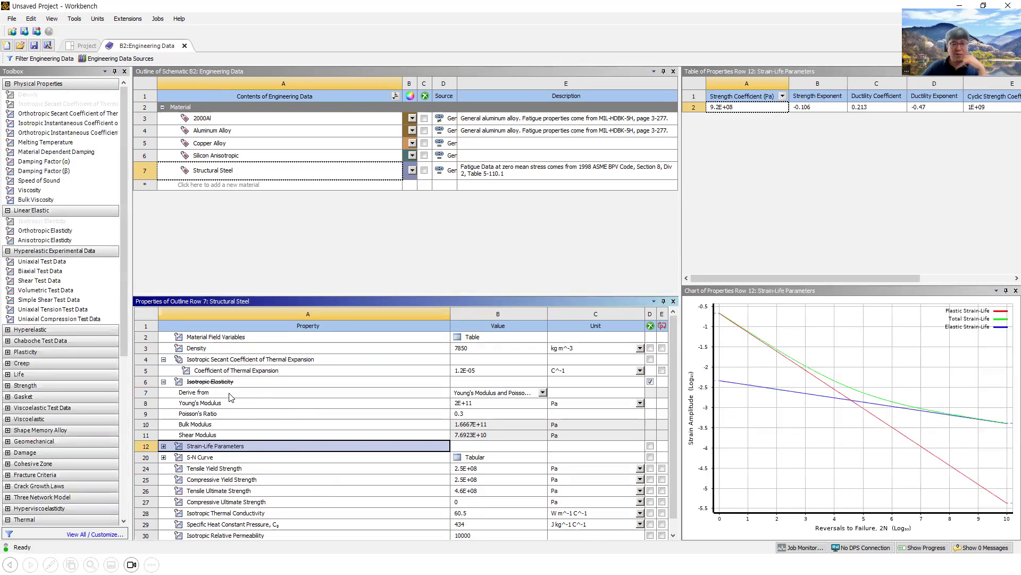
Check the options for Structural Steel's suppressed Isotropic Elasticity and open the Engineering Data Sources
click(227, 383)
right_click(223, 383)
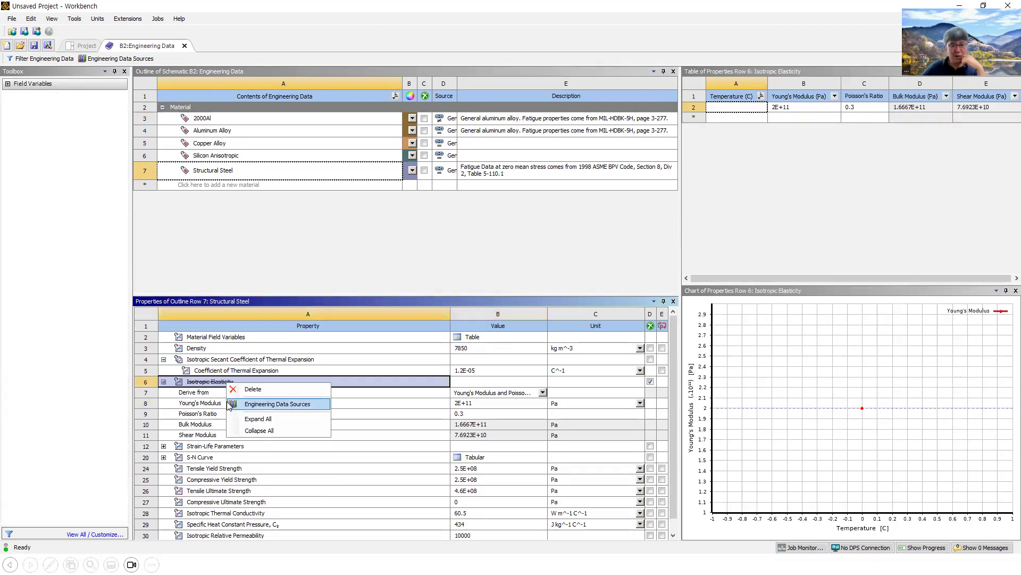
click(200, 389)
click(202, 383)
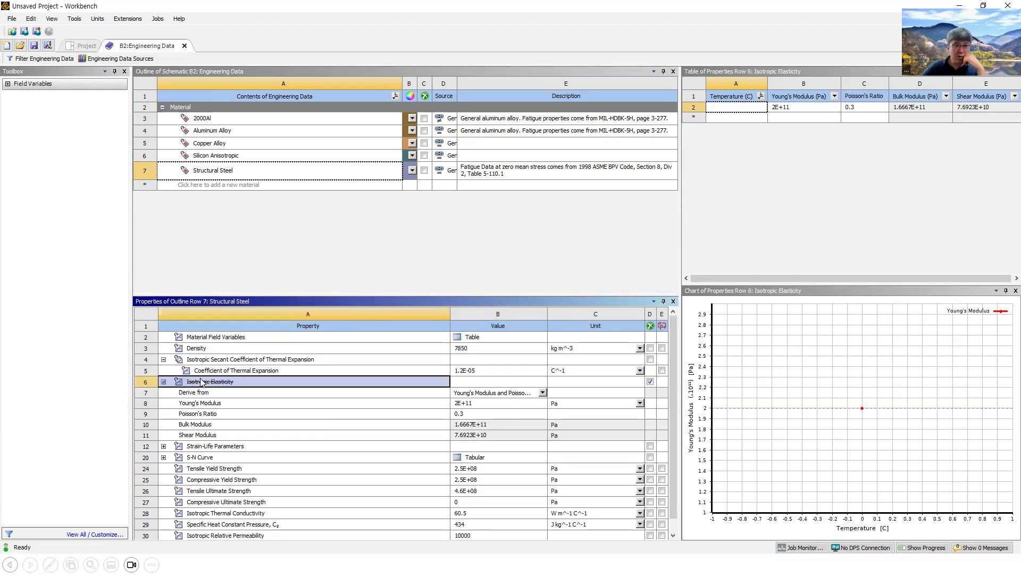
click(141, 59)
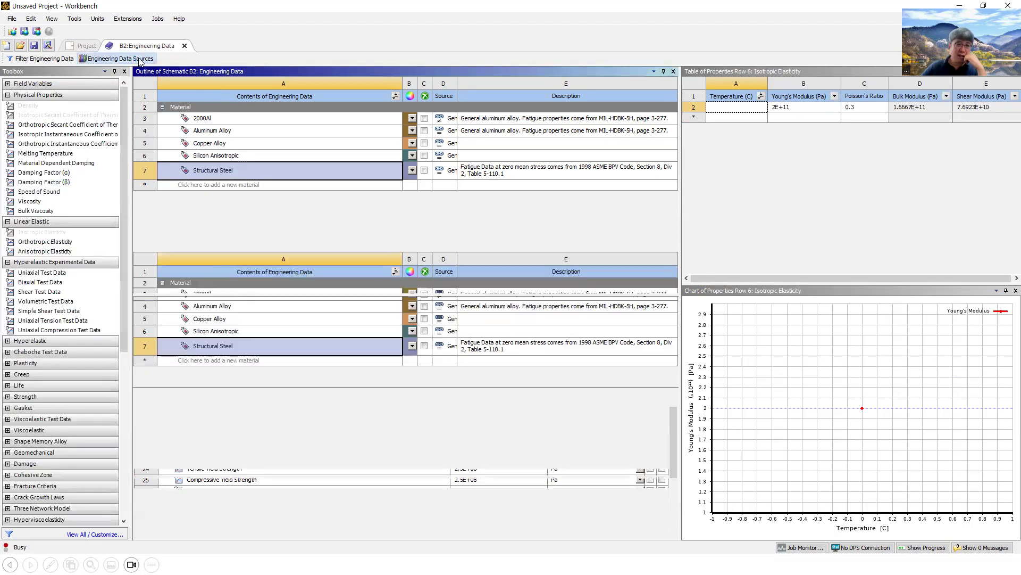
Close the Engineering Data Sources and delete Structural Steel, with its suppressed Isotropic Elasticity, from the project's materials
click(141, 59)
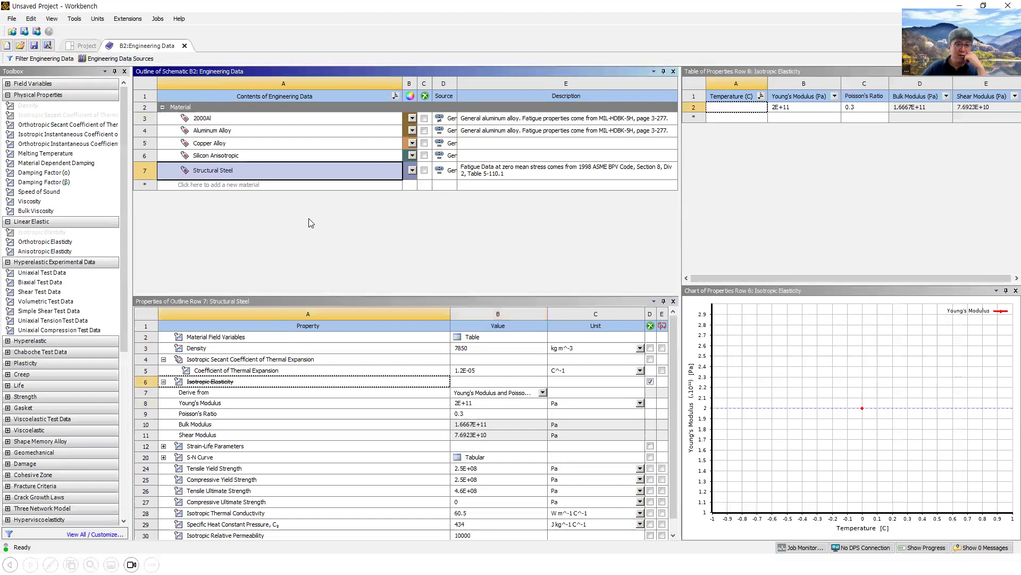
click(229, 383)
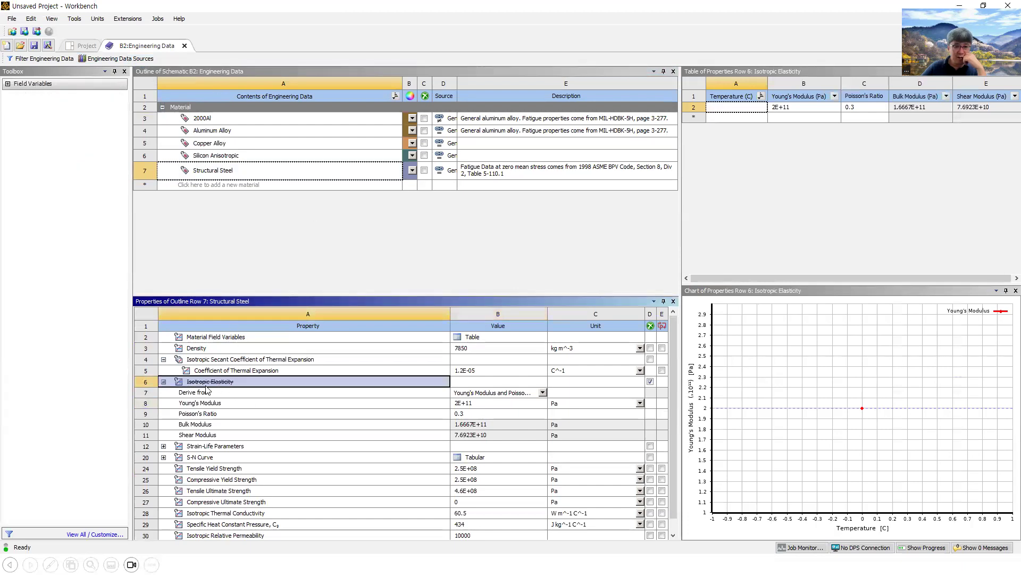
right_click(232, 165)
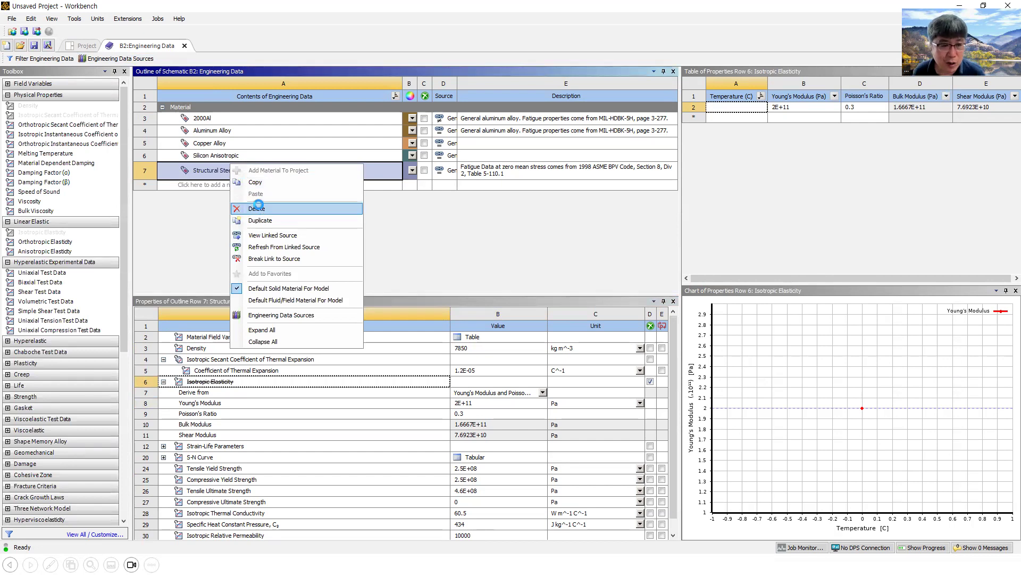
click(257, 209)
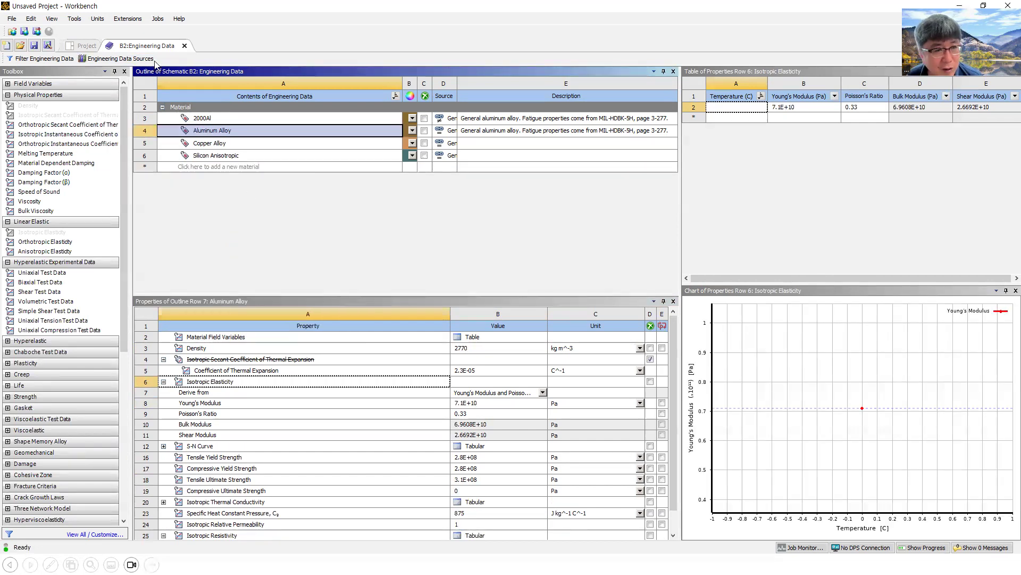
Add Structural Steel back to the project from the General Materials library and check its Isotropic Elasticity
click(117, 58)
click(353, 157)
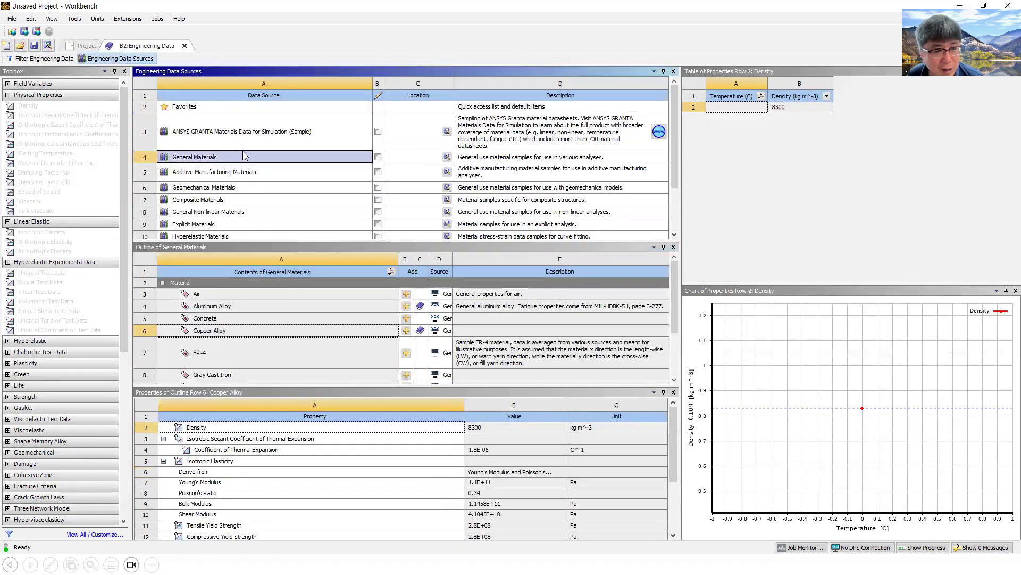
scroll(265, 291, down, 3)
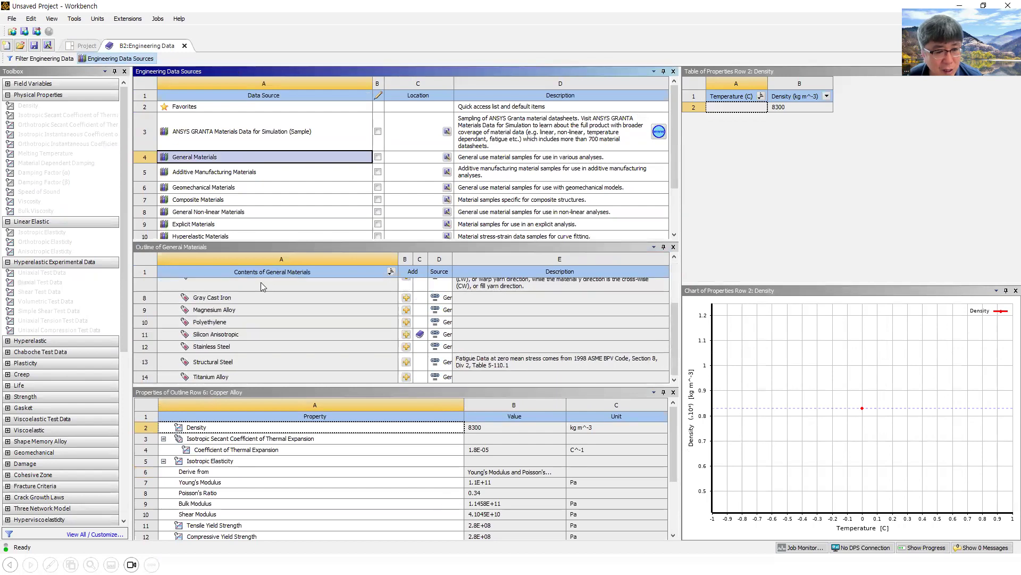
click(406, 363)
scroll(367, 305, up, 1)
click(118, 58)
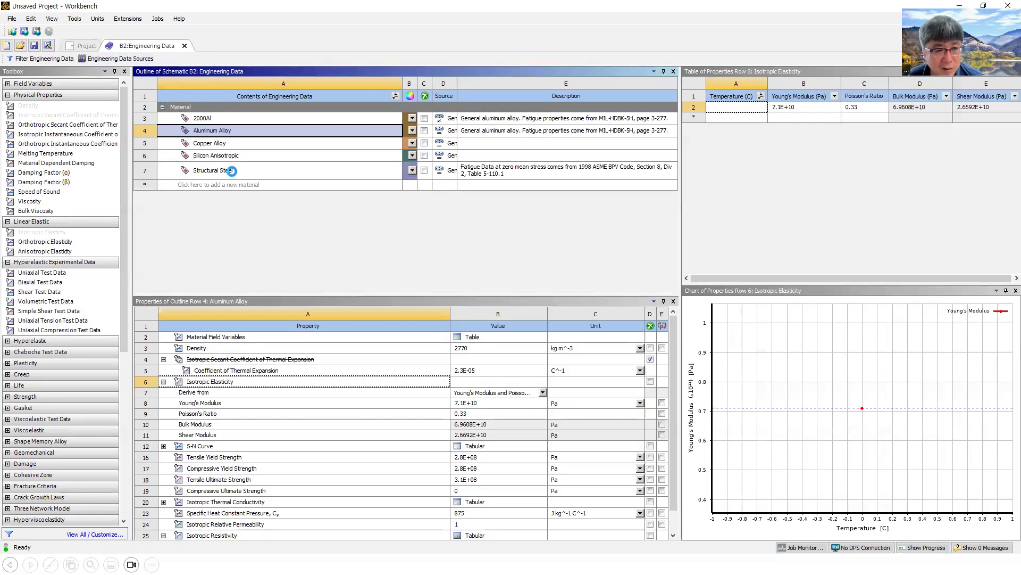
click(240, 383)
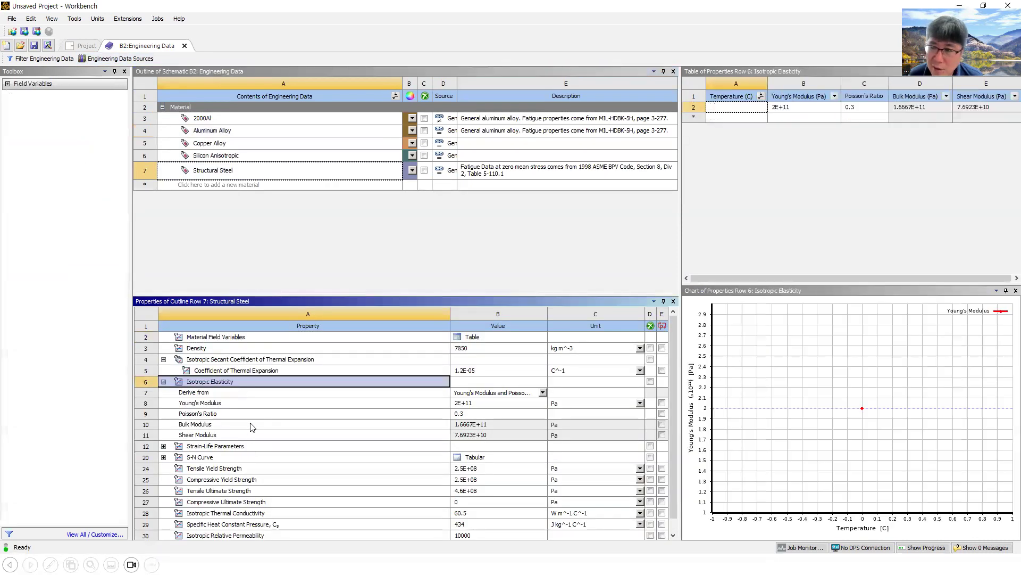
click(960, 5)
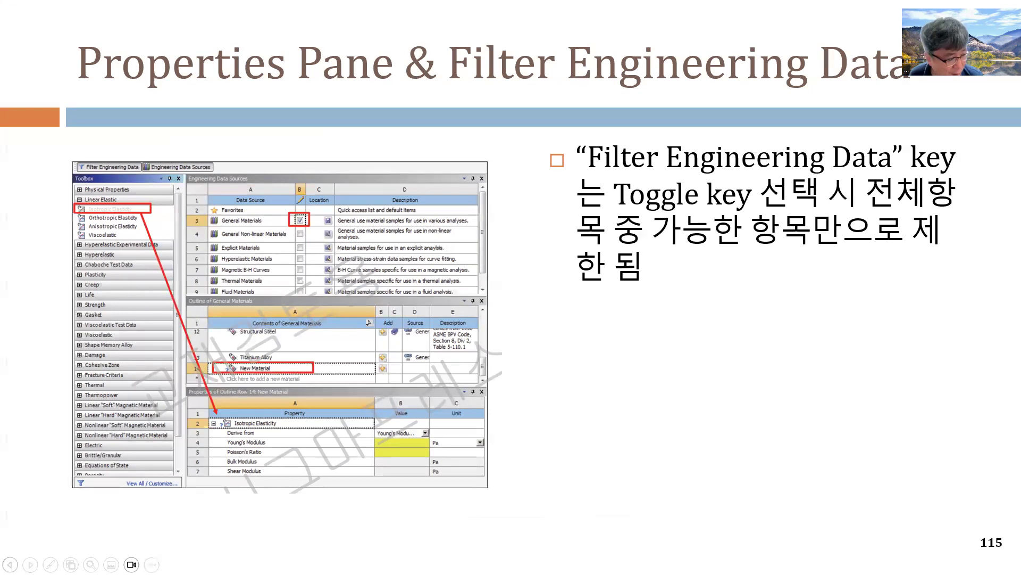
key(alt+Tab)
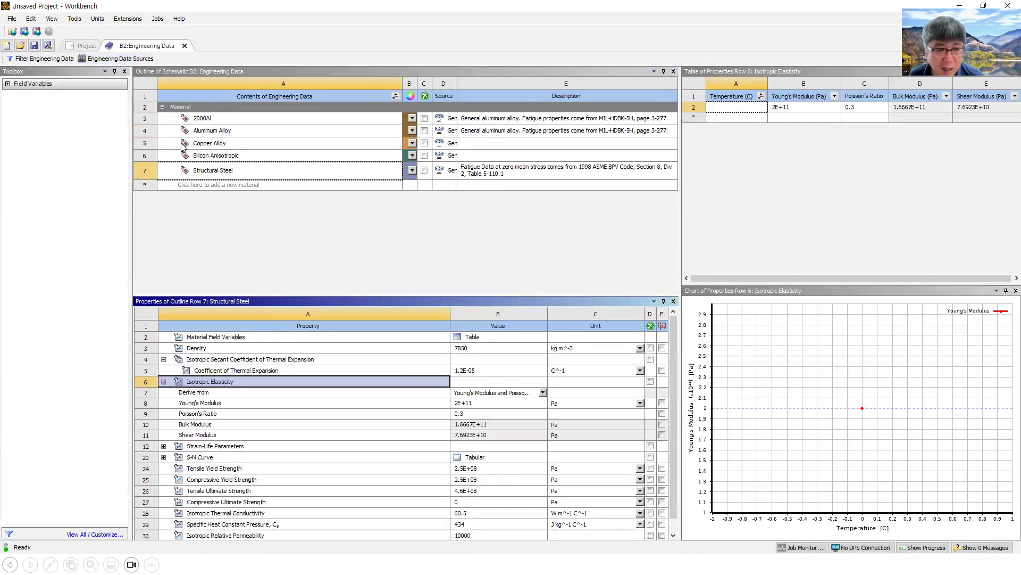
Try to copy Copper Alloy into a new material entry in the project's material list
click(234, 156)
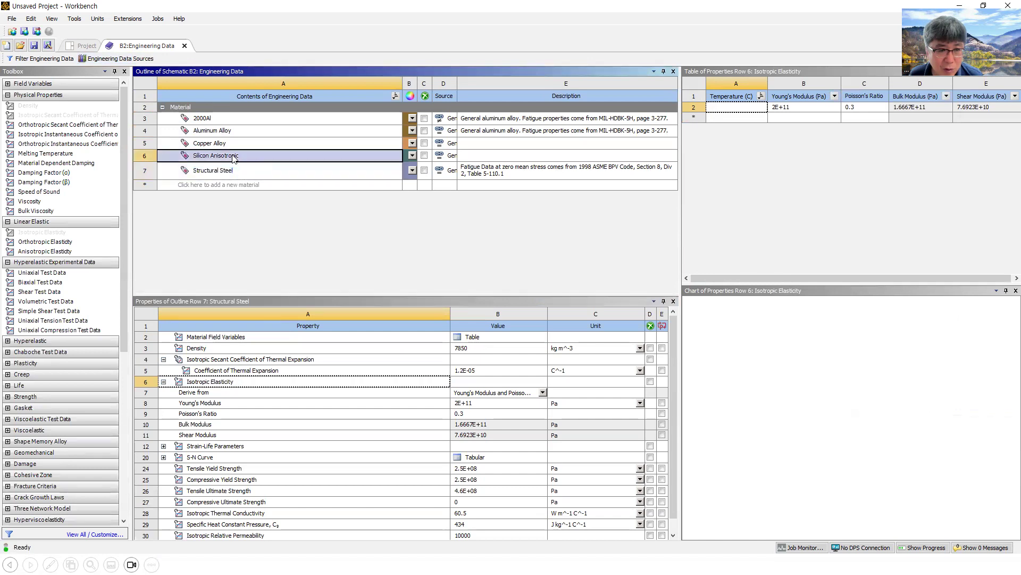
right_click(234, 157)
click(234, 144)
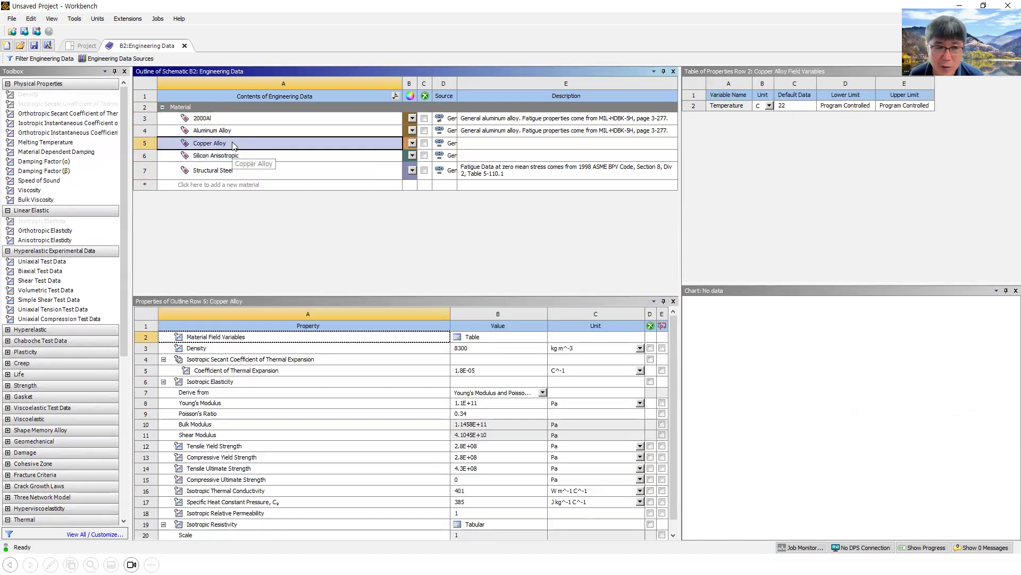
right_click(234, 145)
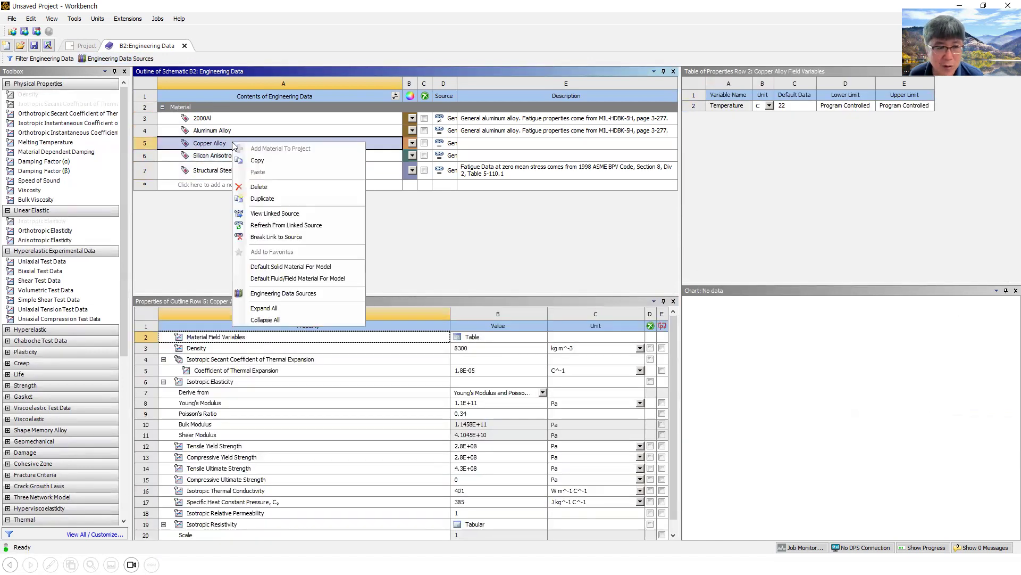
click(263, 160)
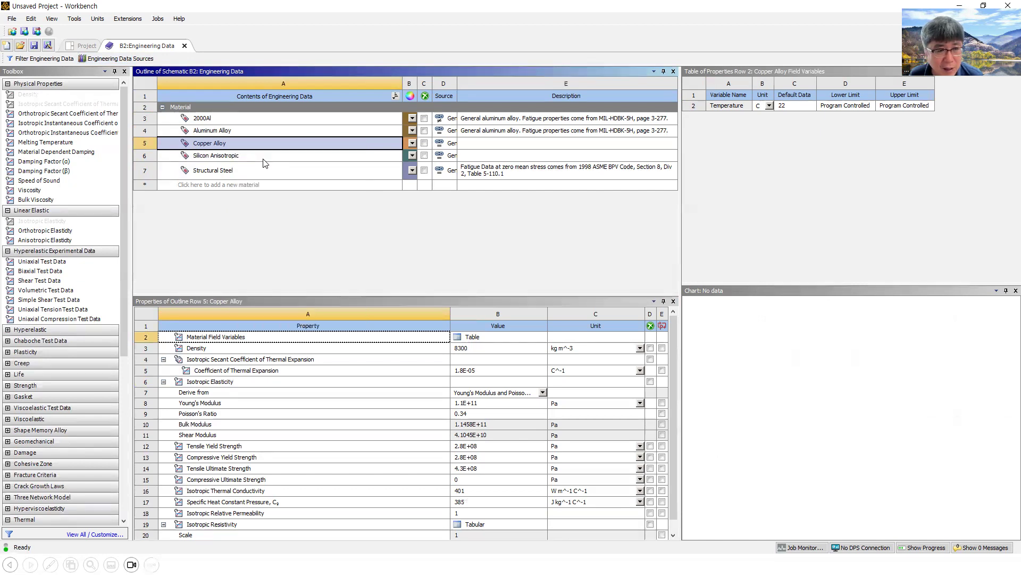
click(250, 183)
click(262, 185)
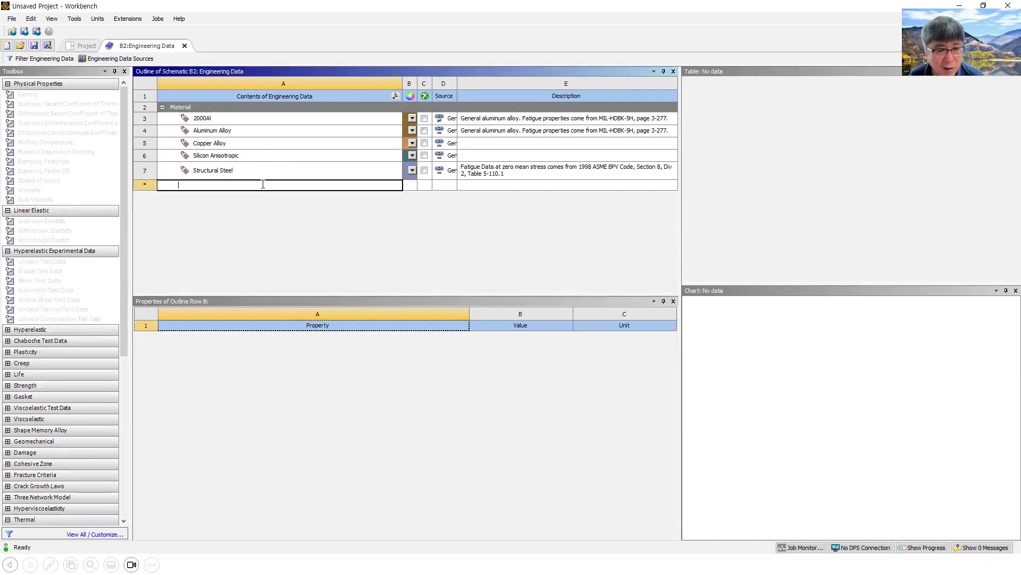
Duplicate Copper Alloy in the project's material list and rename the duplicate as Hanbat_Copper
click(238, 148)
right_click(237, 149)
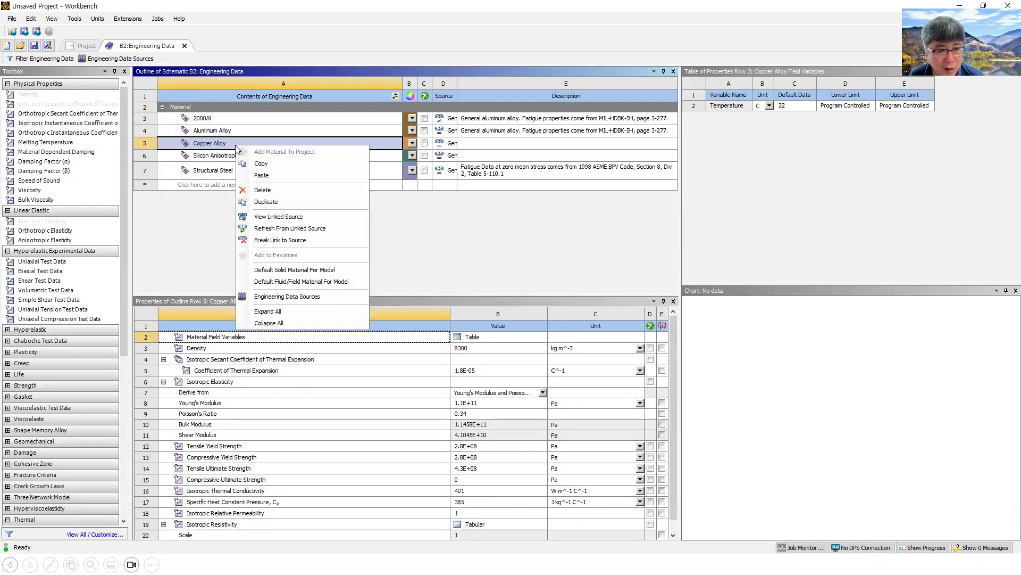
click(269, 202)
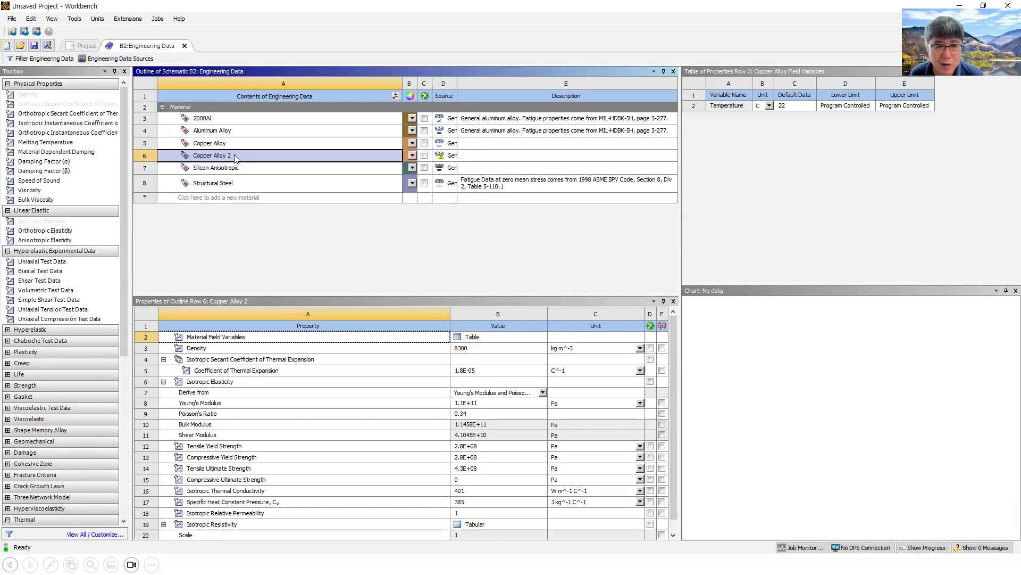
click(239, 162)
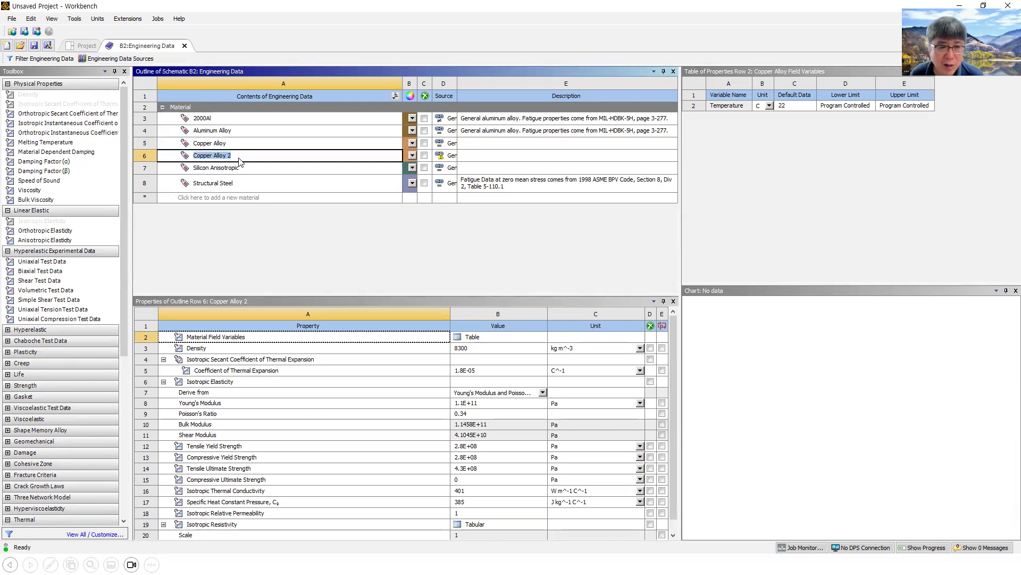
key(Home)
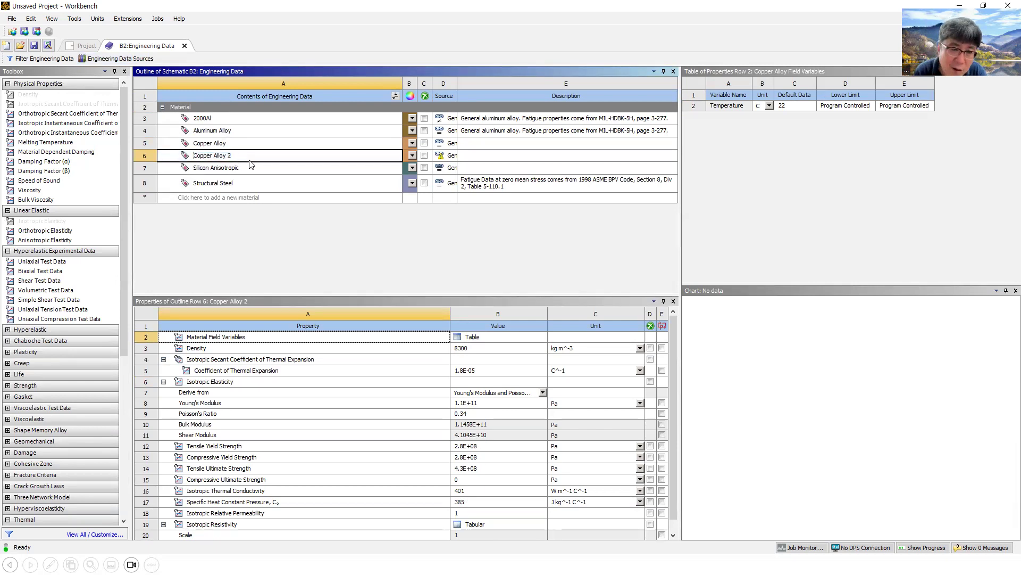
key(Right)
key(Right)
key(Right)
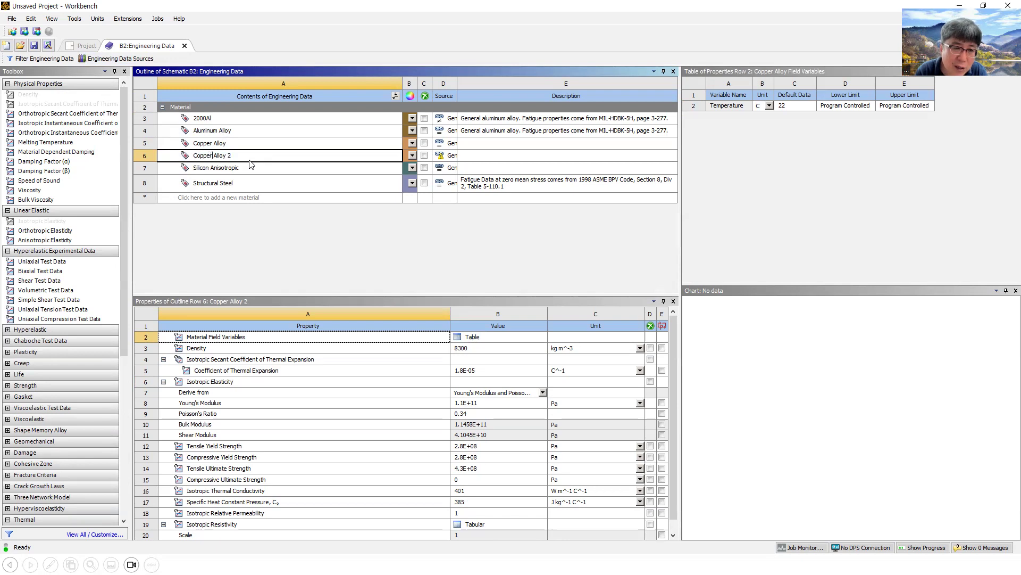
key(End)
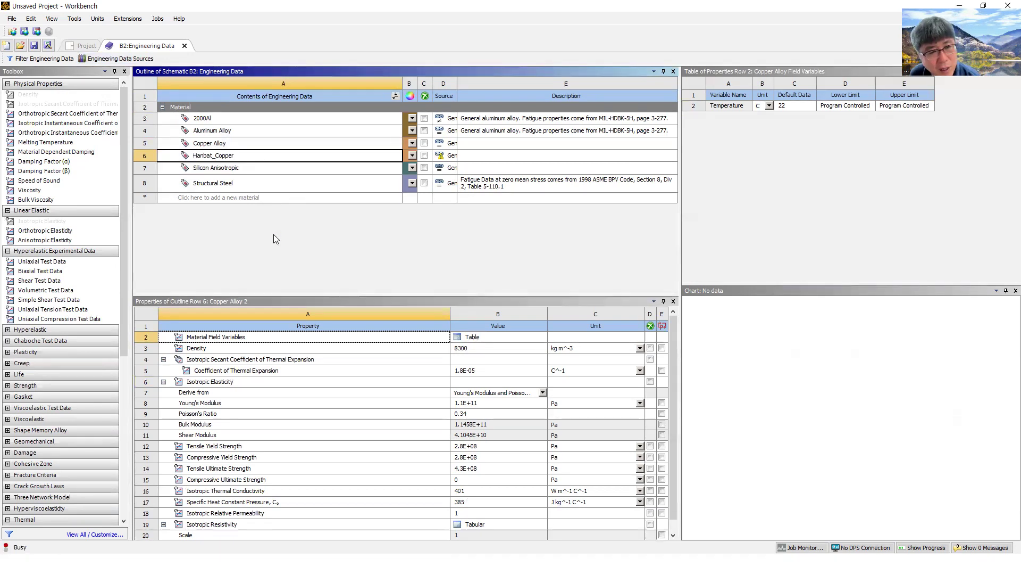
Set Hanbat_Copper's Young's modulus to 1.3e11 Pa
click(259, 155)
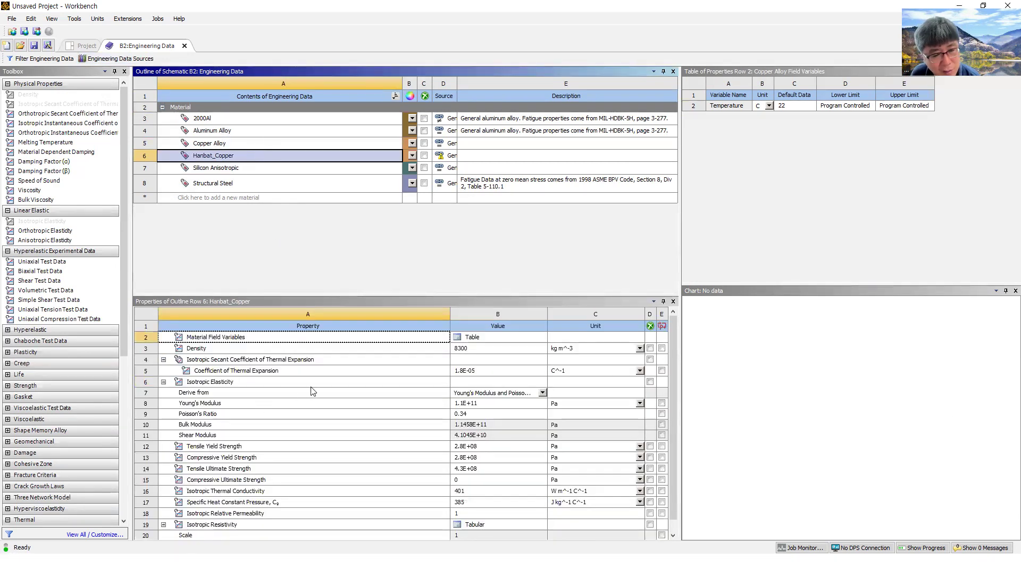
click(512, 407)
click(513, 406)
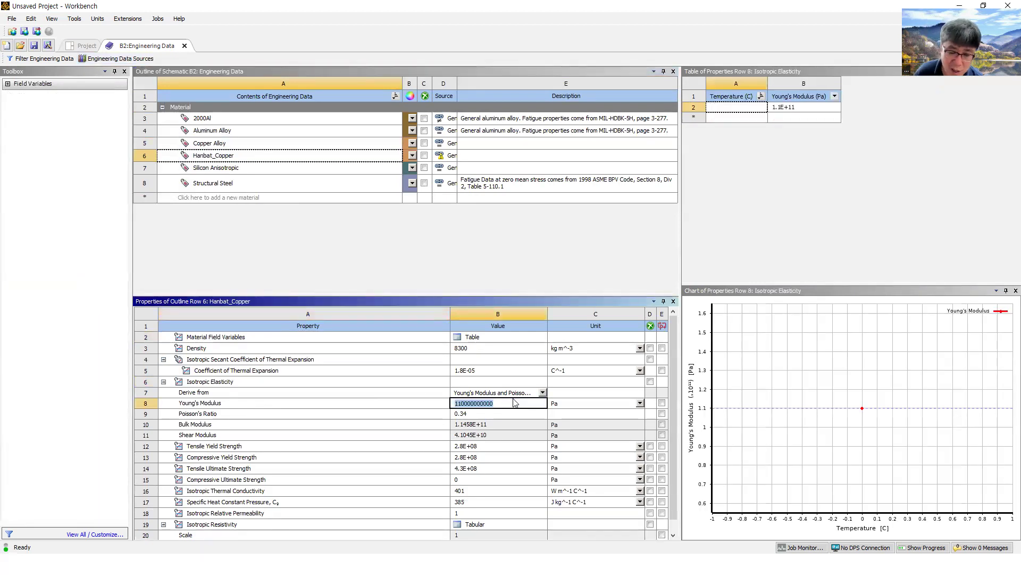
text(1.3e11)
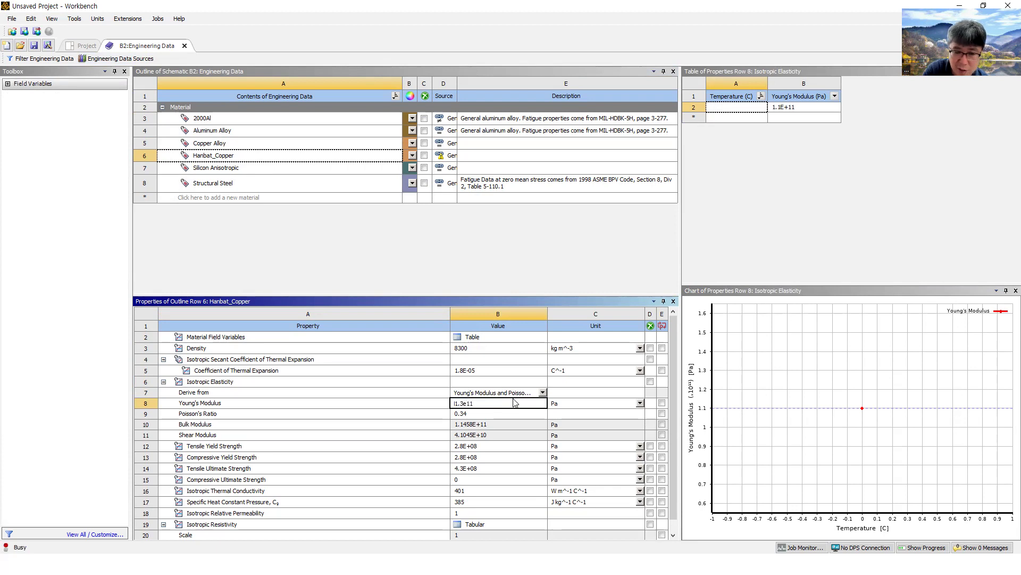
key(Return)
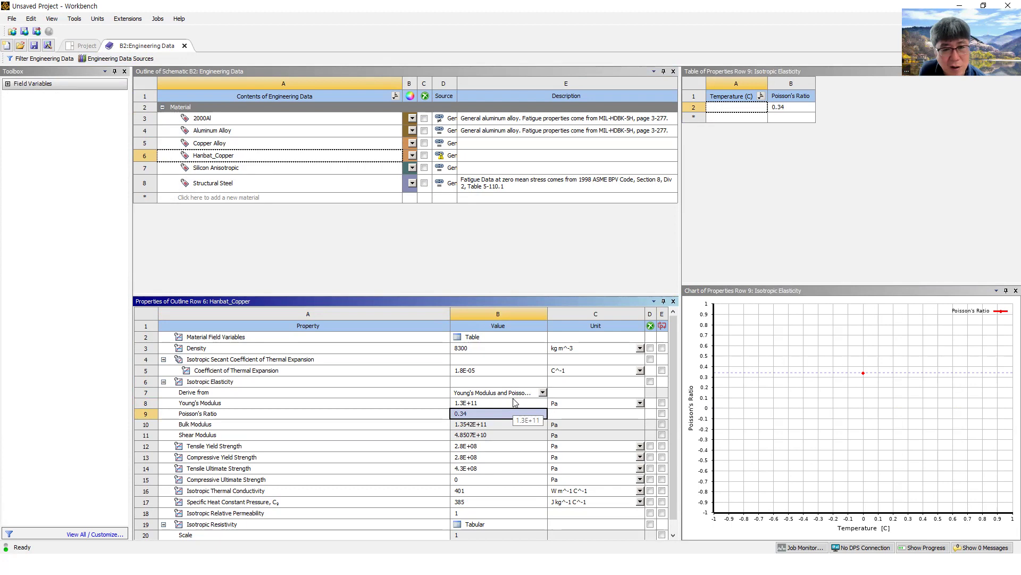
Check whether the General Materials library contains Hanbat_Copper, and return to the project's material list
click(311, 155)
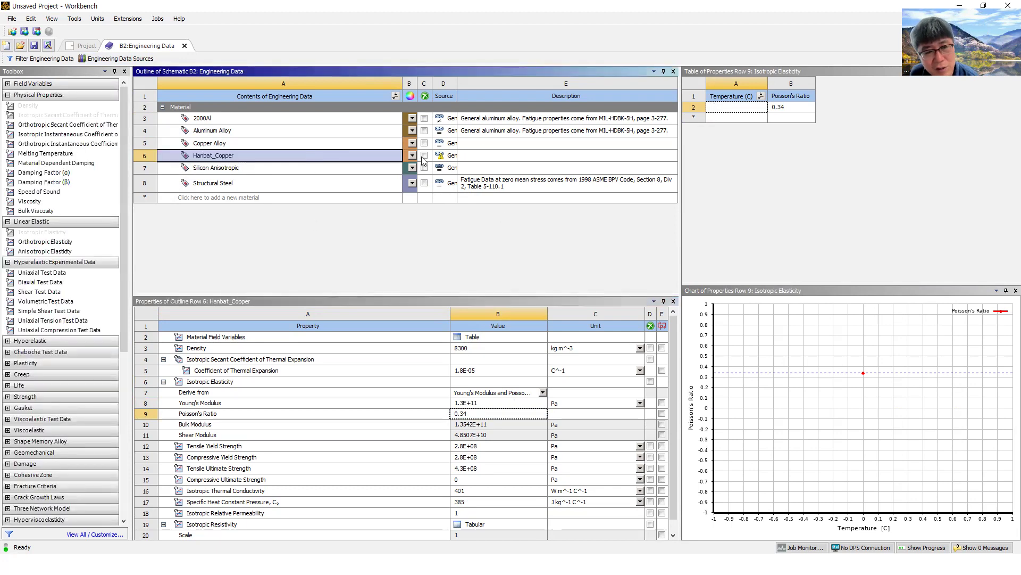
click(117, 58)
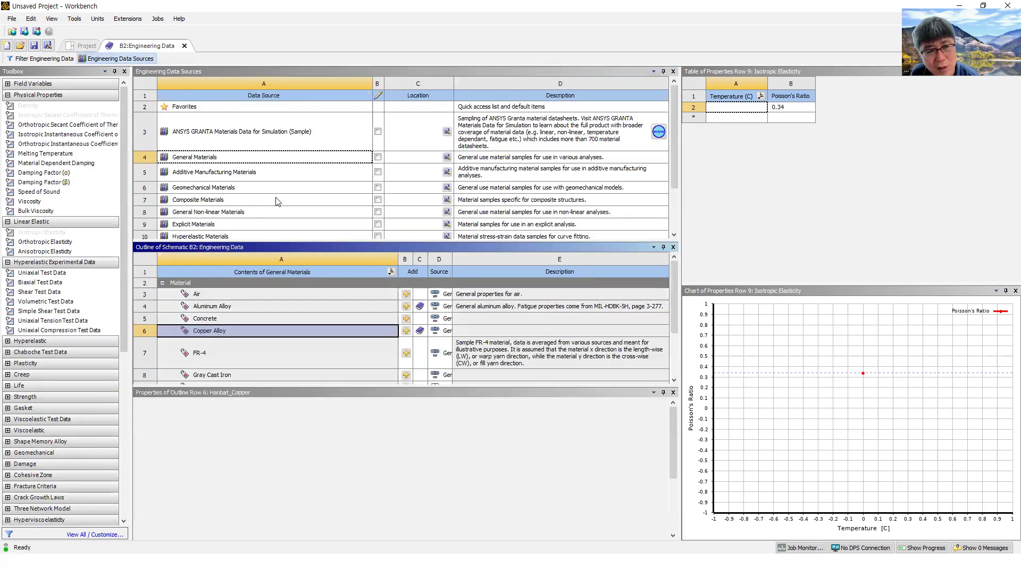
scroll(309, 339, down, 3)
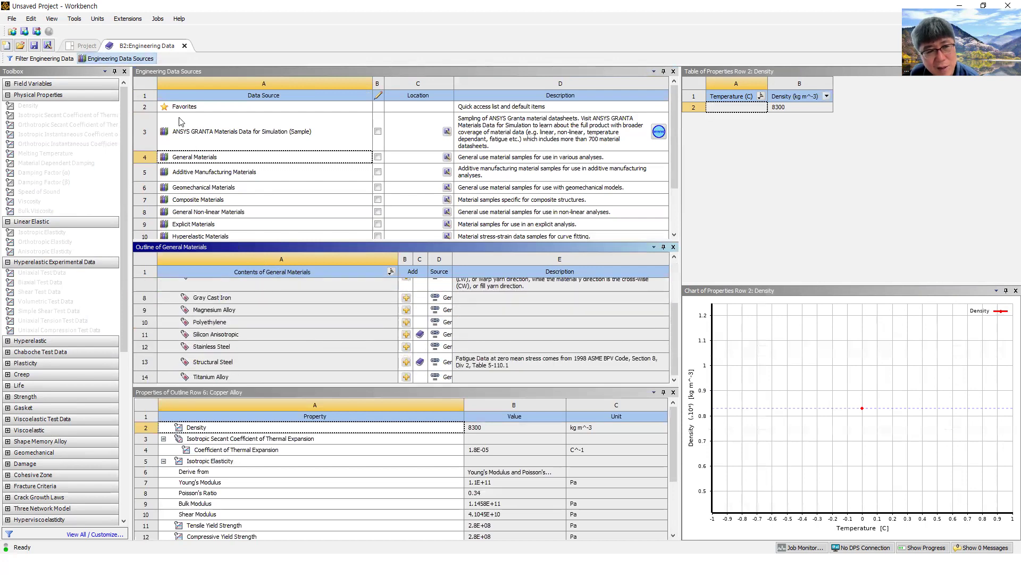
click(126, 60)
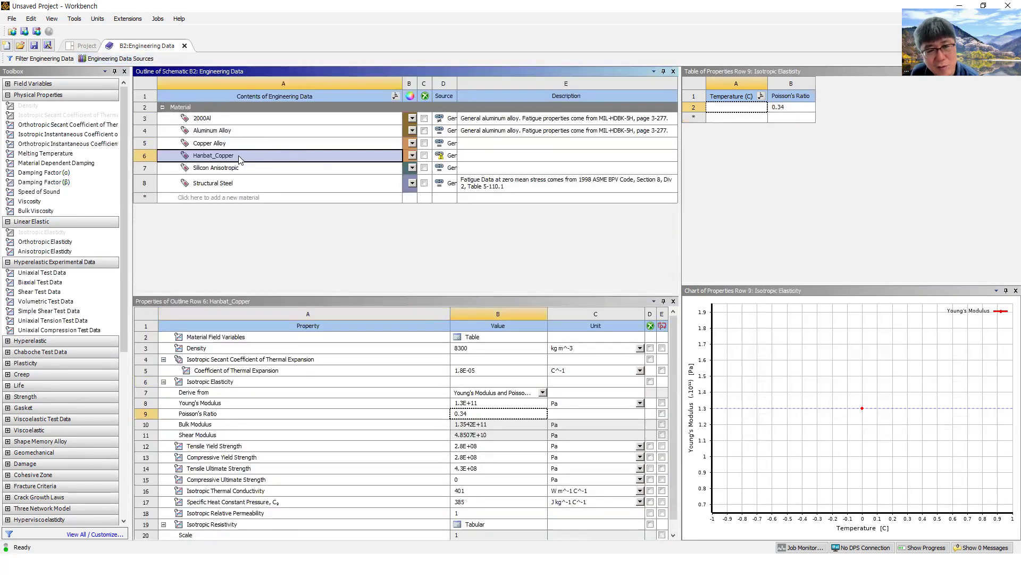
Delete Hanbat_Copper from the project's material list
right_click(239, 159)
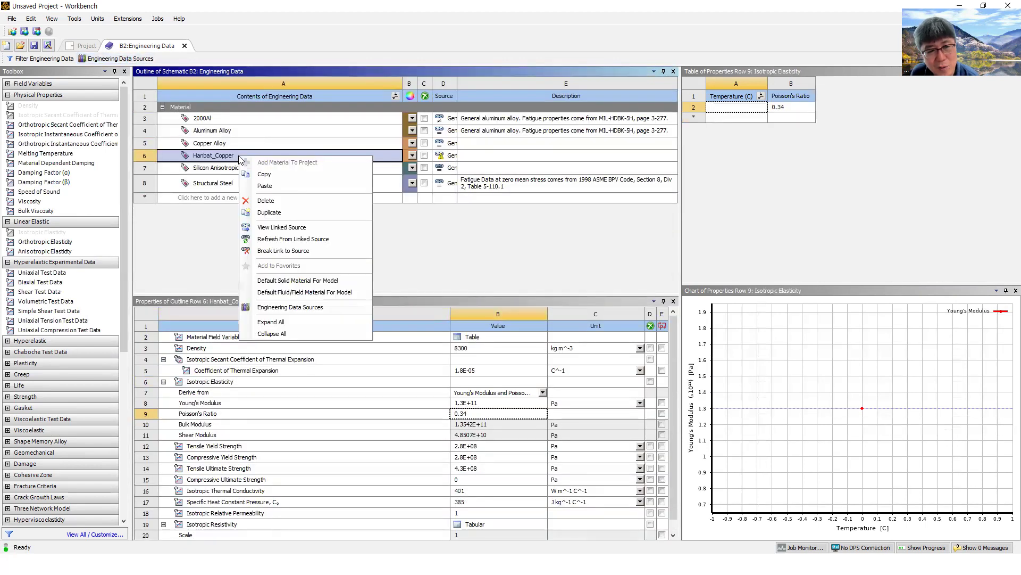
click(266, 196)
click(961, 6)
key(alt+Tab)
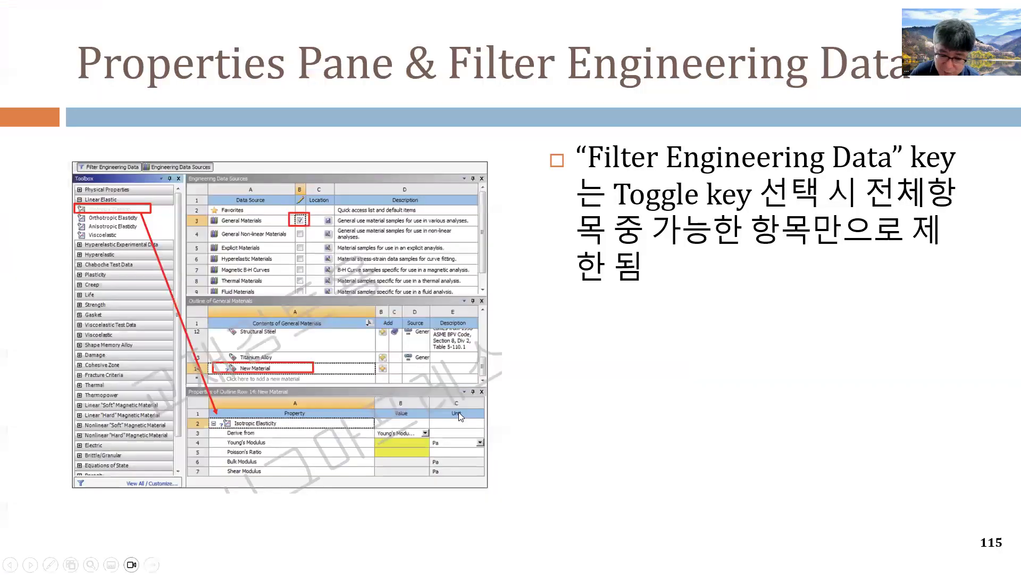
click(459, 412)
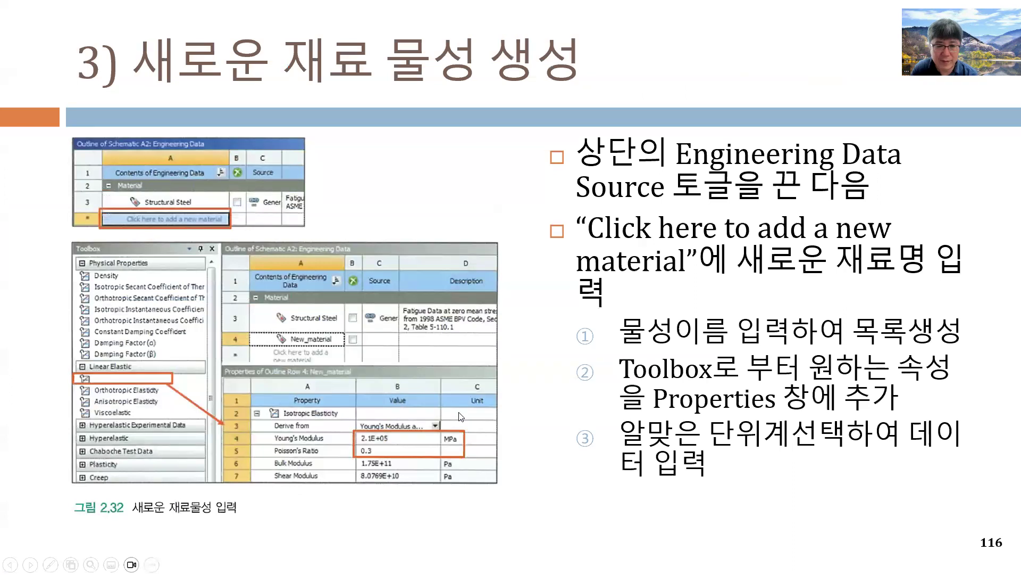